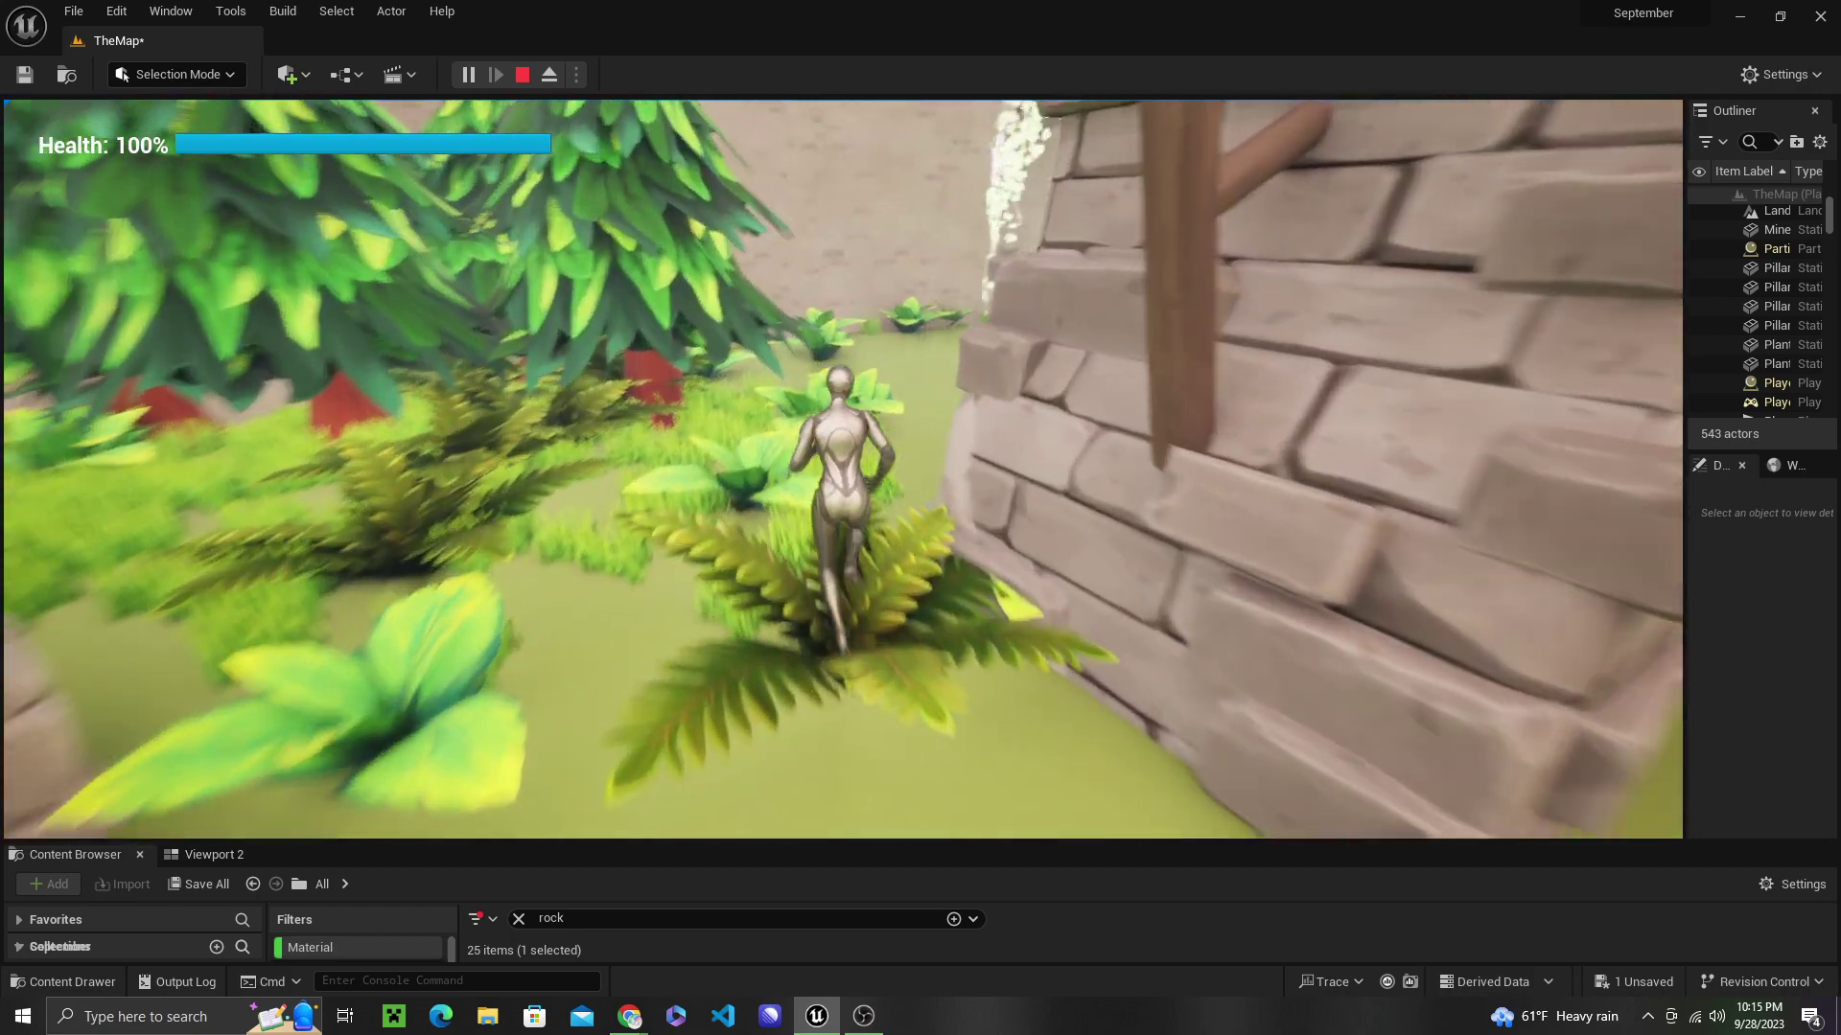
# Playtest the overgrown passages between the brick ruins and plastered castle walls by running the character through them.
pyautogui.press('w')
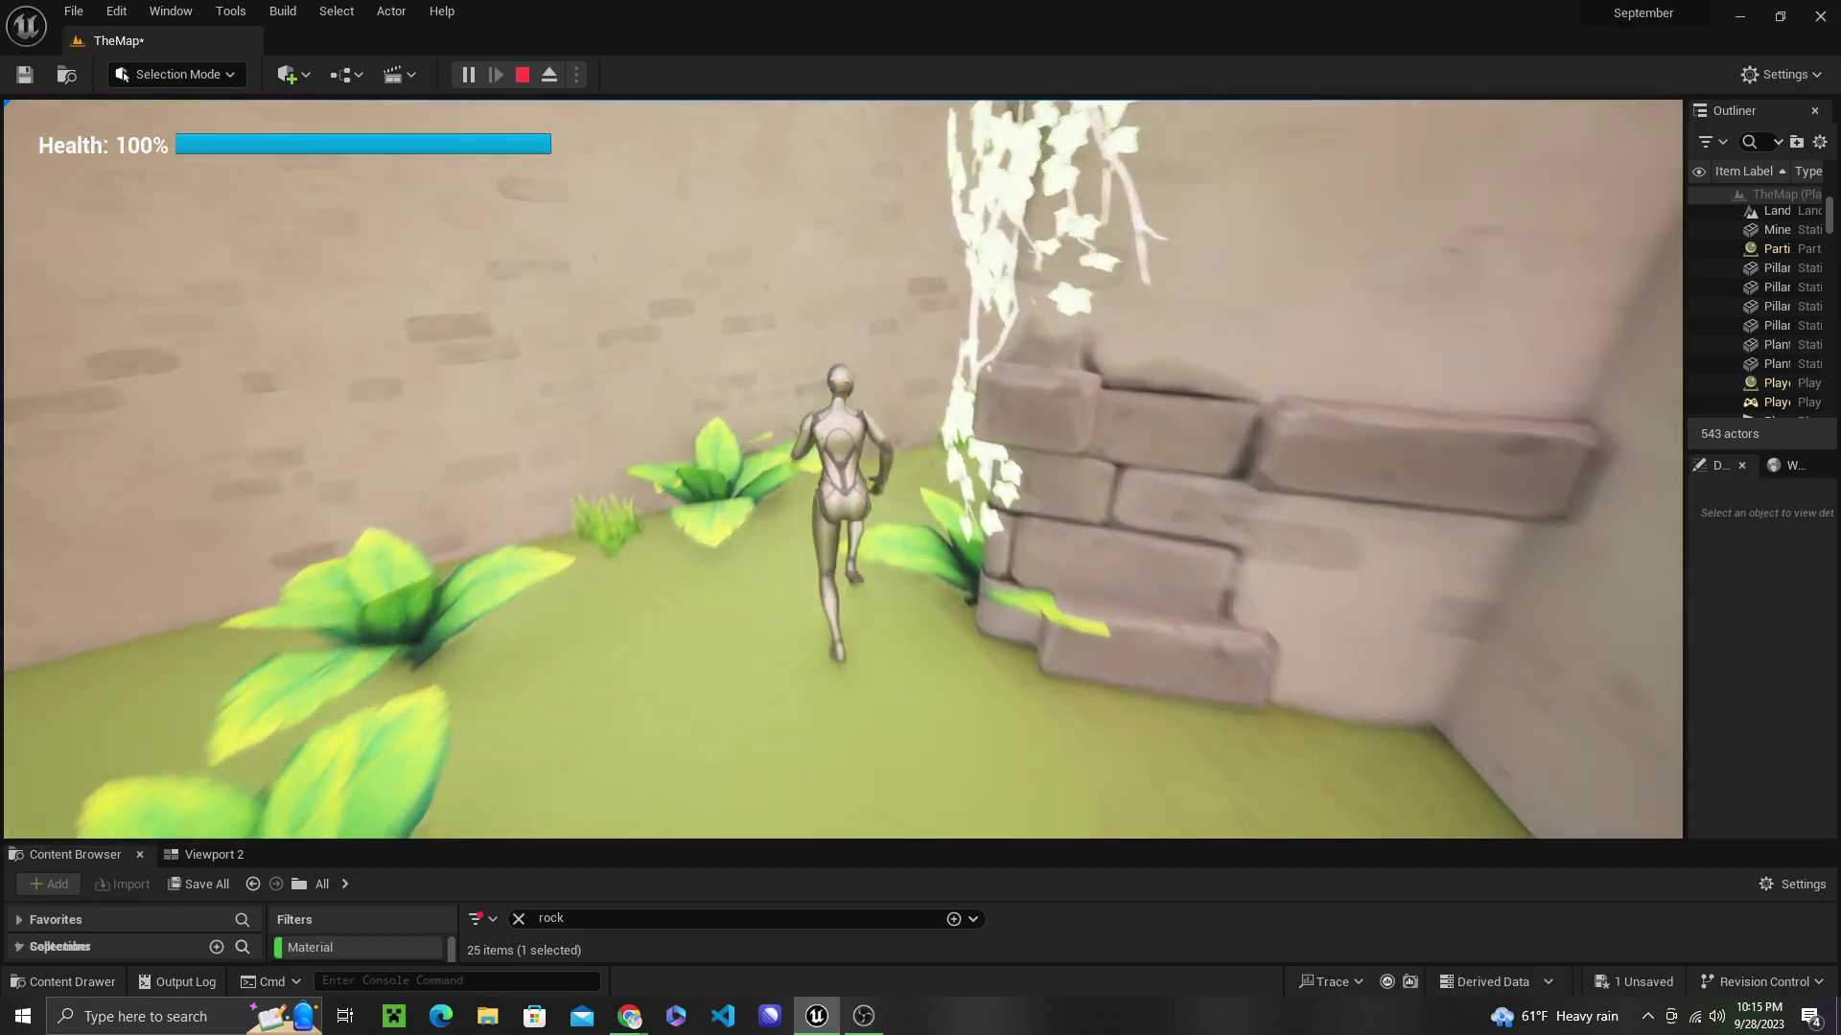
pyautogui.press('w')
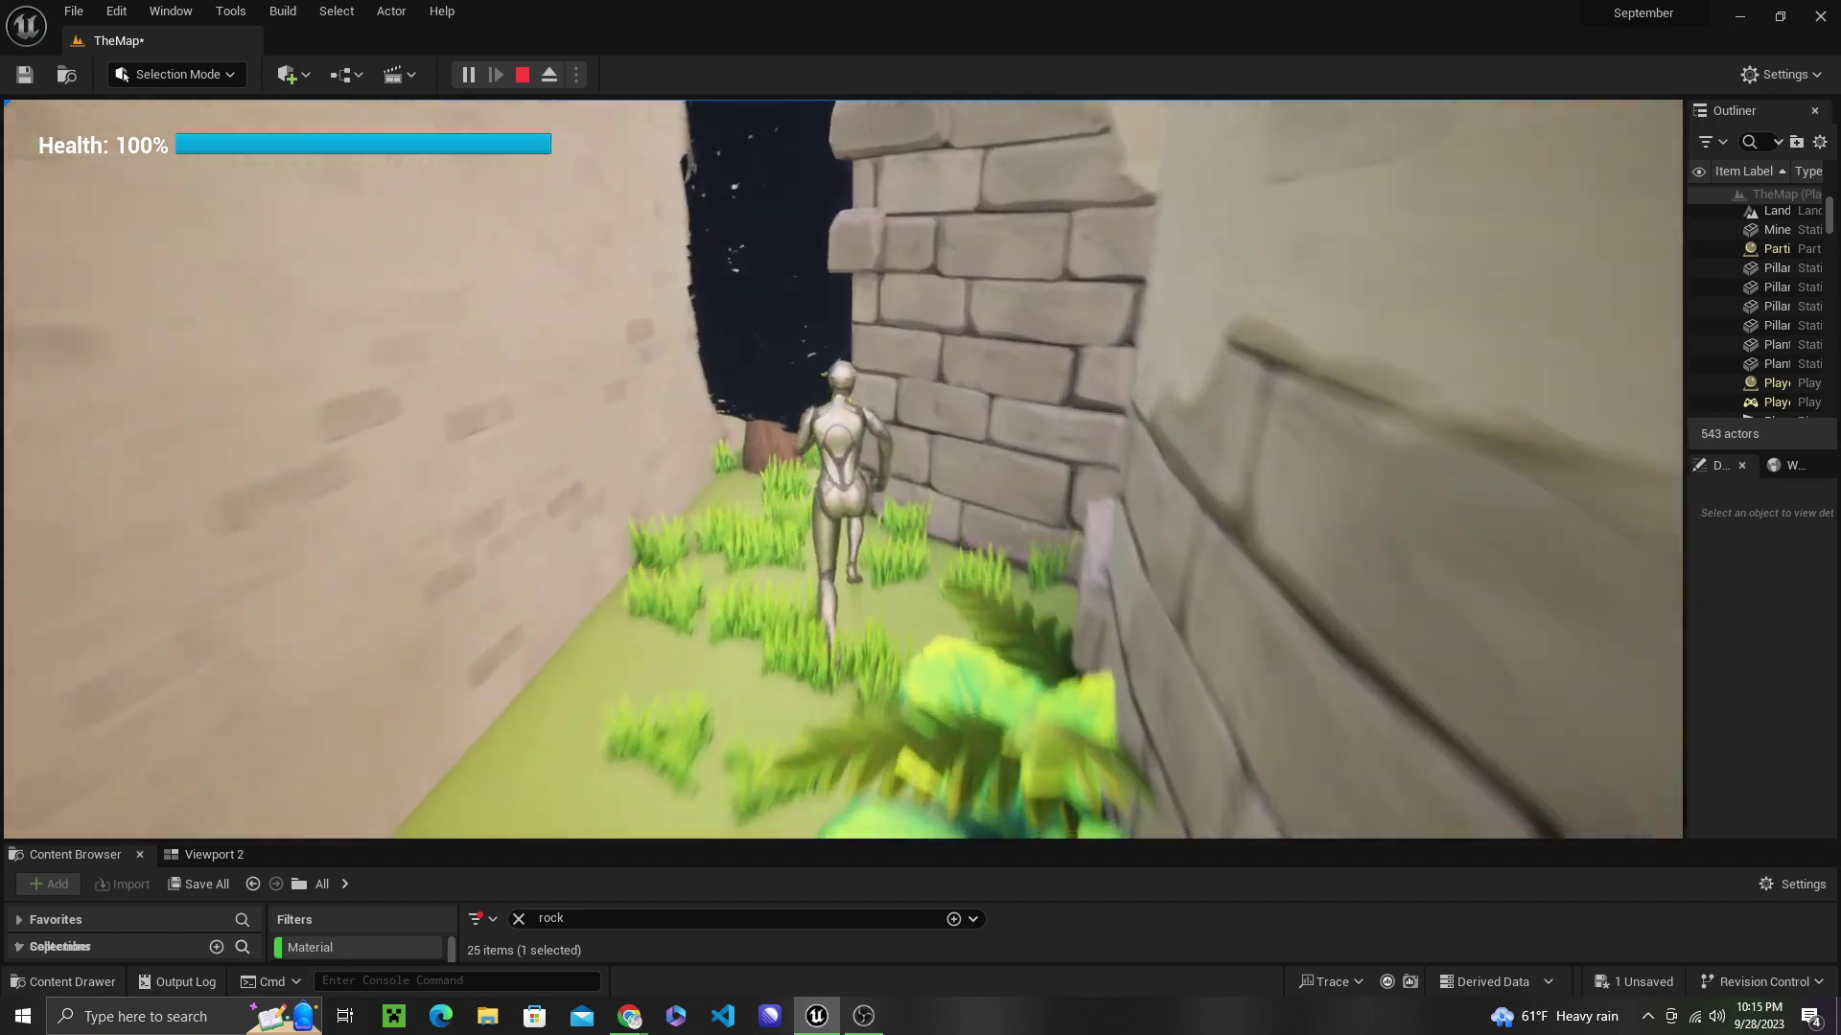
pyautogui.press('w')
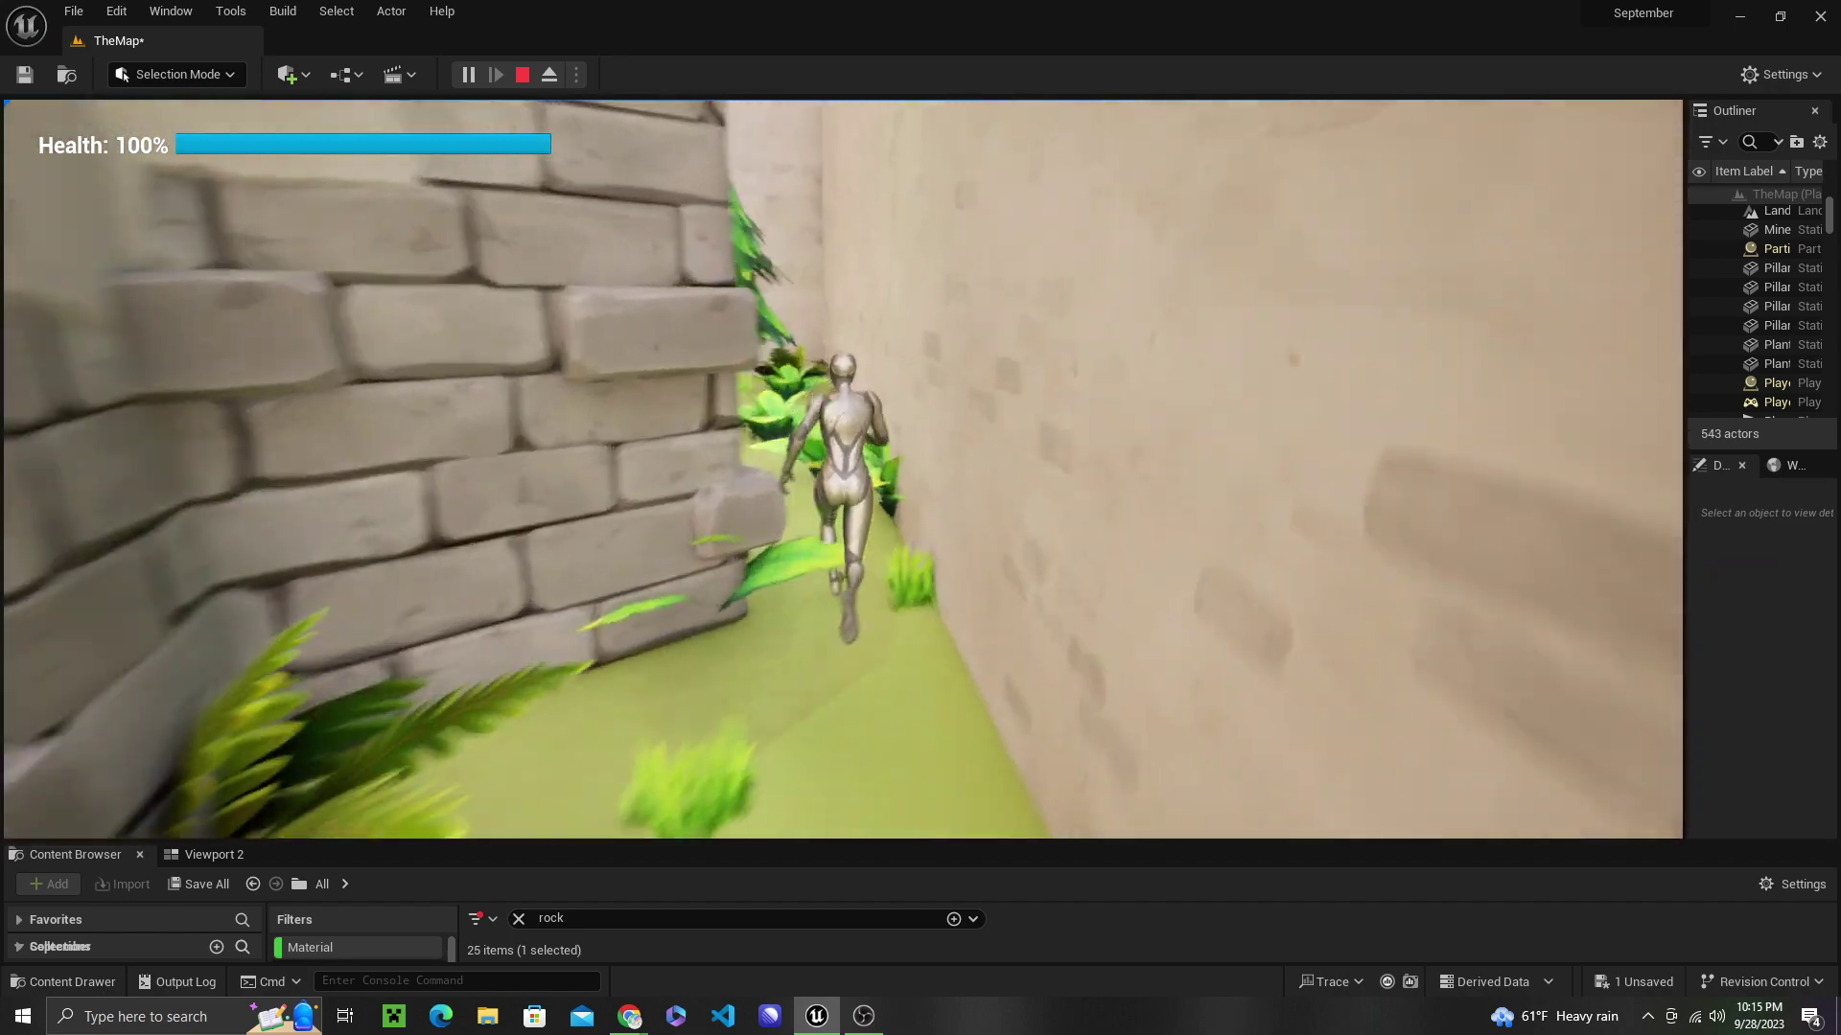
pyautogui.press('w')
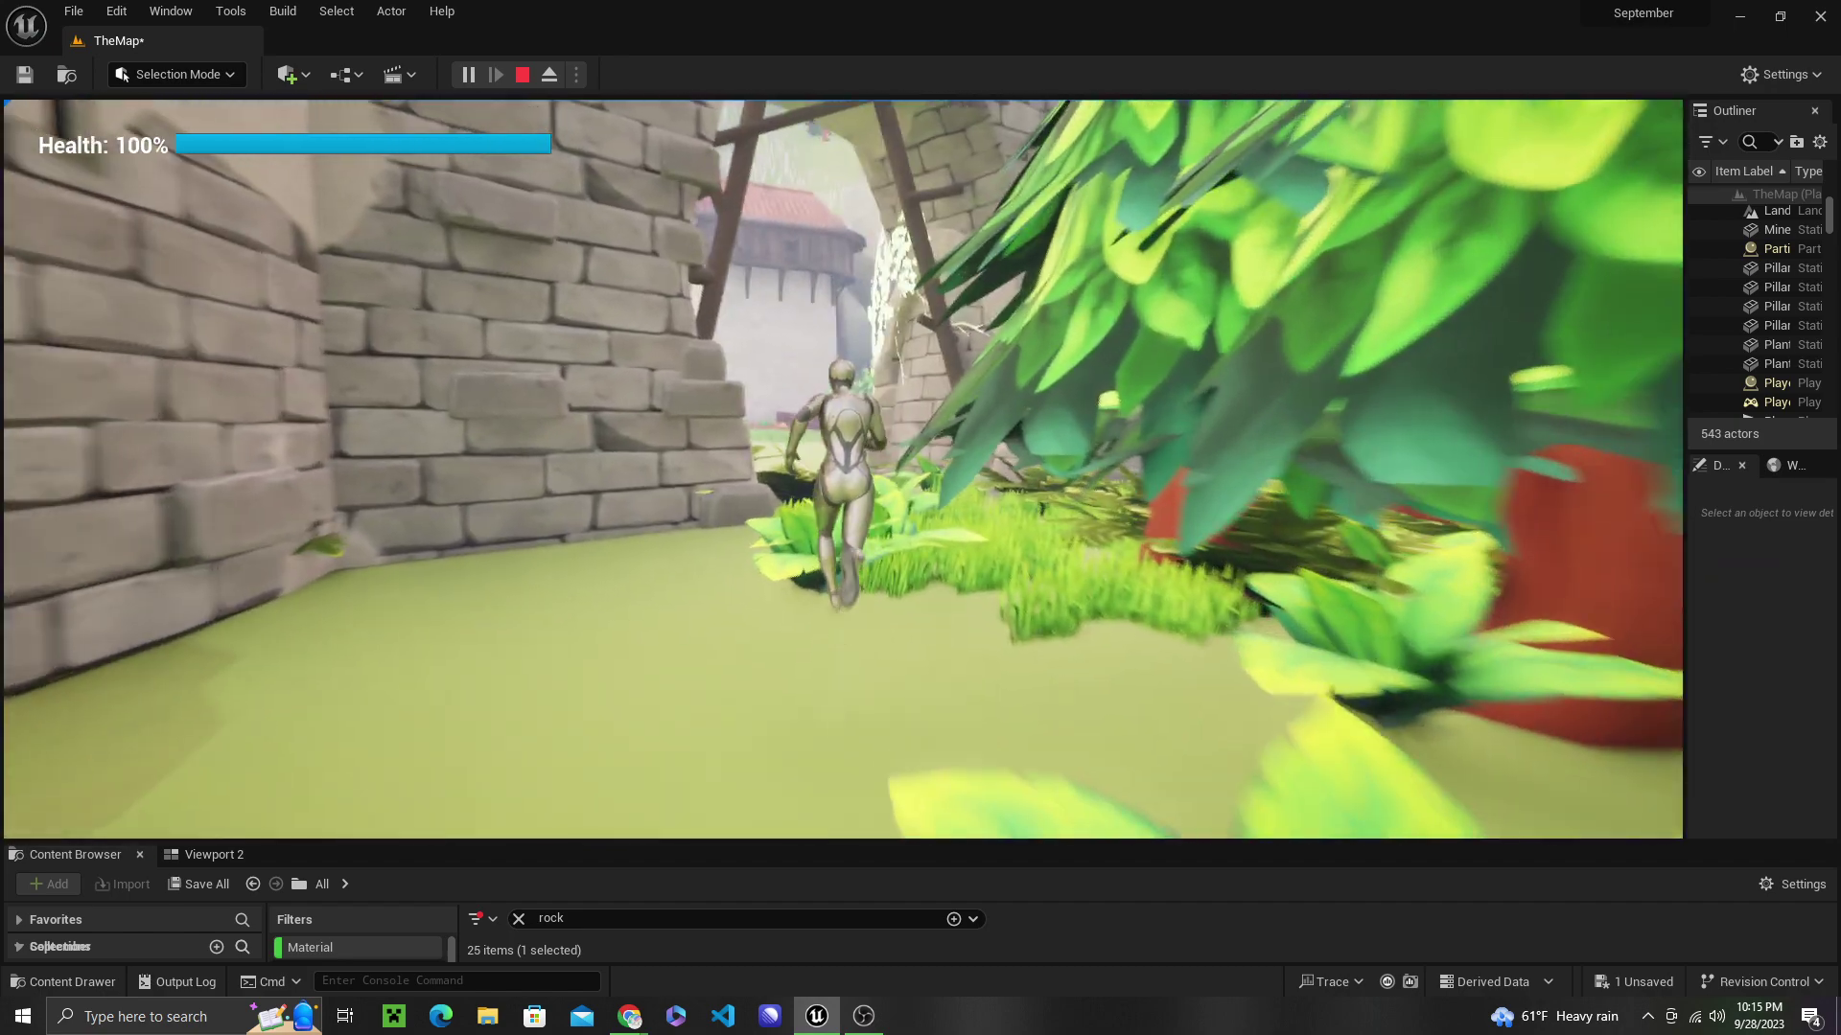
pyautogui.press('w')
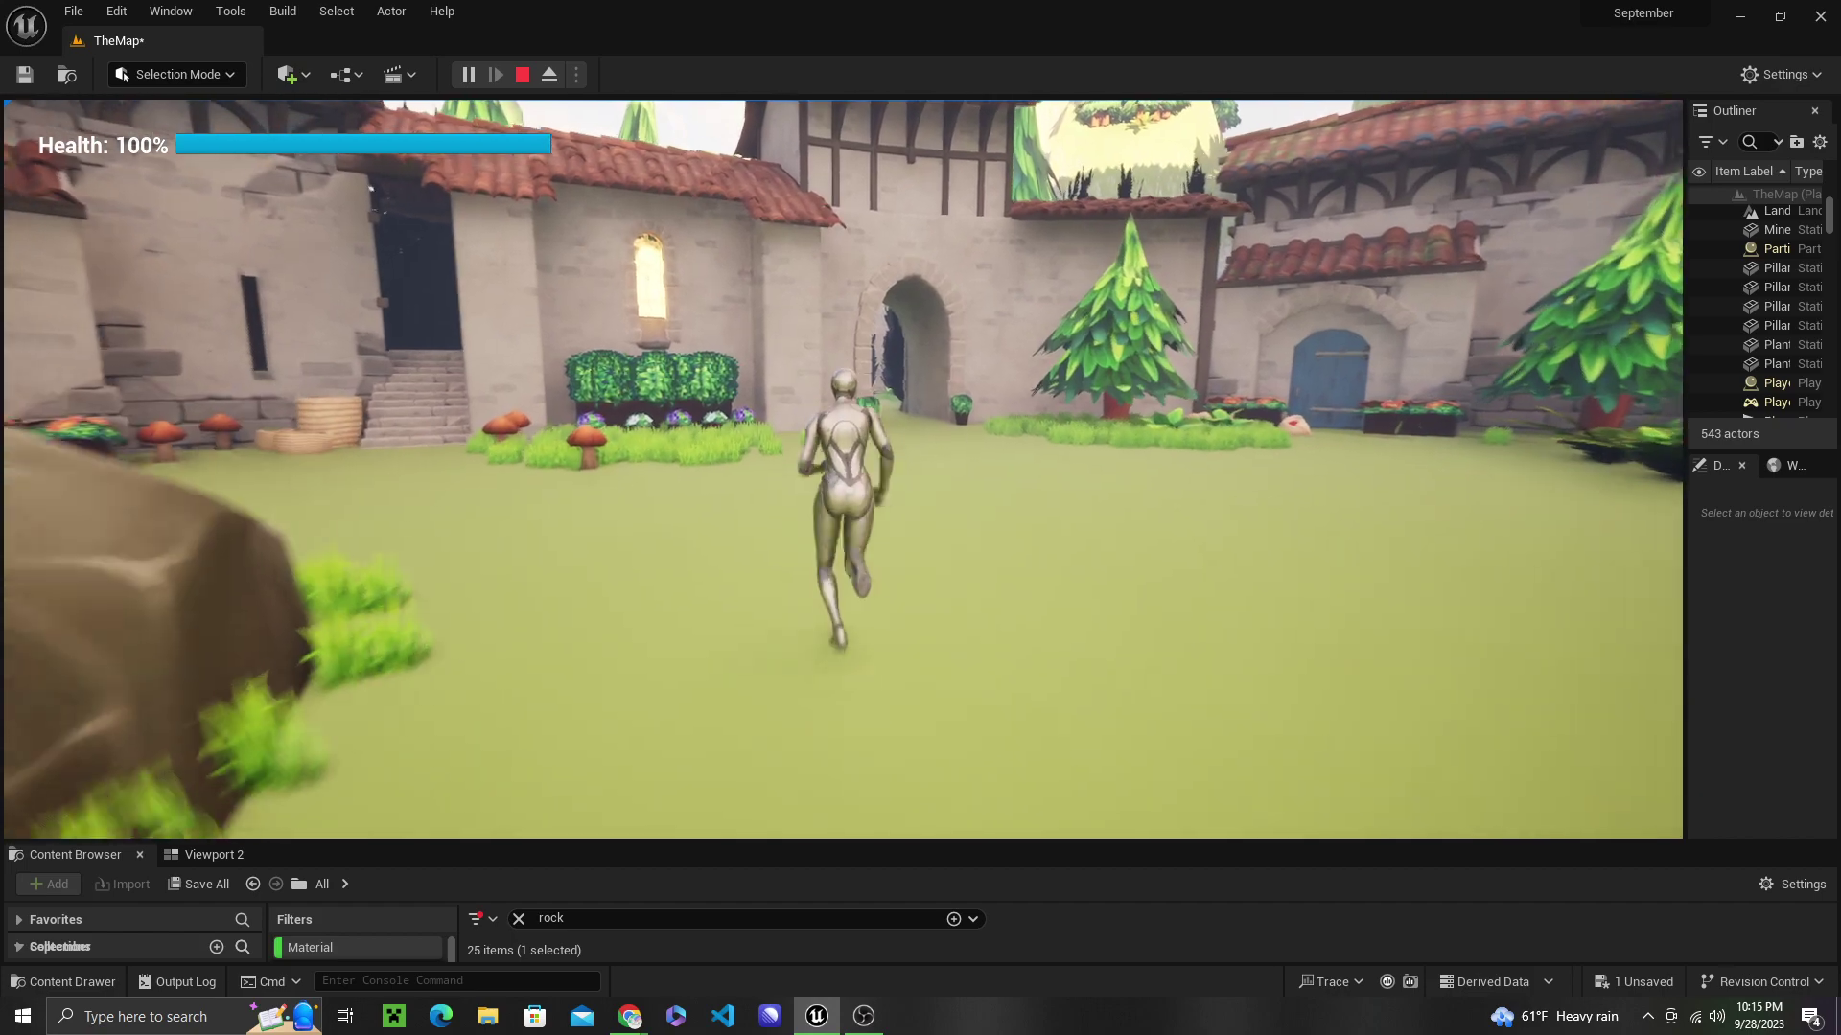
# Run the character across the courtyard, through the archway and along the cypress-lined garden to check the castle grounds.
pyautogui.press('w')
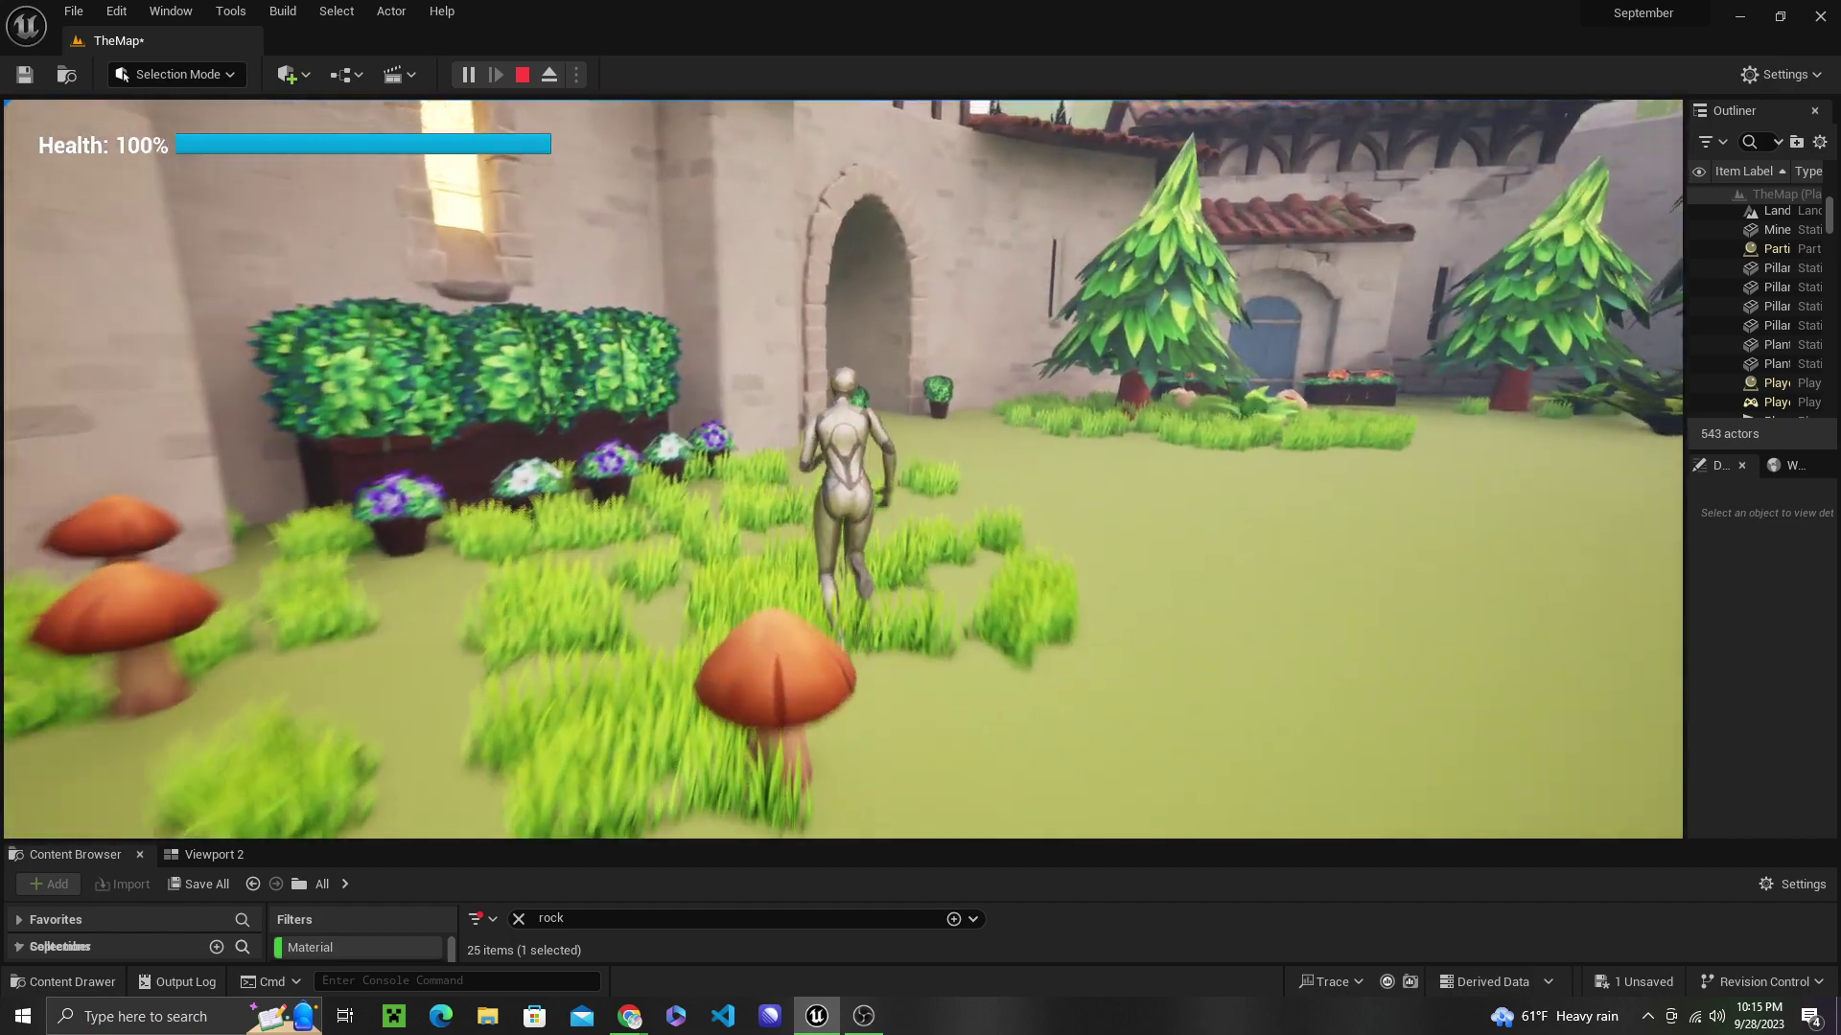
pyautogui.press('w')
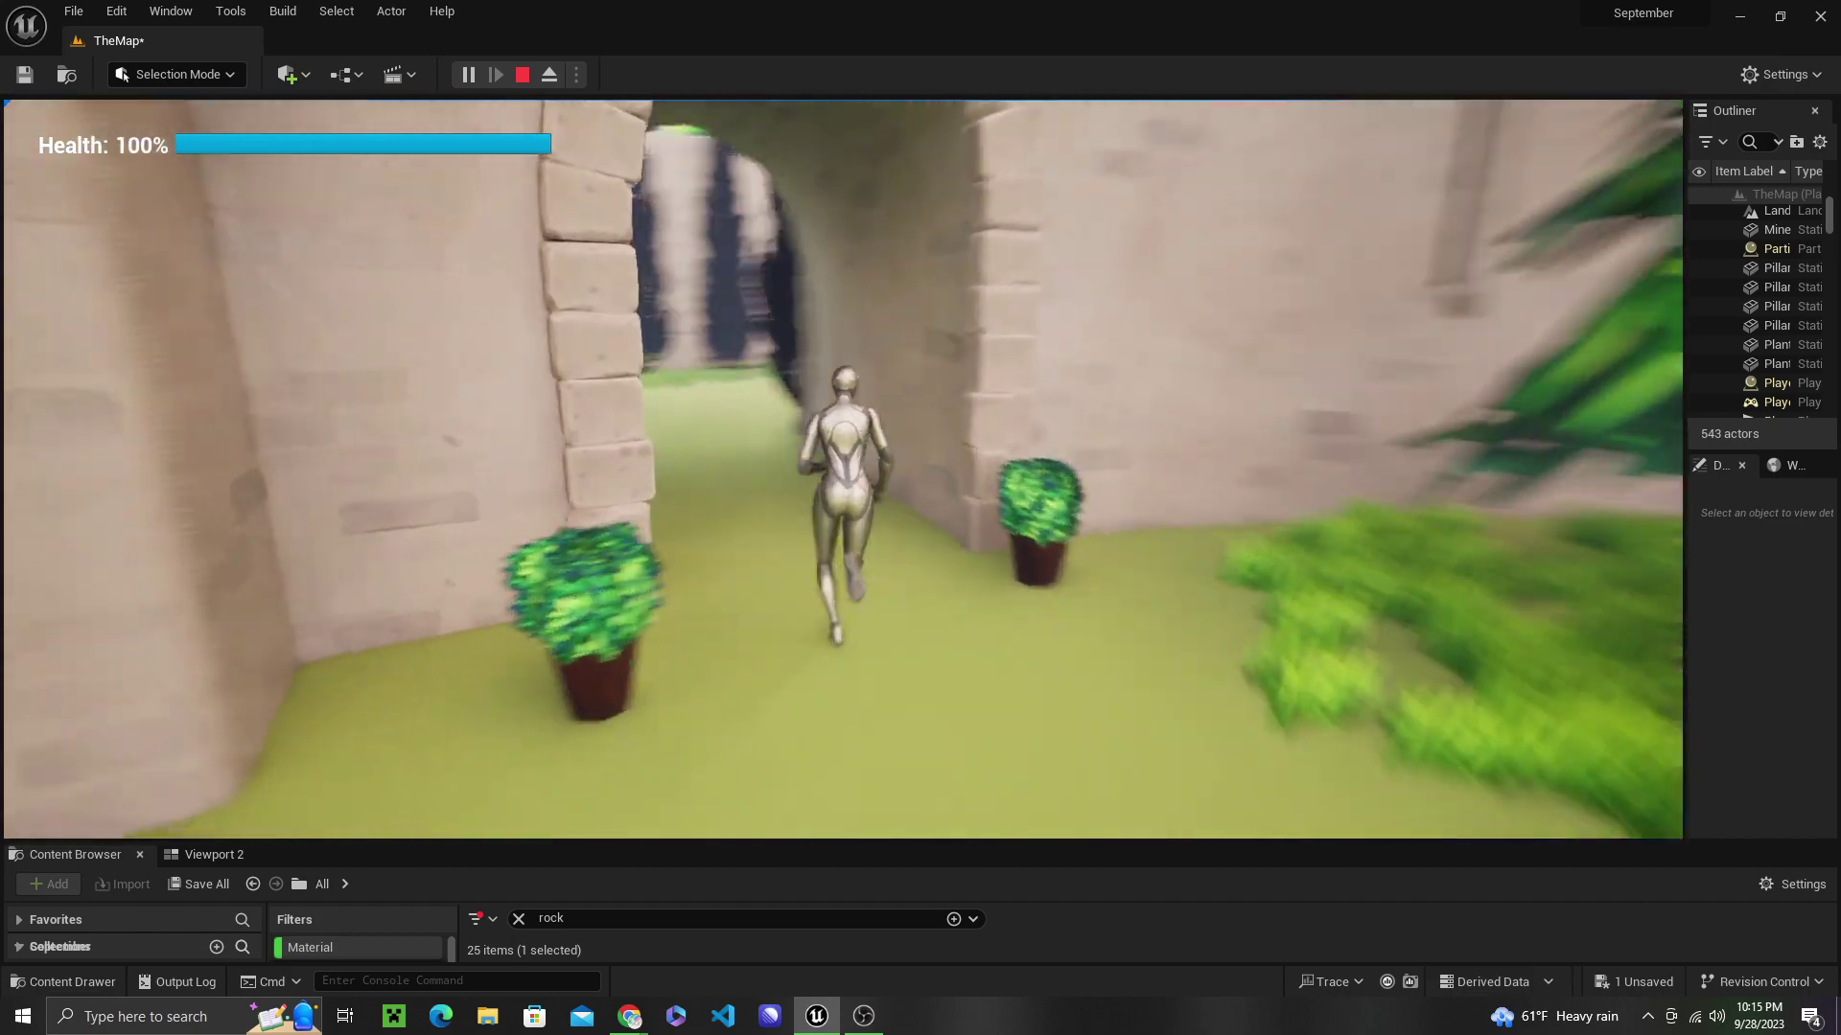
pyautogui.press('w')
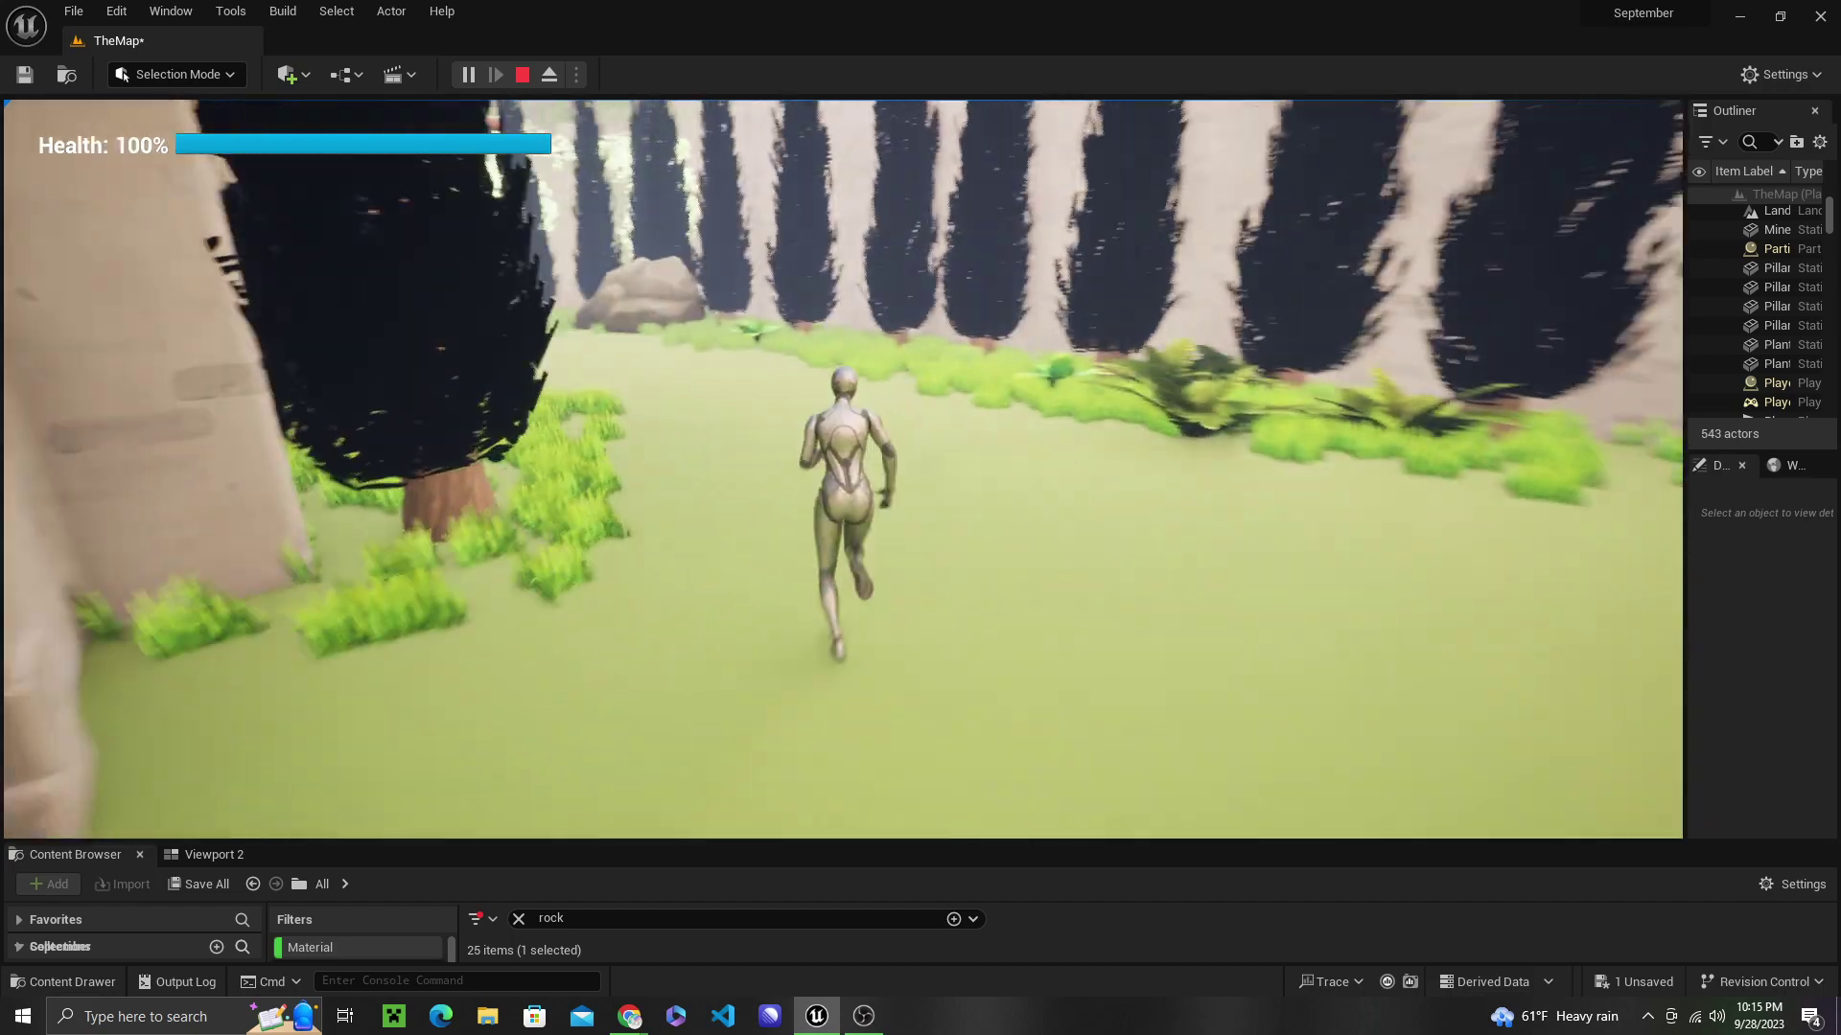
pyautogui.press('w')
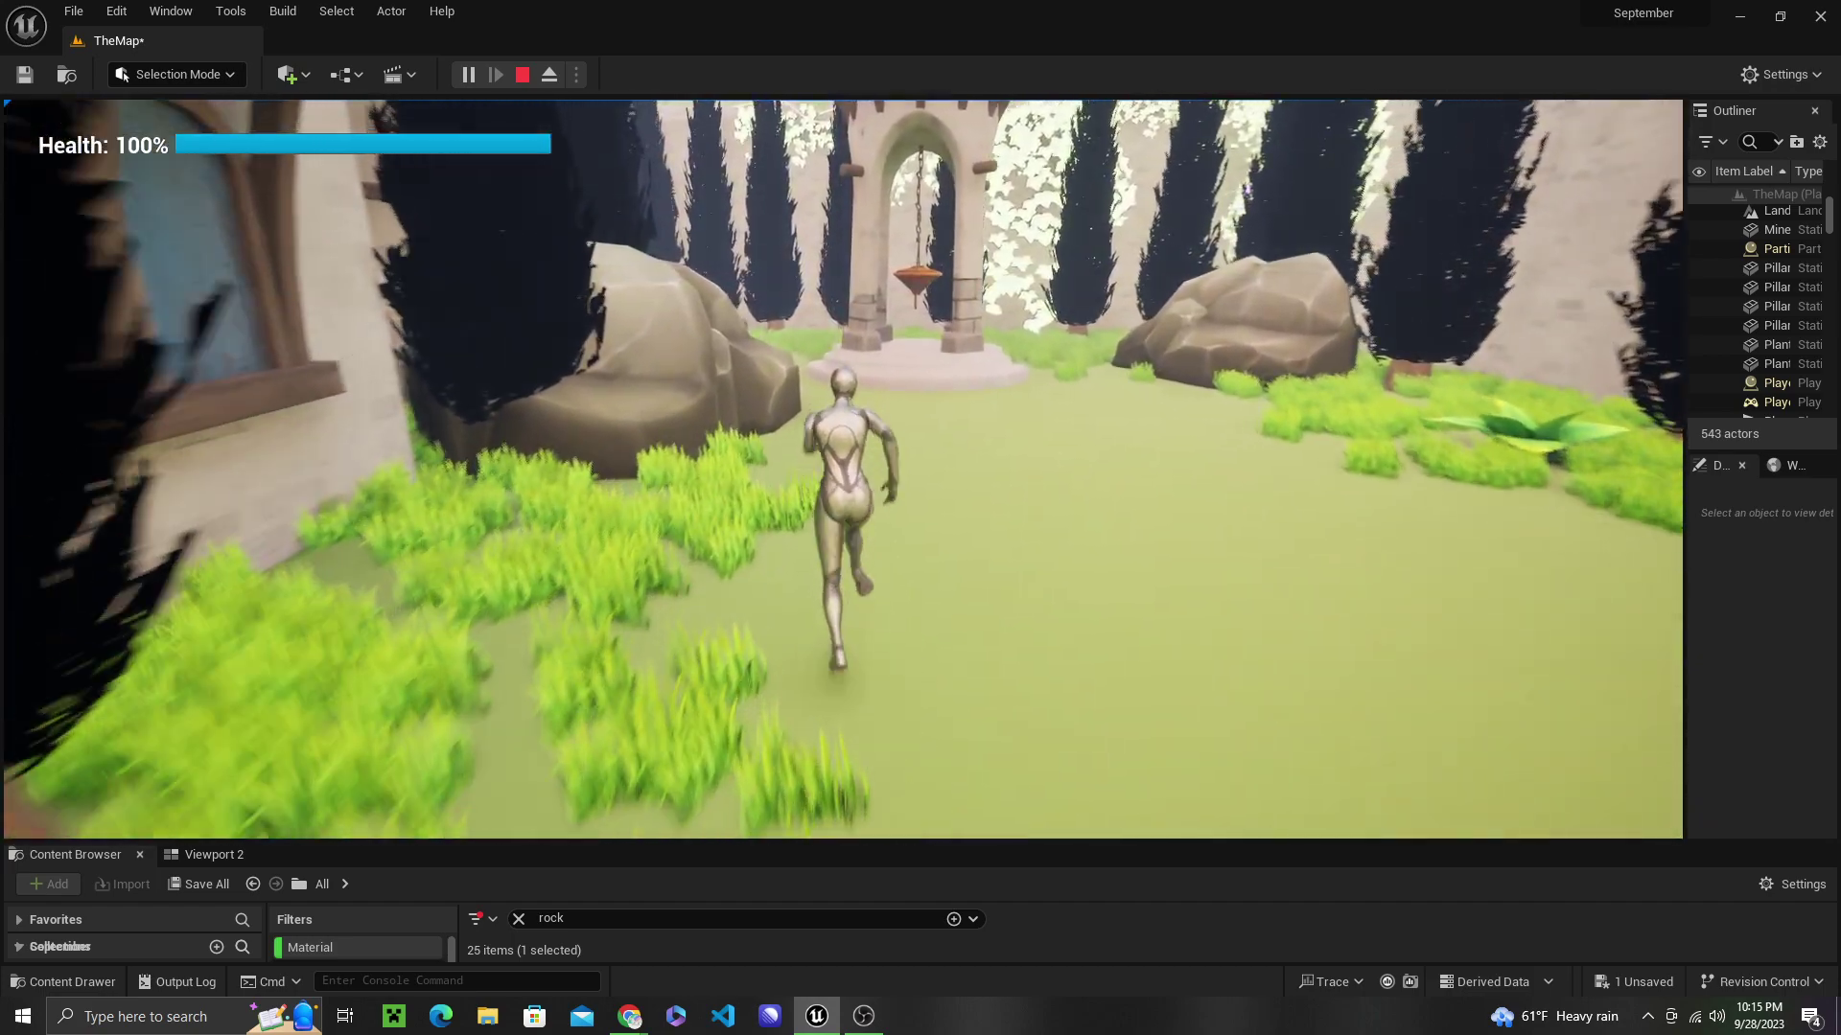
pyautogui.press('w')
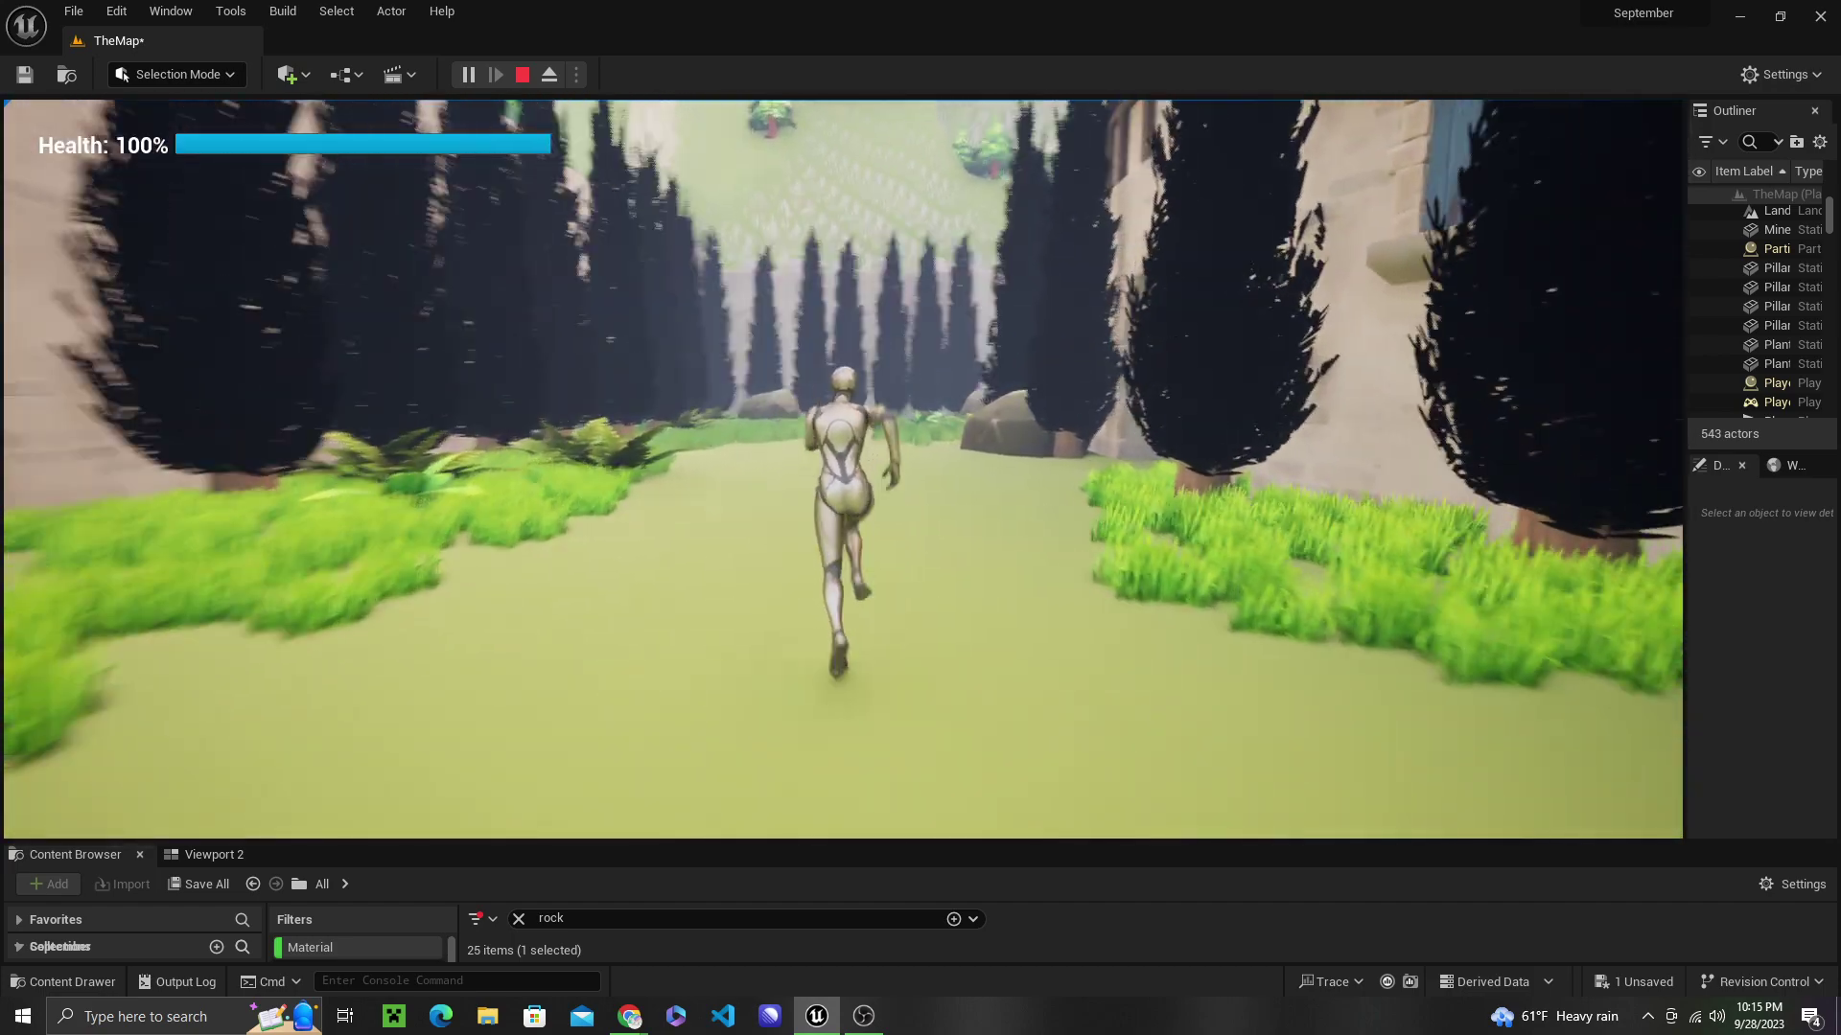
pyautogui.press('w')
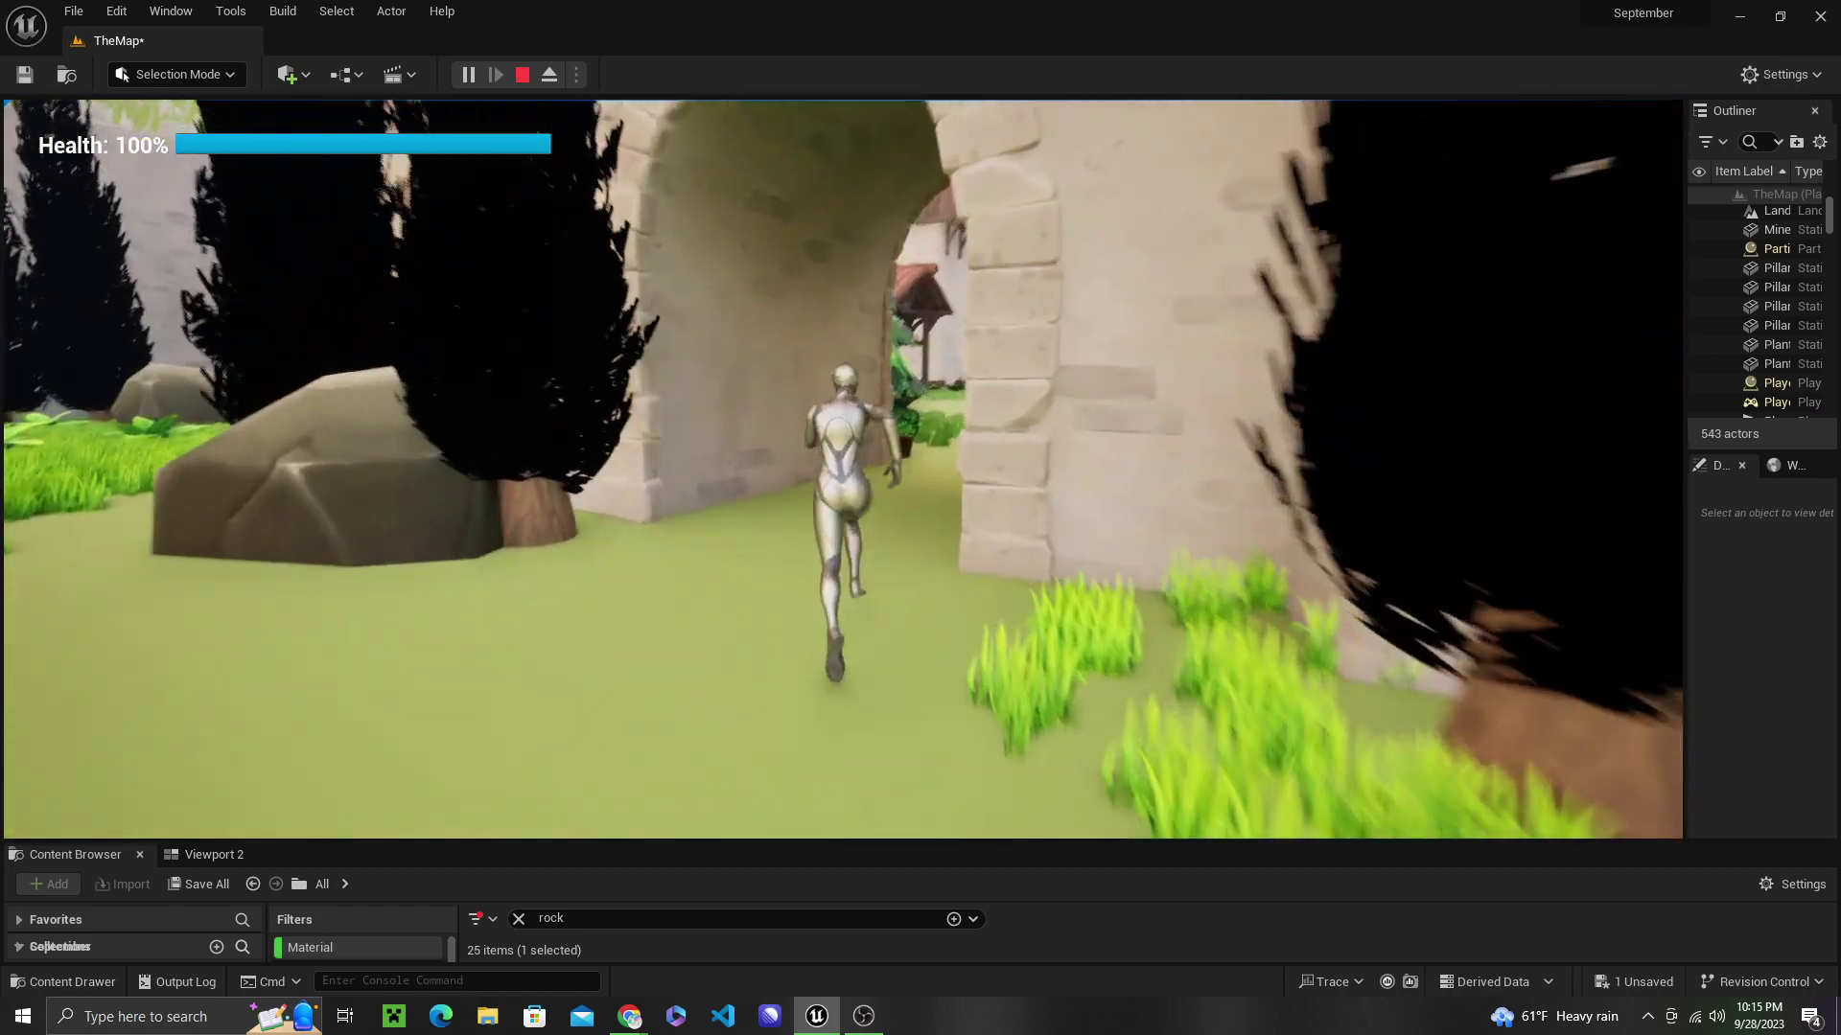
pyautogui.press('w')
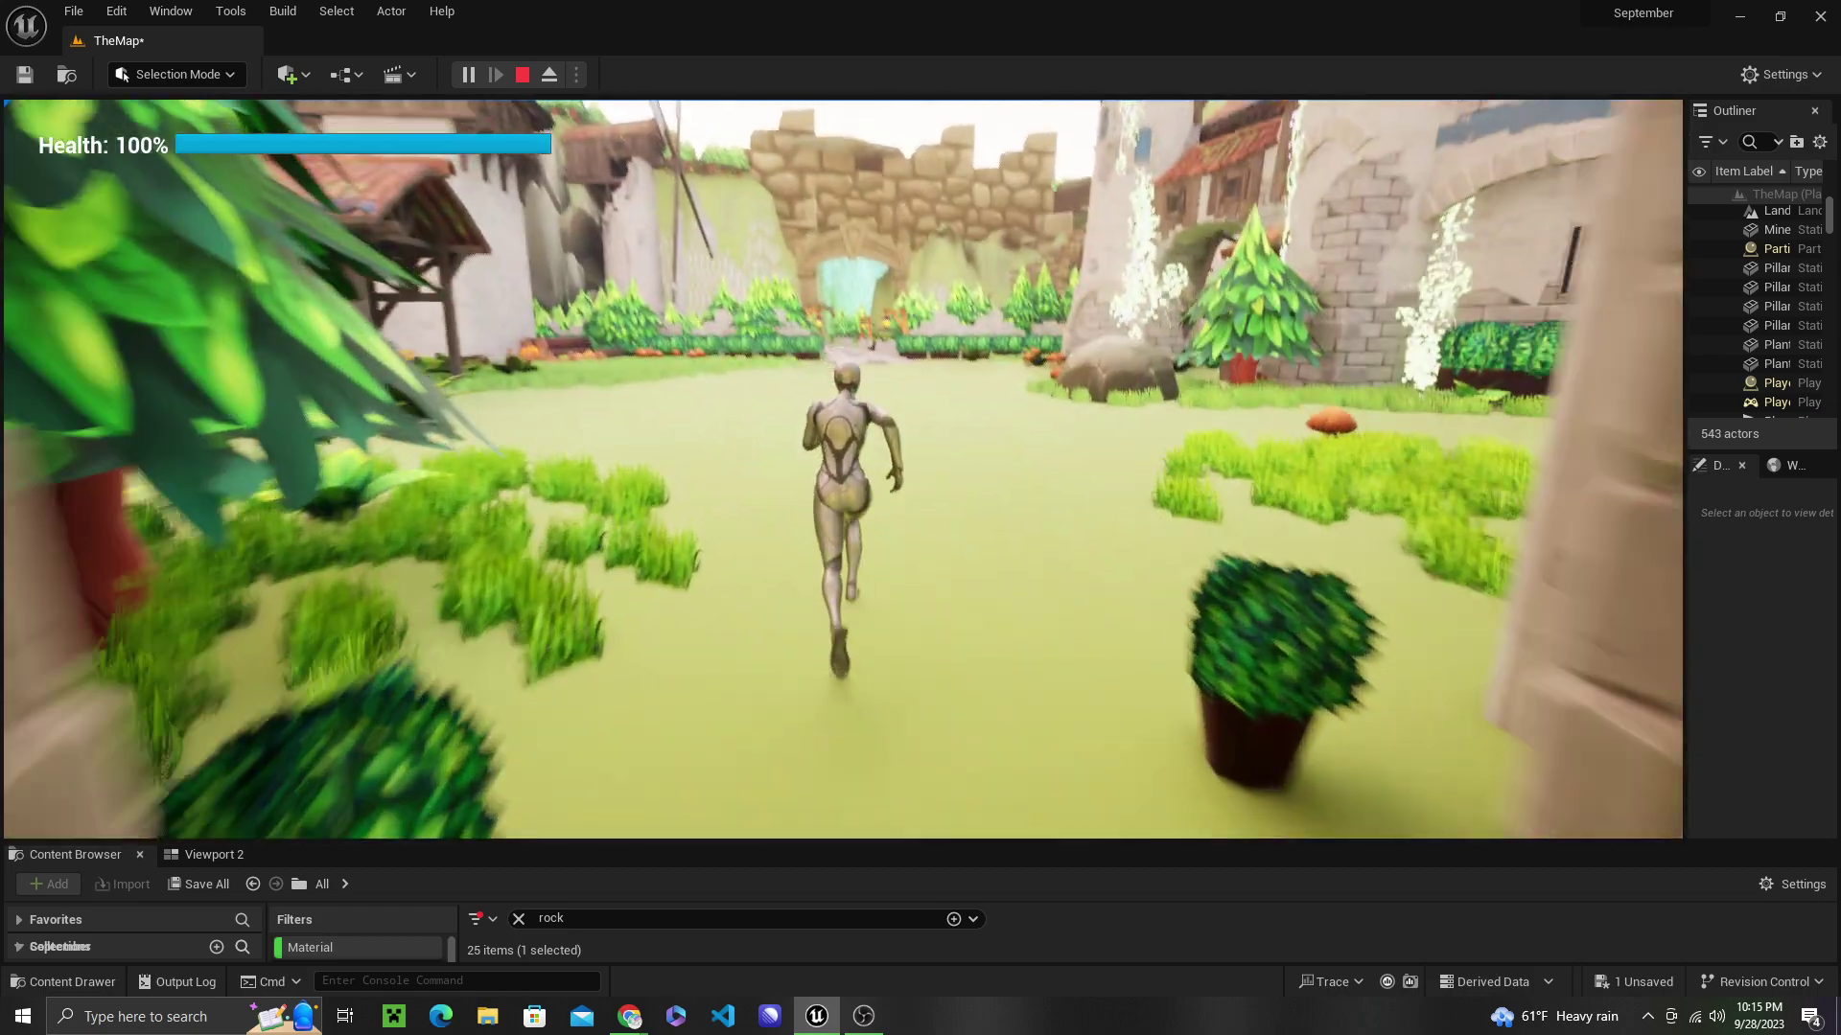
pyautogui.press('w')
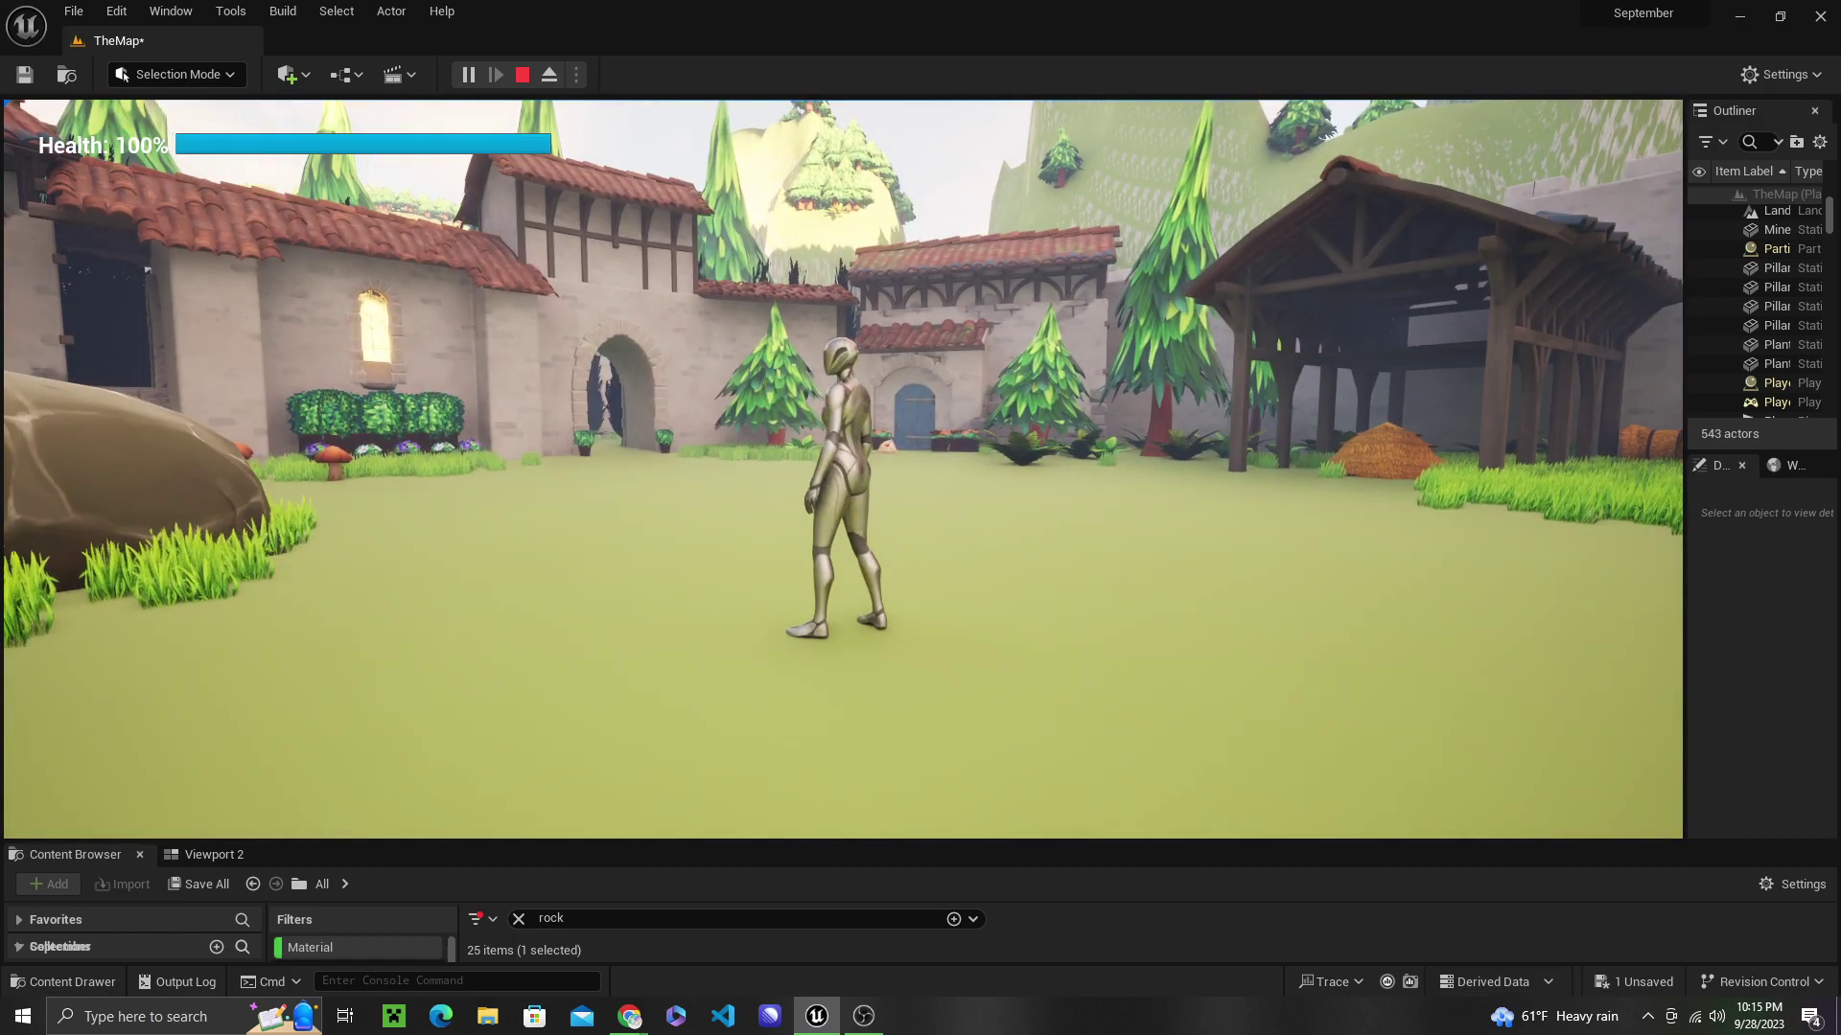
# Run the character out of the courtyard and along the lantern-lit stone path towards the glowing gate.
pyautogui.press('w')
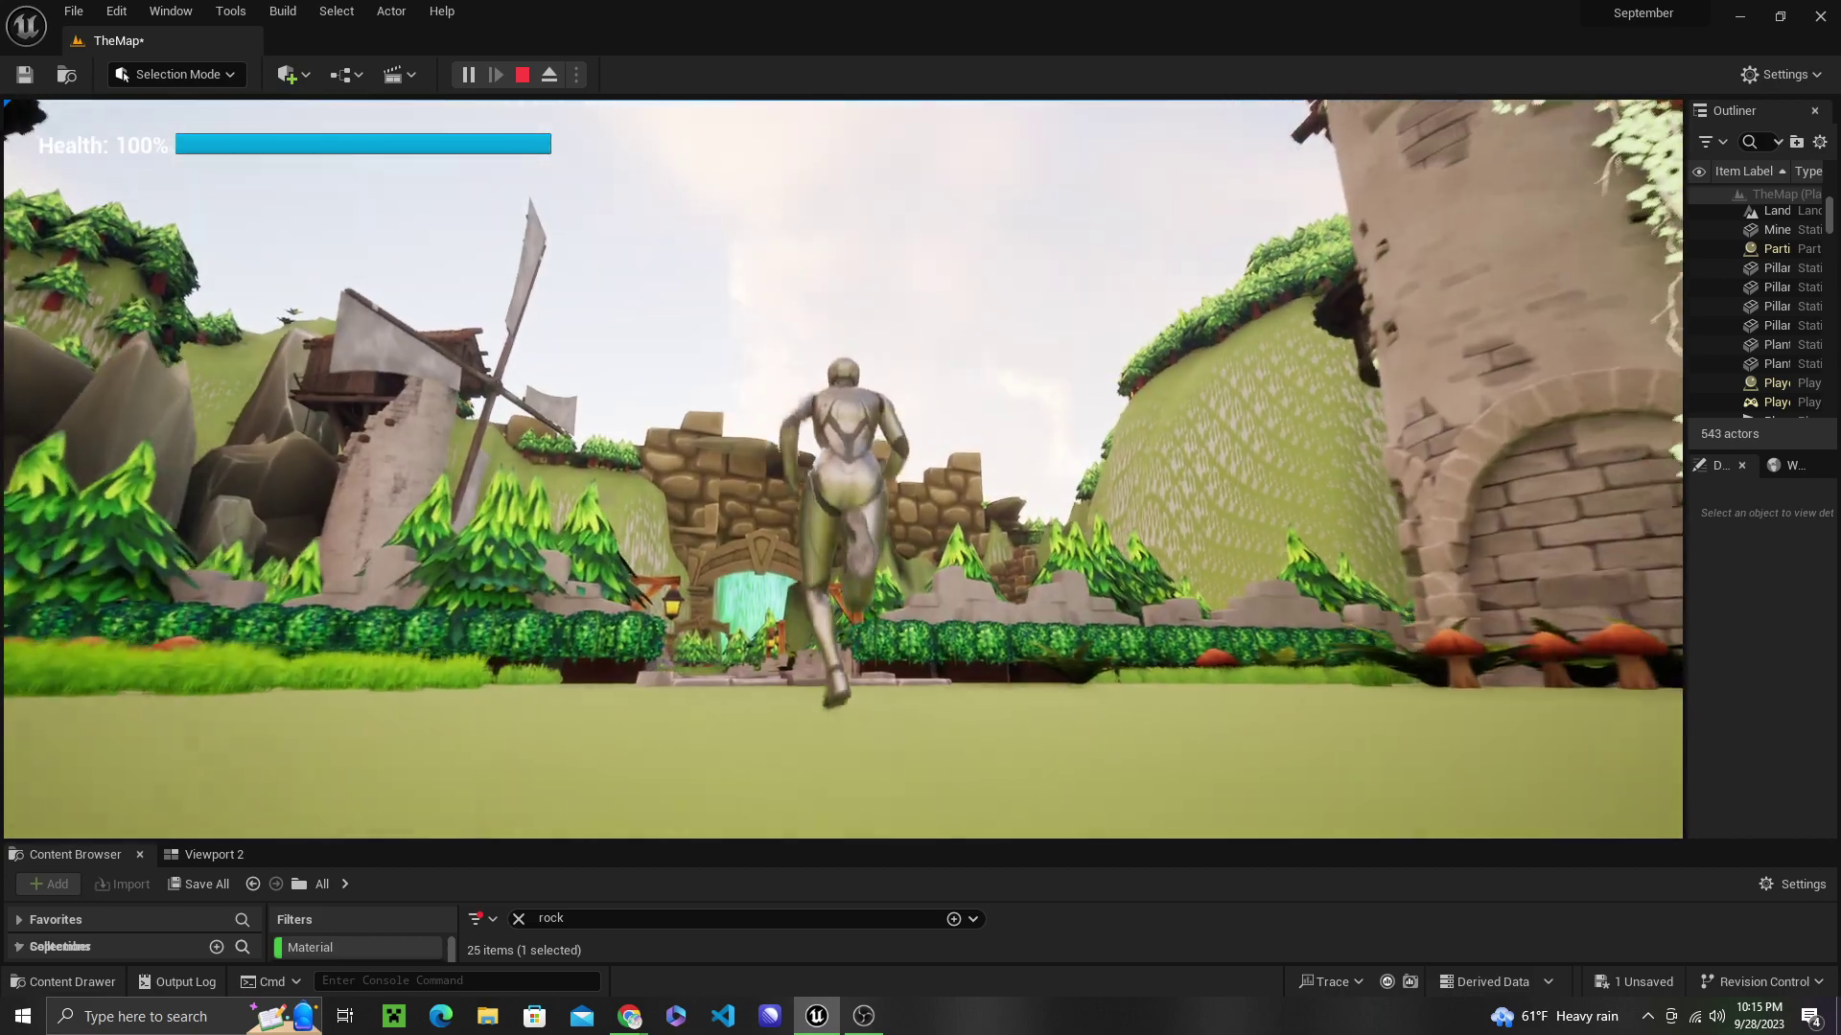
pyautogui.press('w')
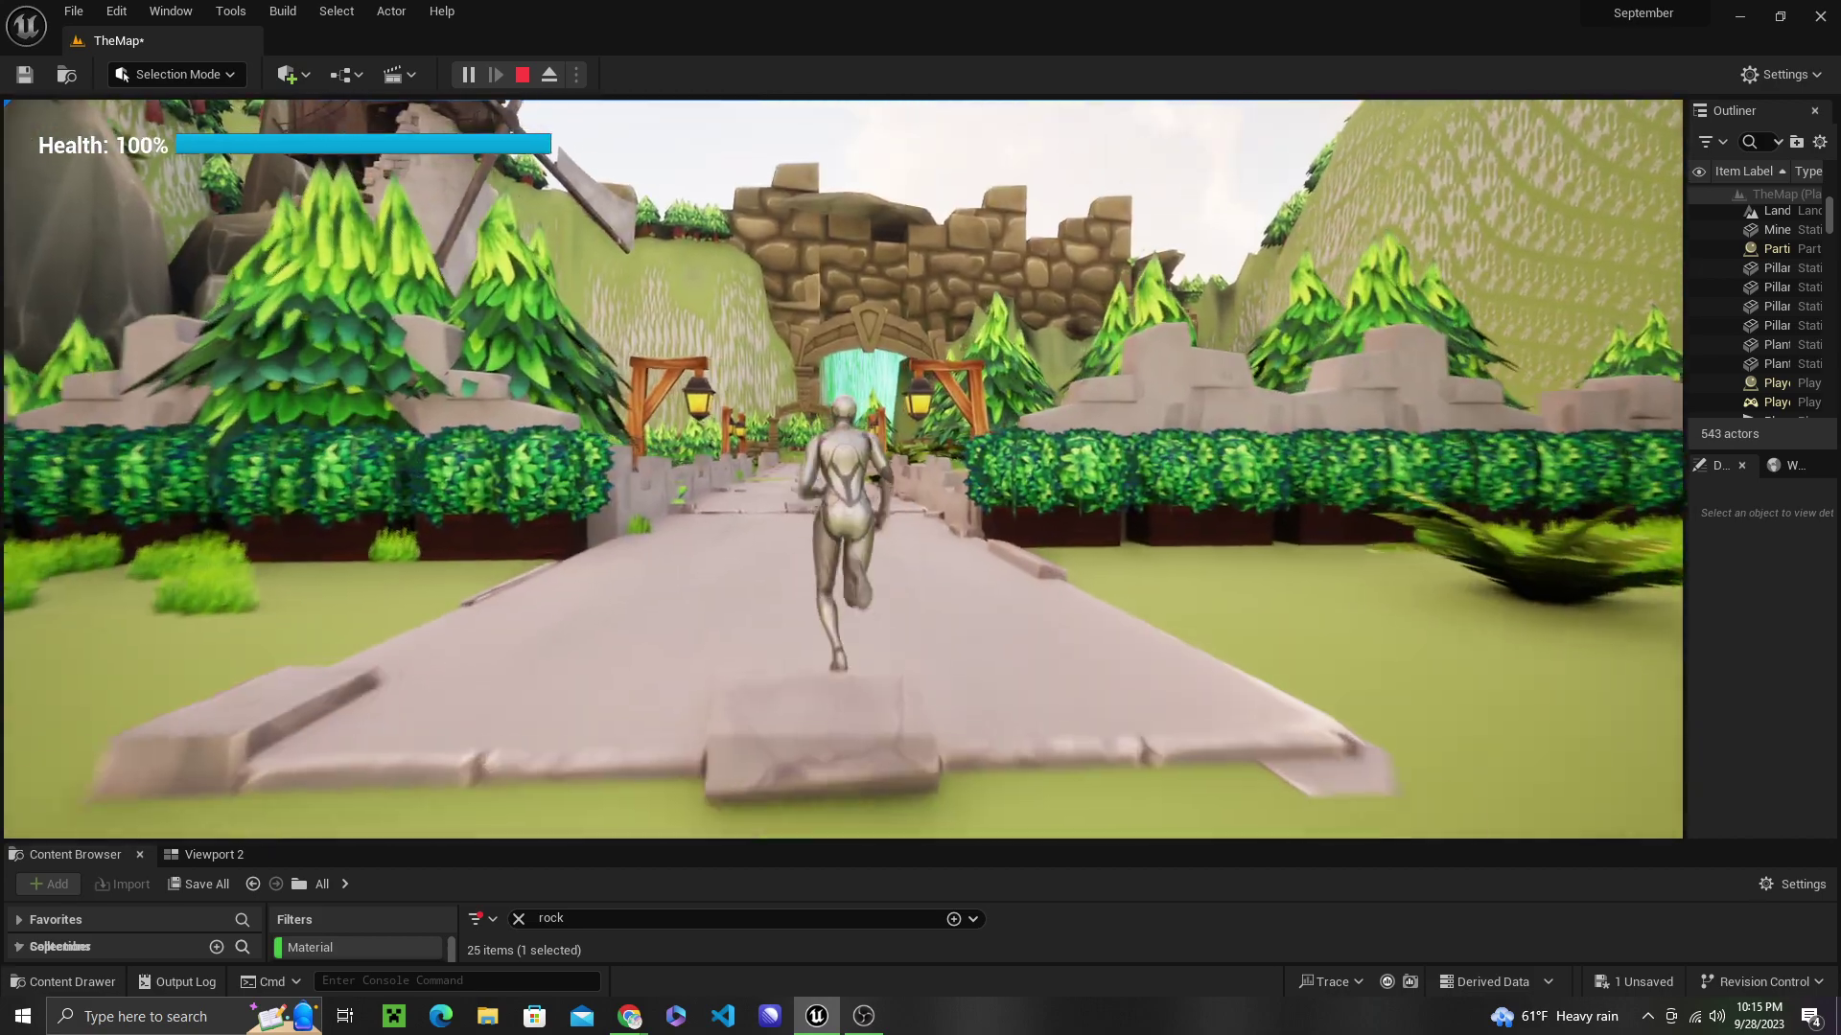
pyautogui.press('w')
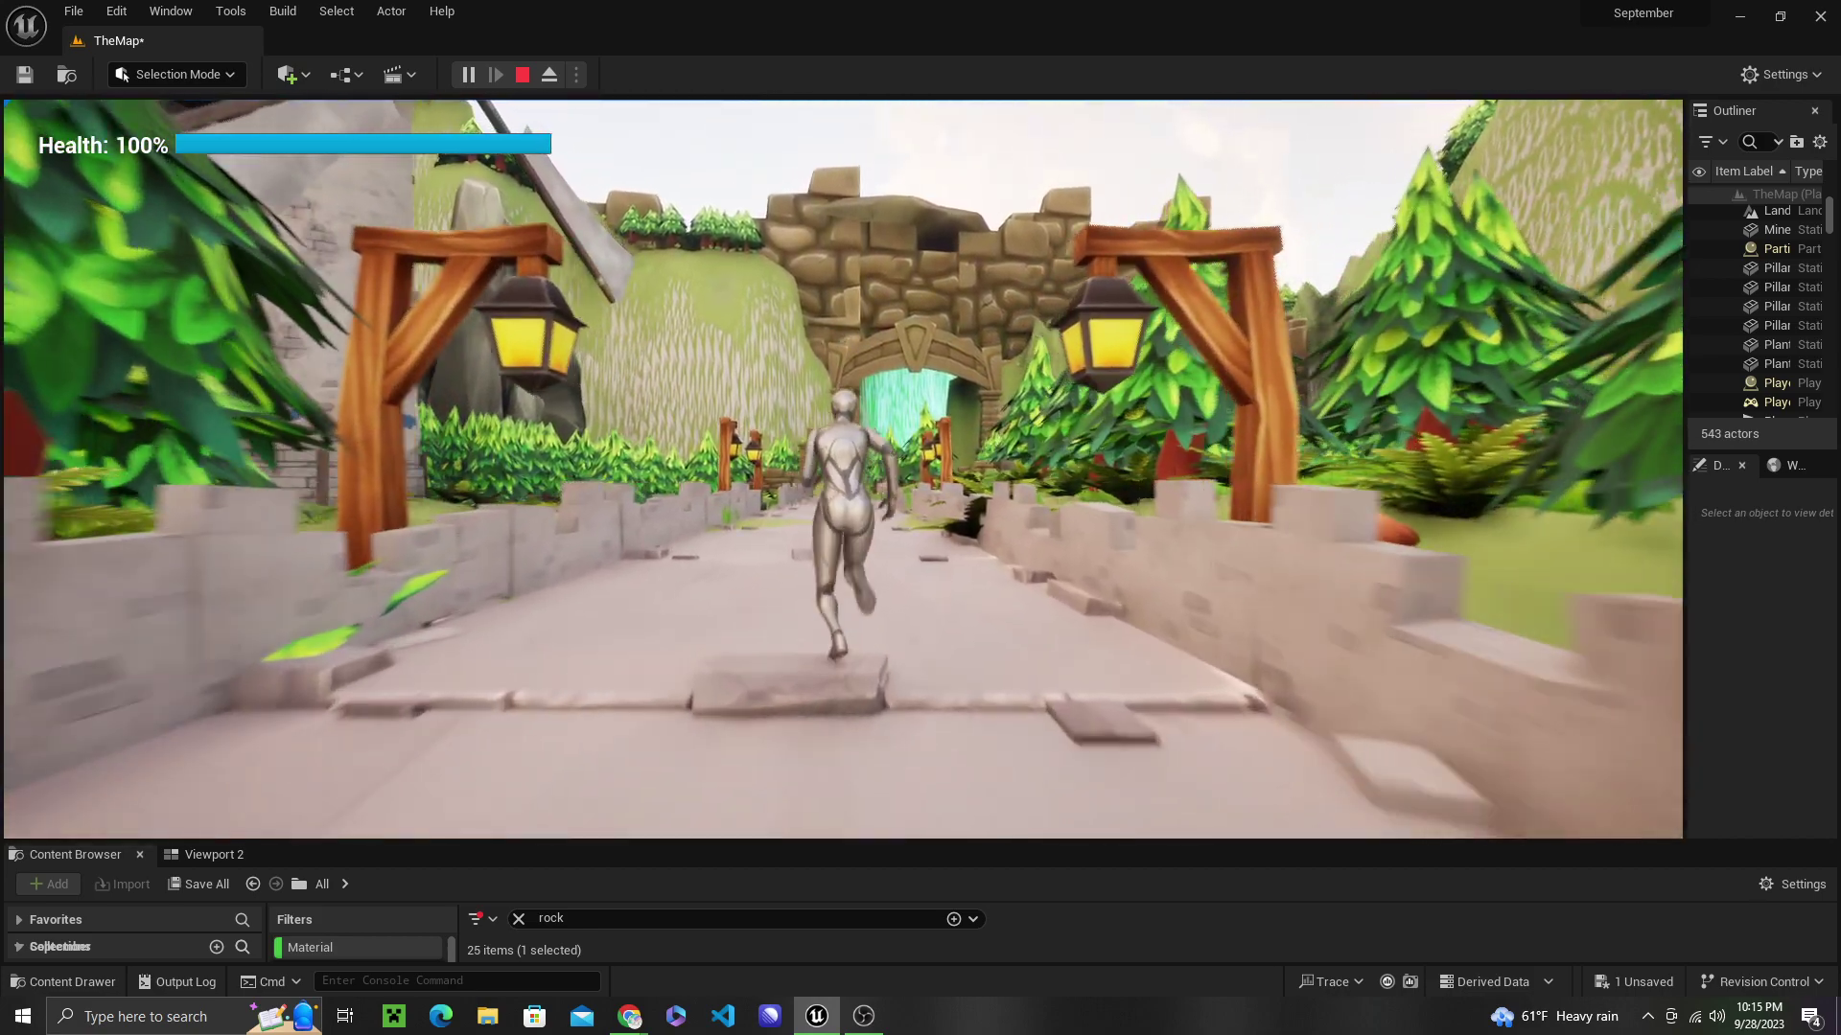
pyautogui.press('w')
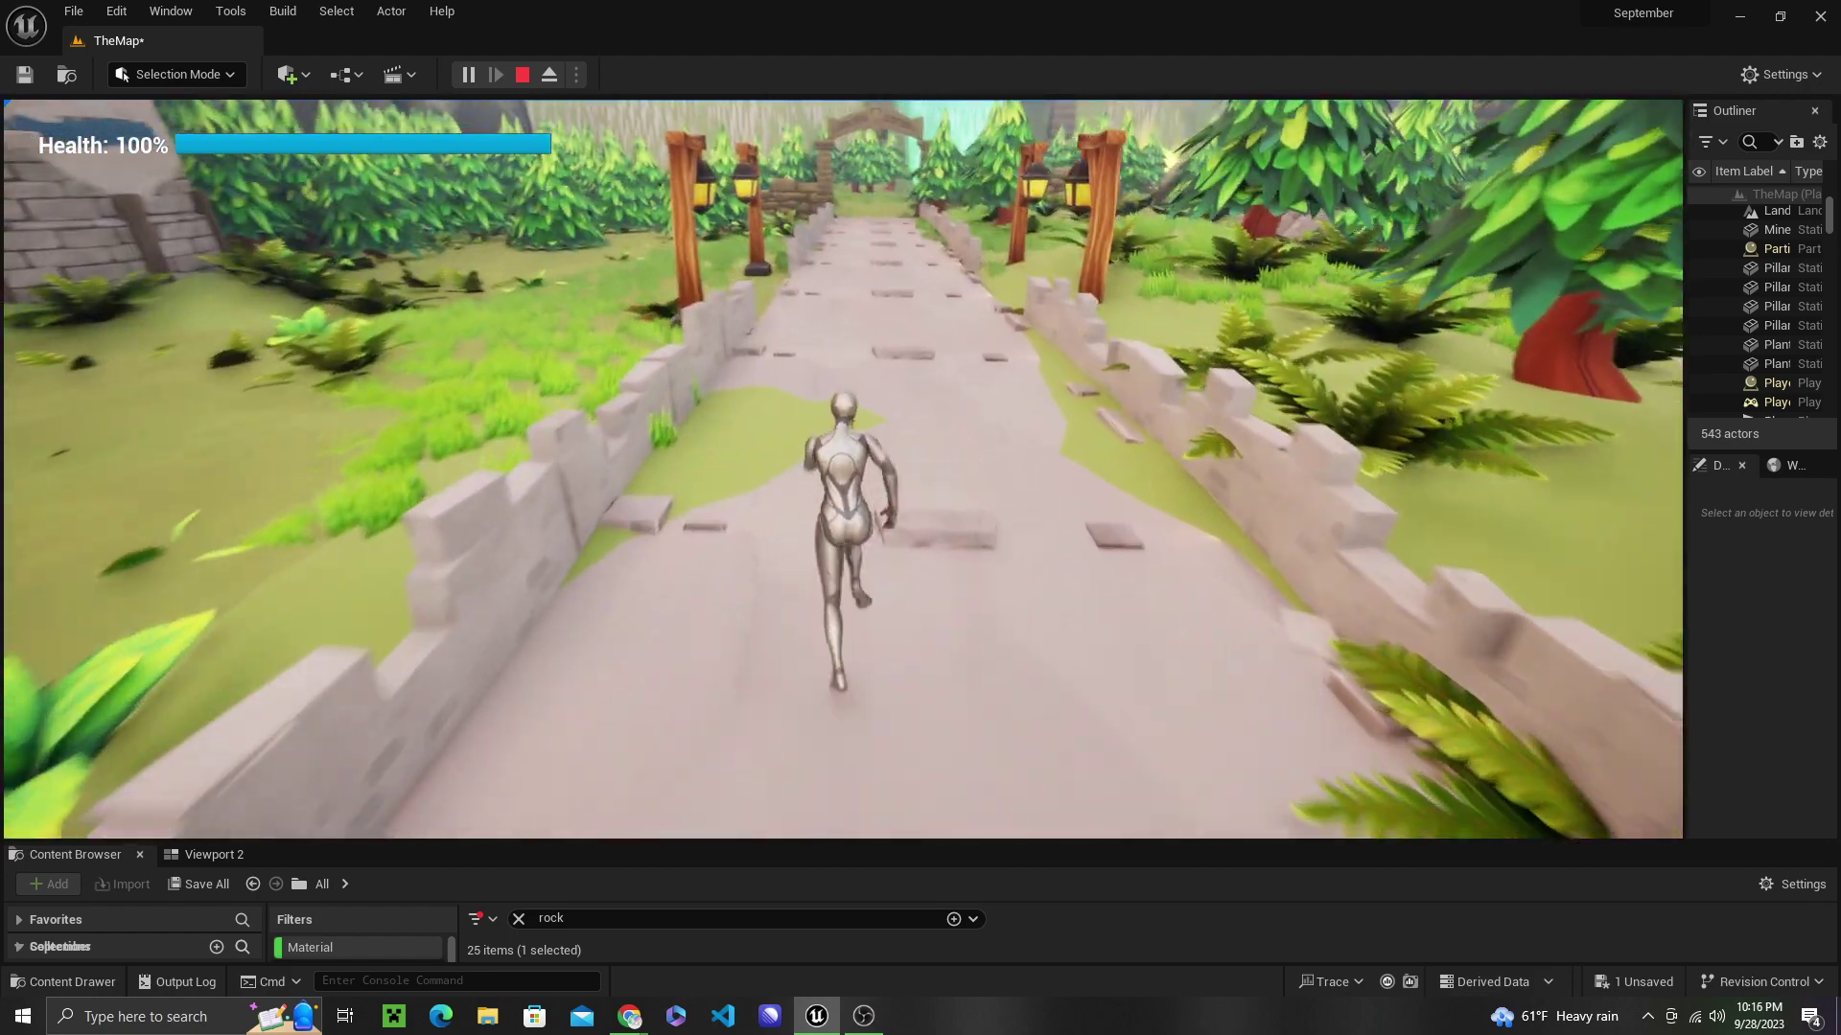
pyautogui.press('w')
pyautogui.press('d')
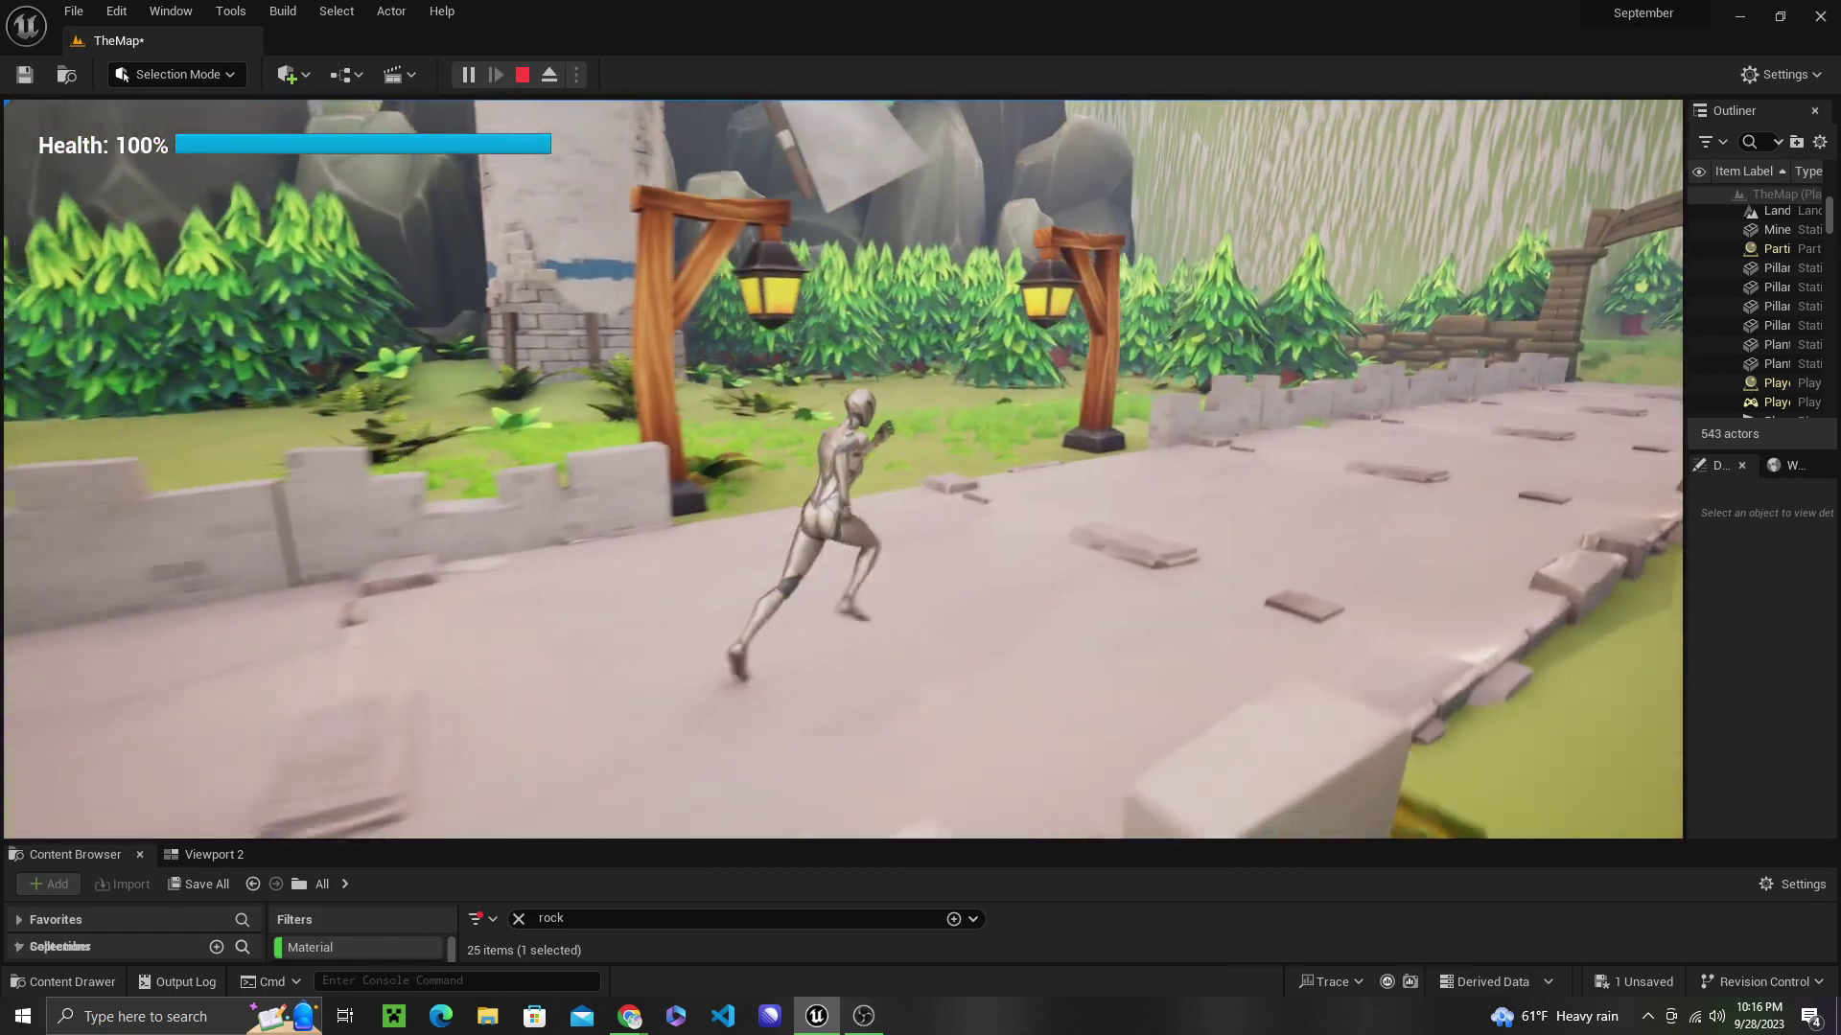
pyautogui.press('w')
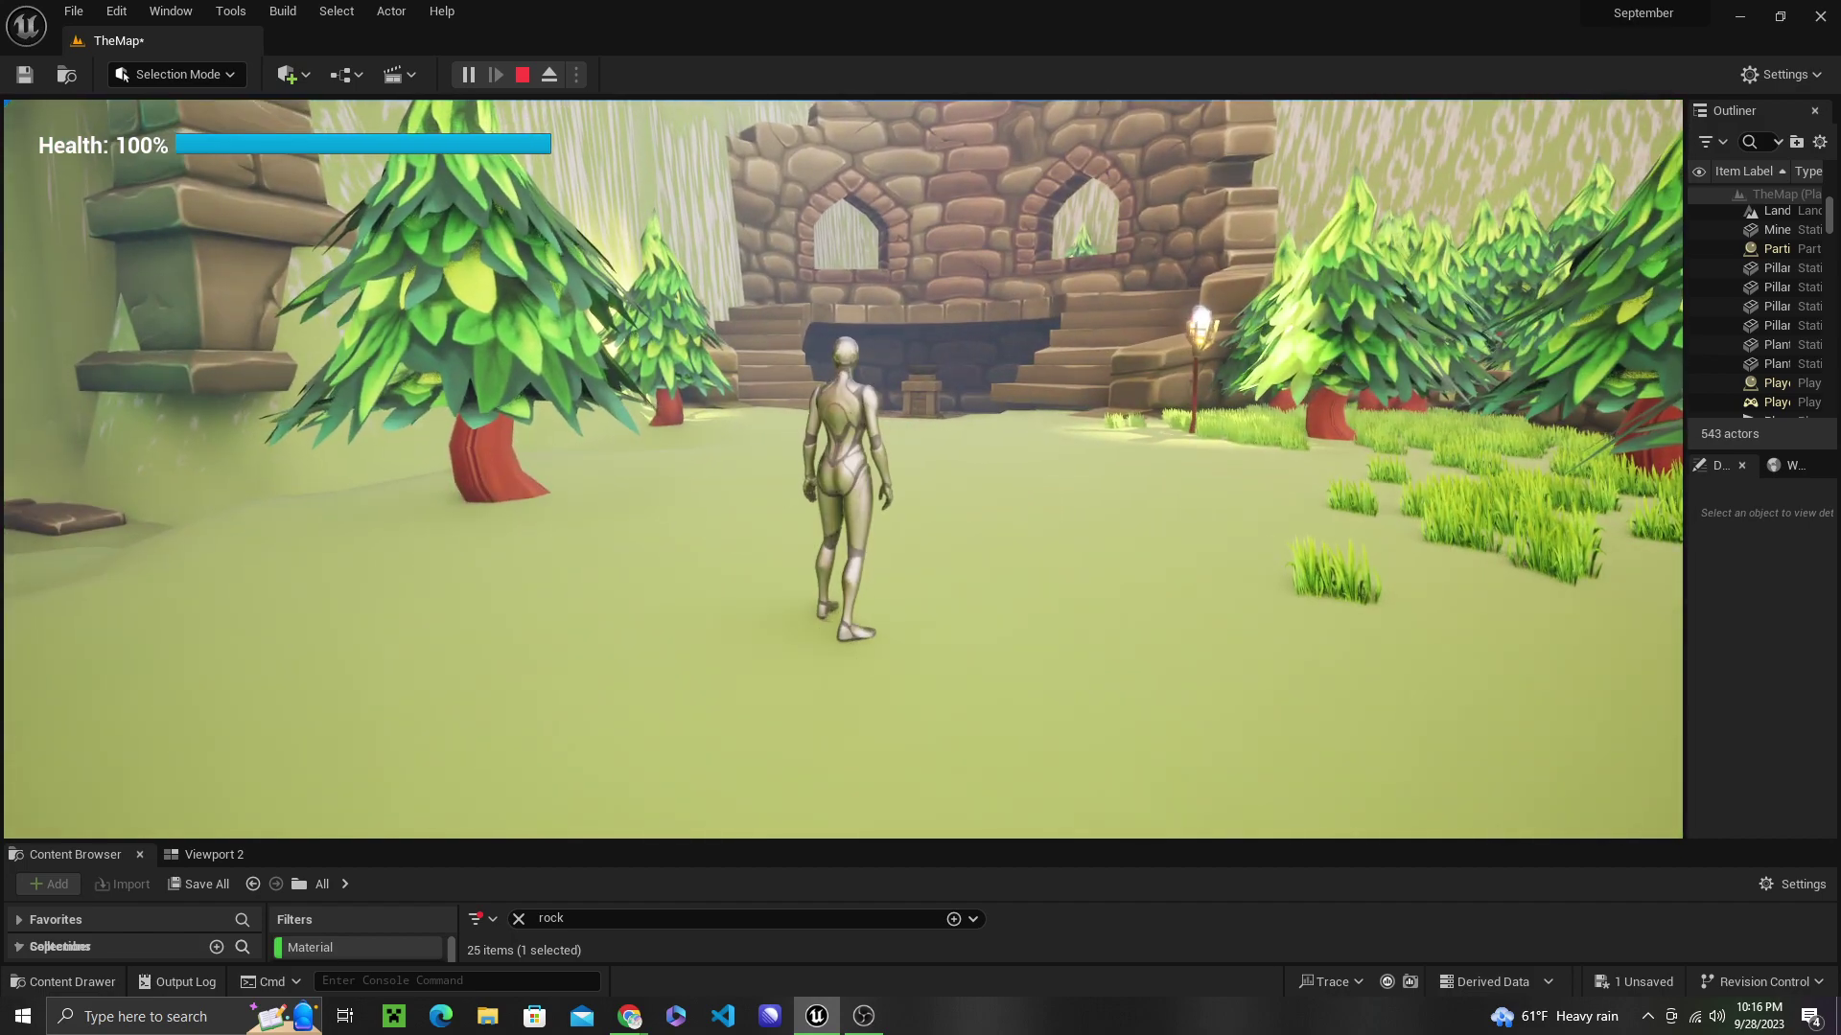
# Run the character from the forest clearing into the green-lit waterfall cave and examine its interior.
pyautogui.press('w')
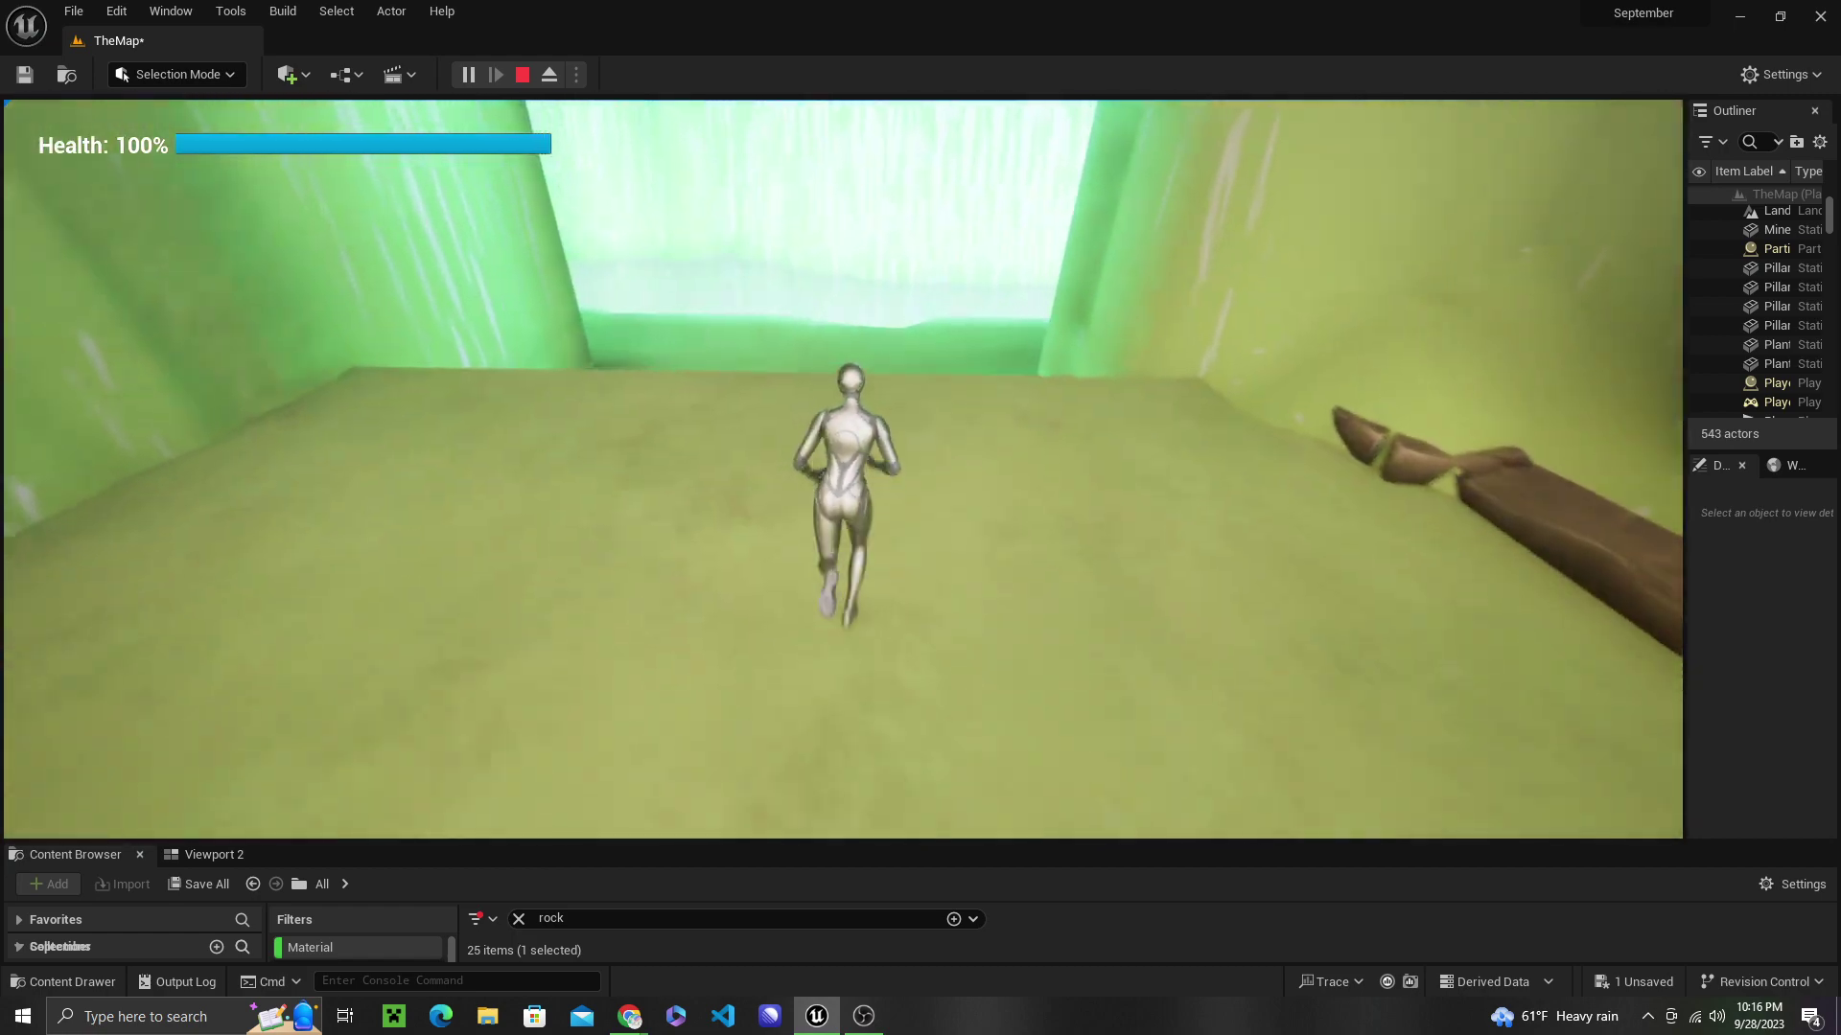
pyautogui.press('d')
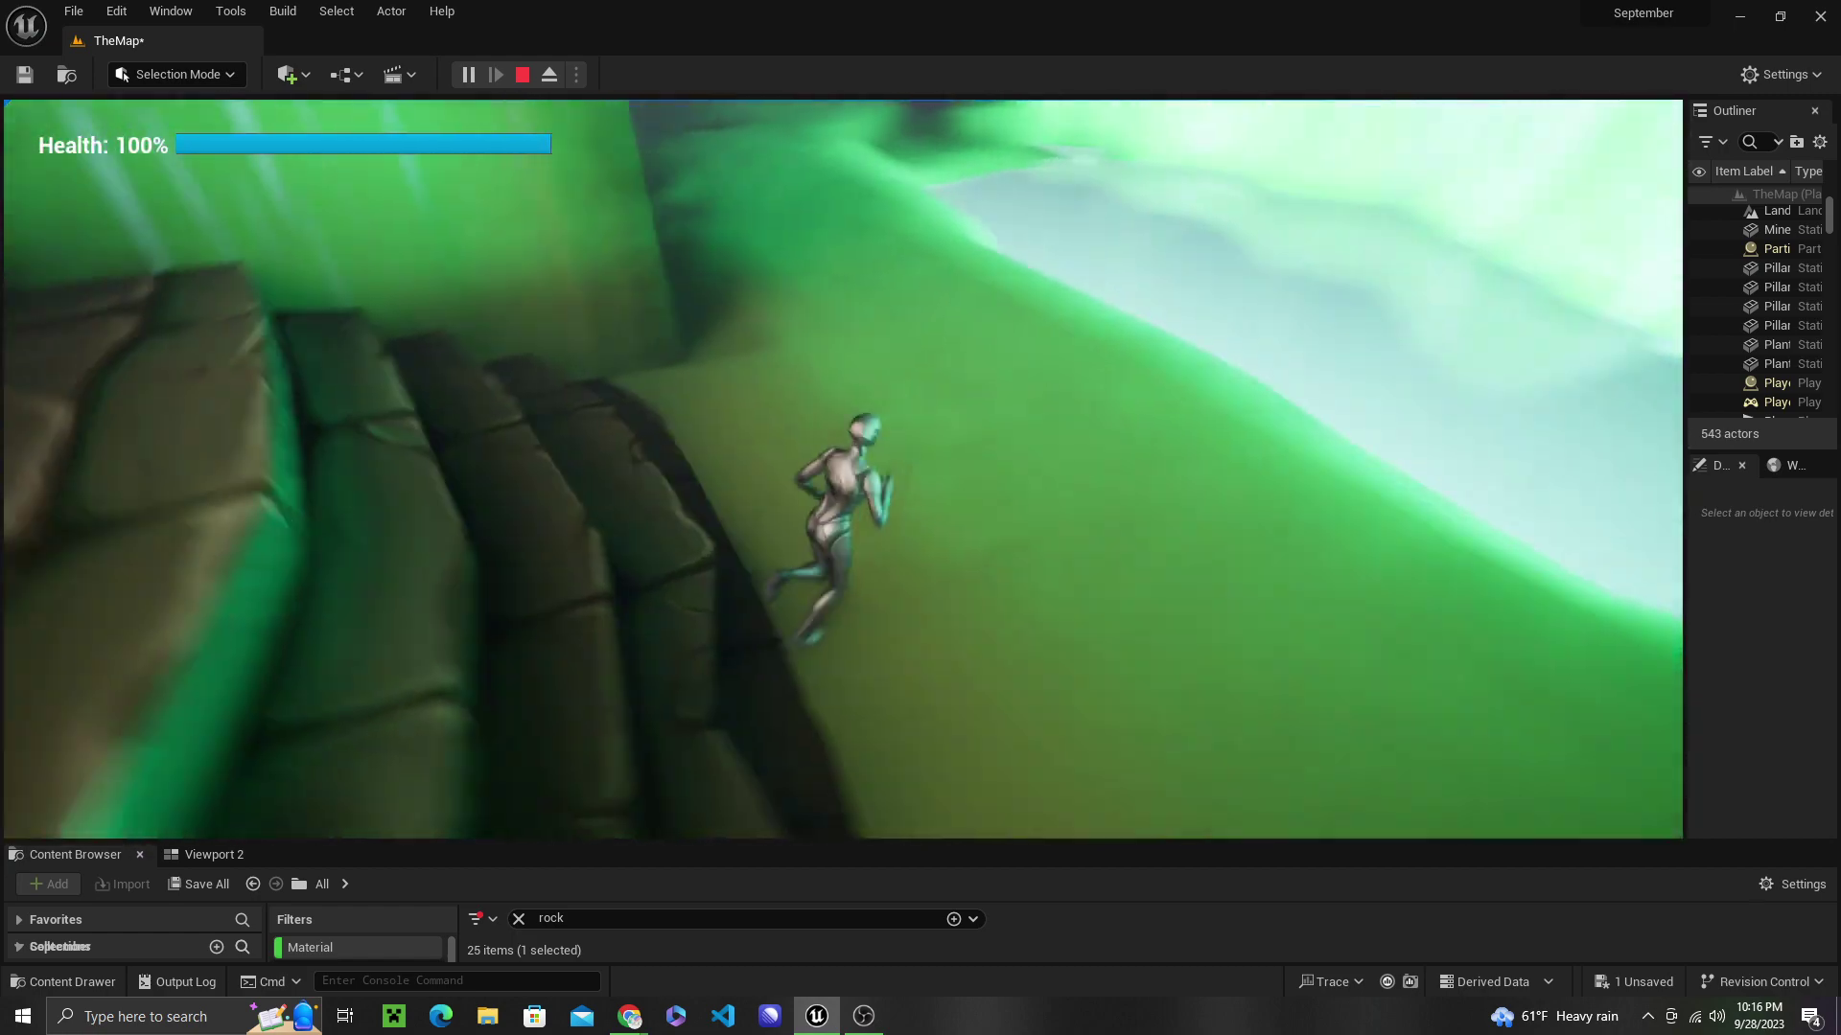
pyautogui.press('w')
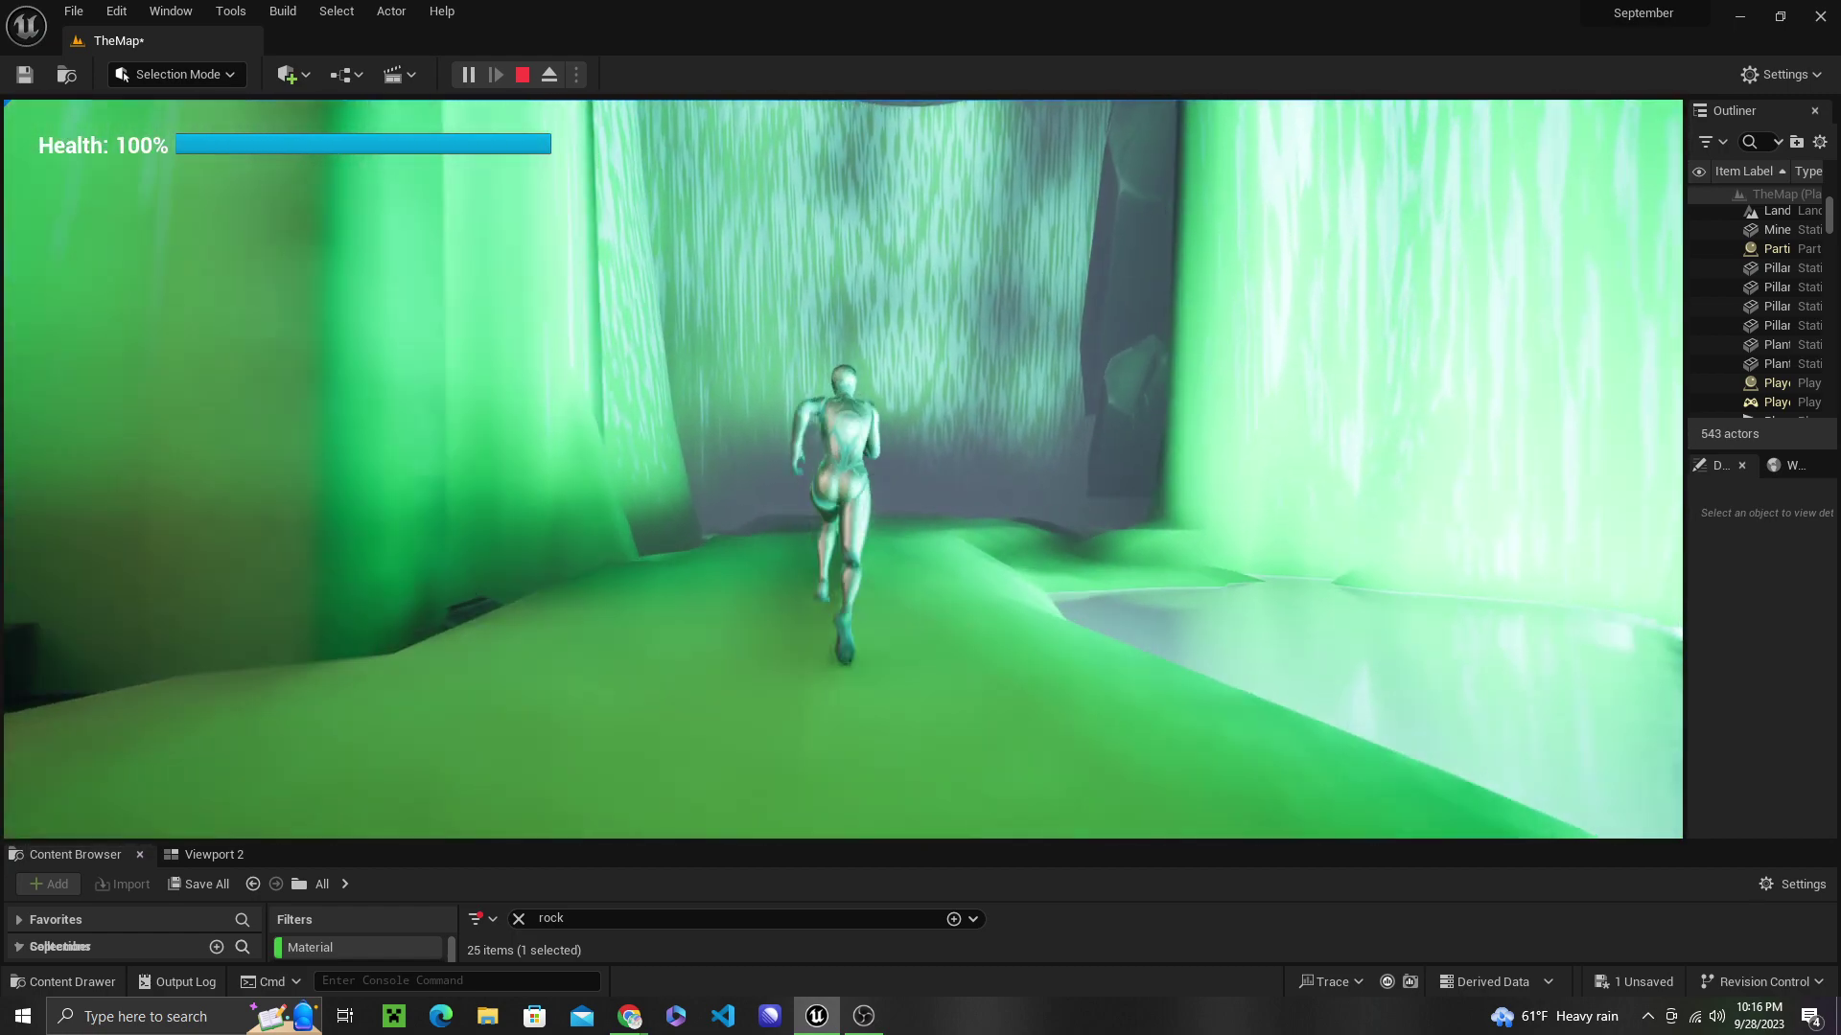
pyautogui.press('w')
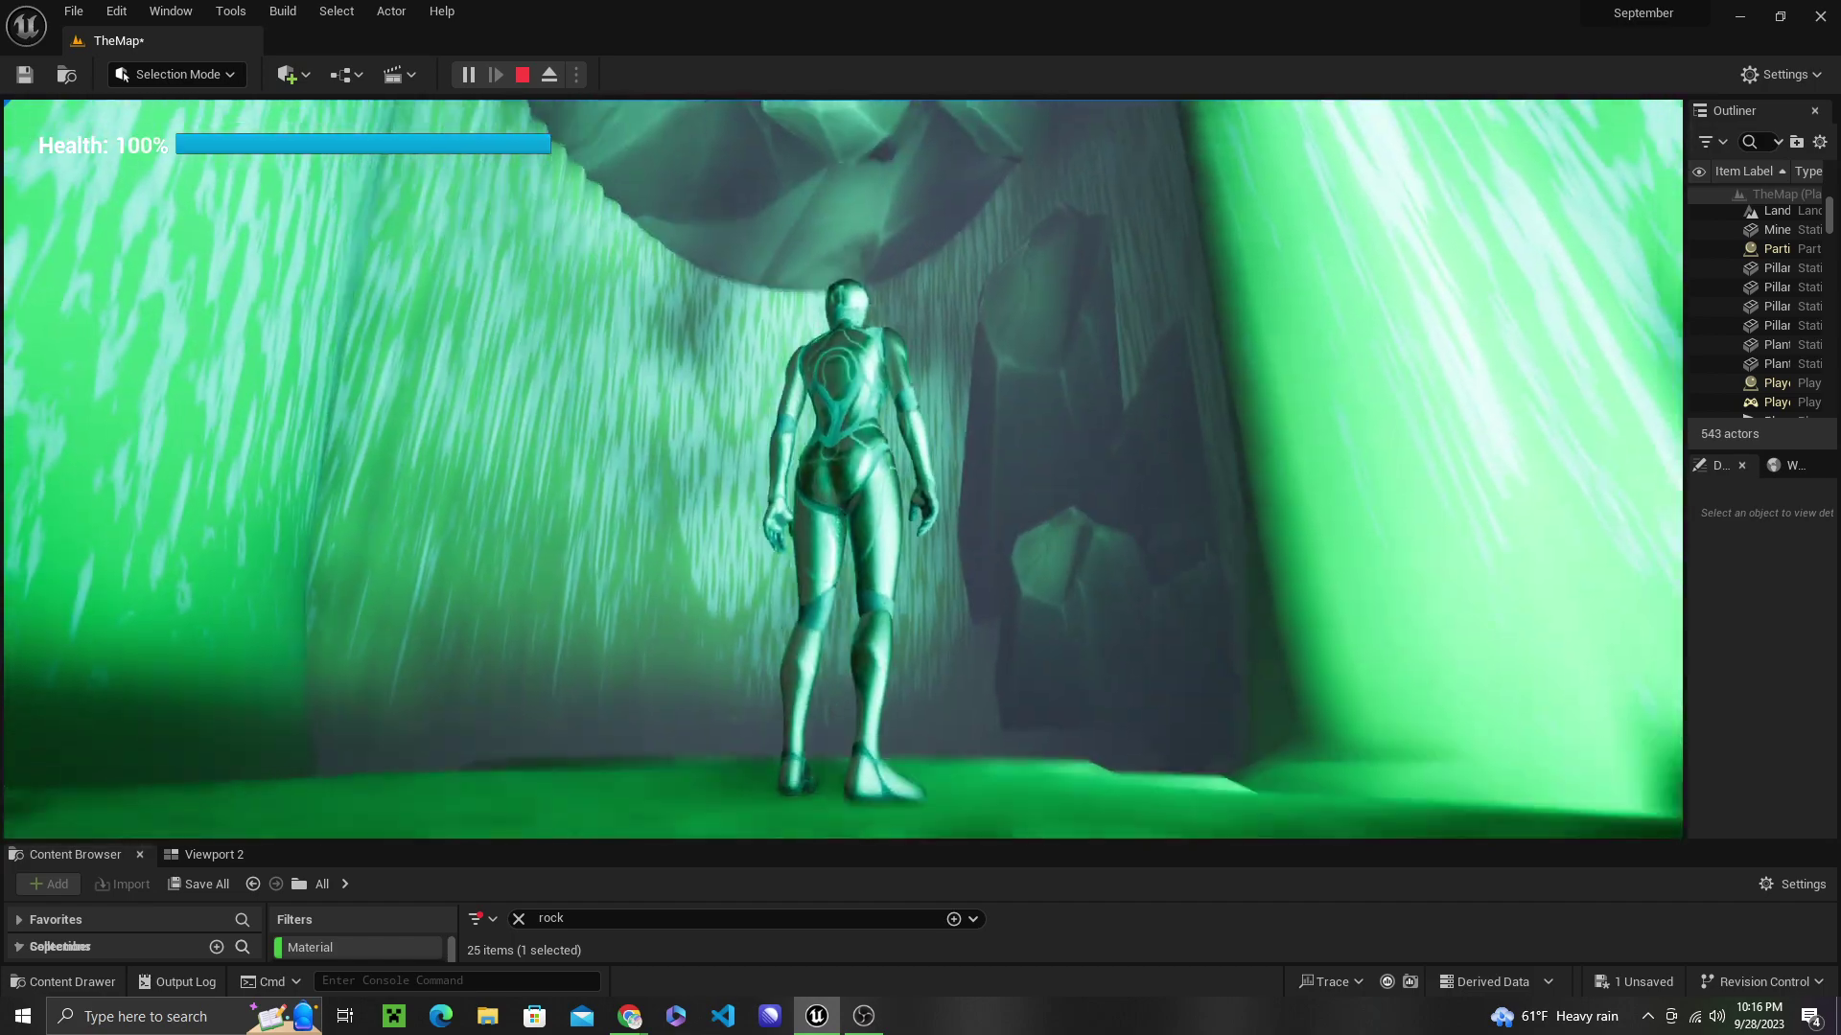
pyautogui.press('w')
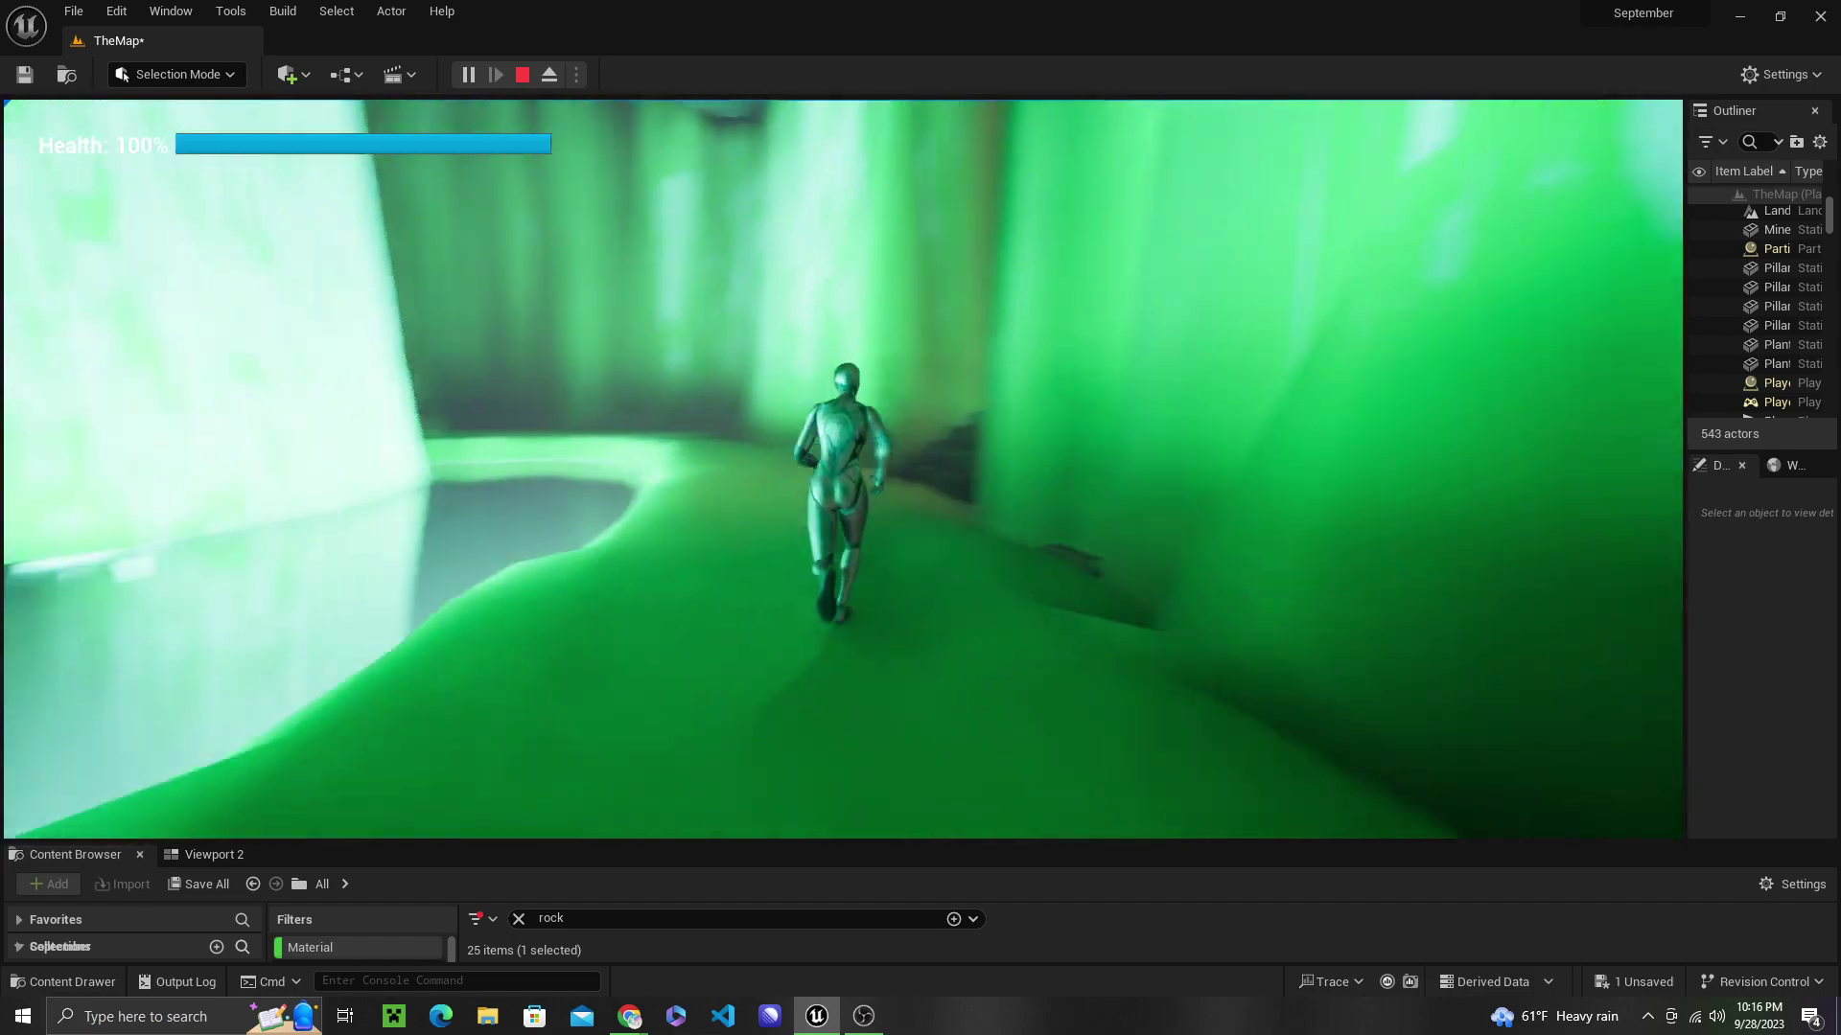
pyautogui.press('w')
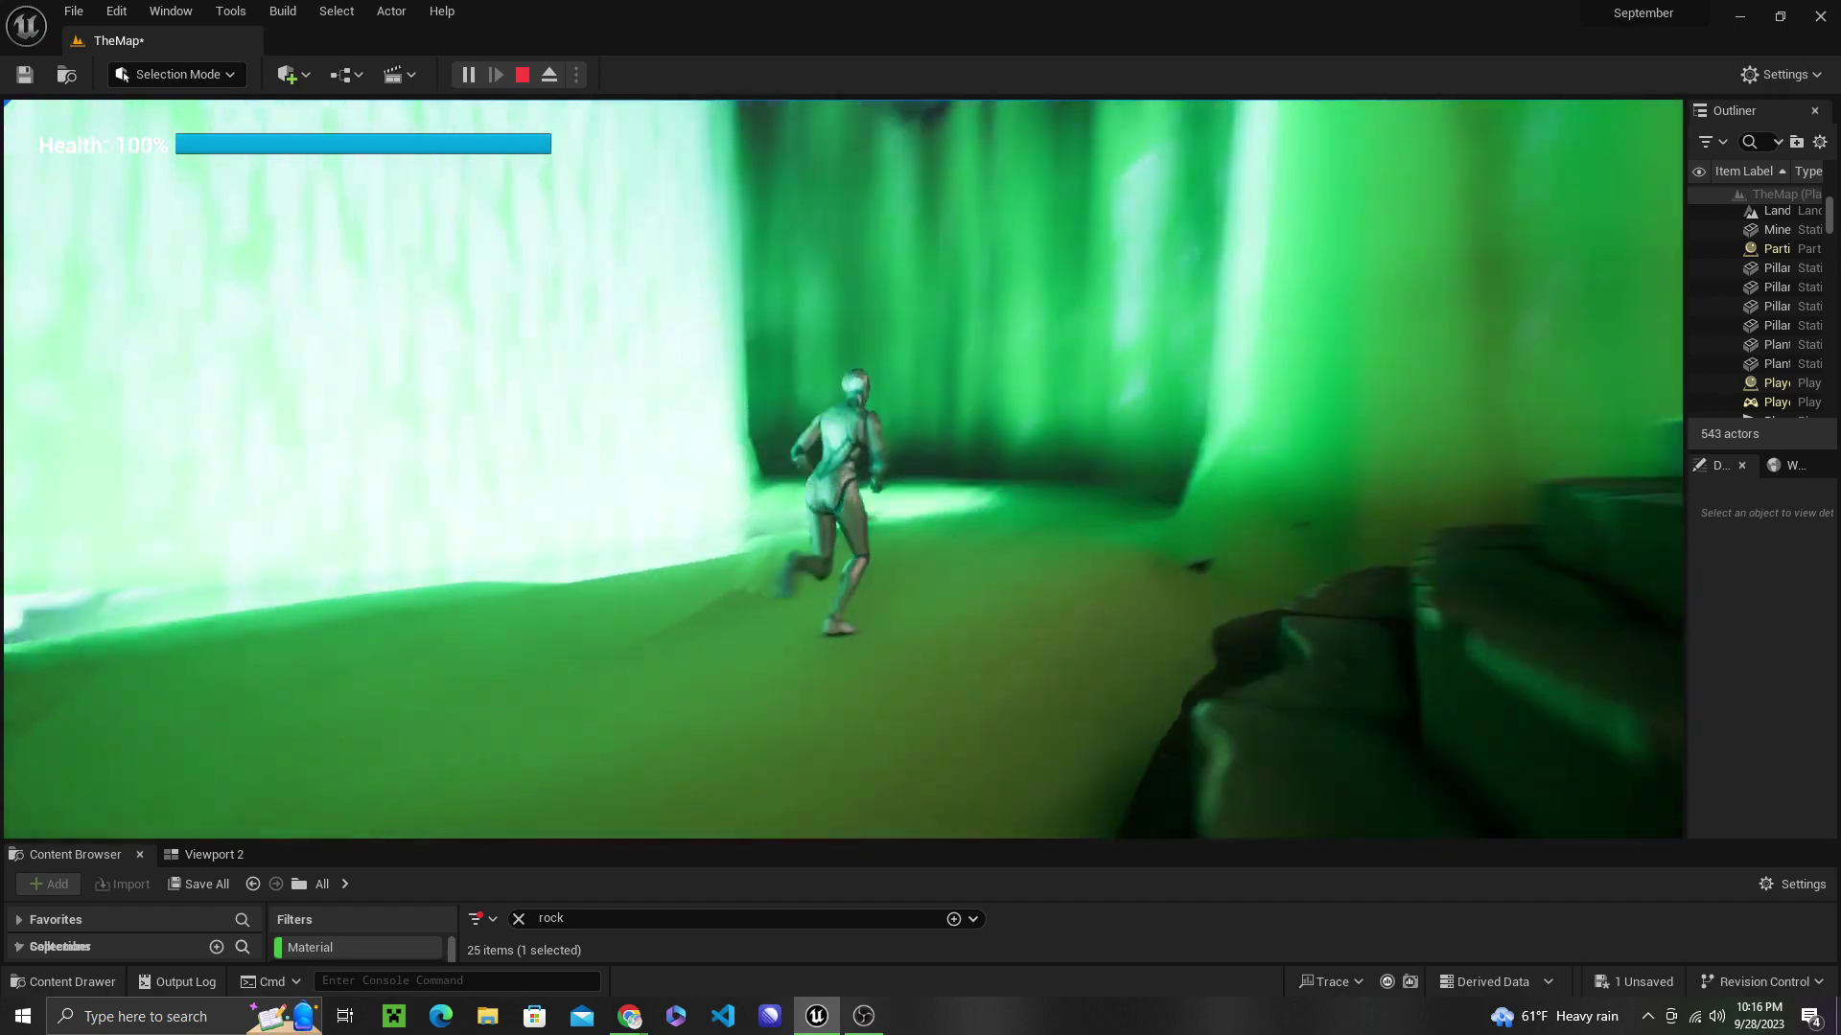
# Stop the play session and select the cave's ceiling rock and the landscape for inspection.
pyautogui.press('Escape')
pyautogui.press('w')
pyautogui.moveTo(1188, 514); pyautogui.dragTo(719, 383, button='right')
pyautogui.click(868, 350)
pyautogui.click(1008, 305)
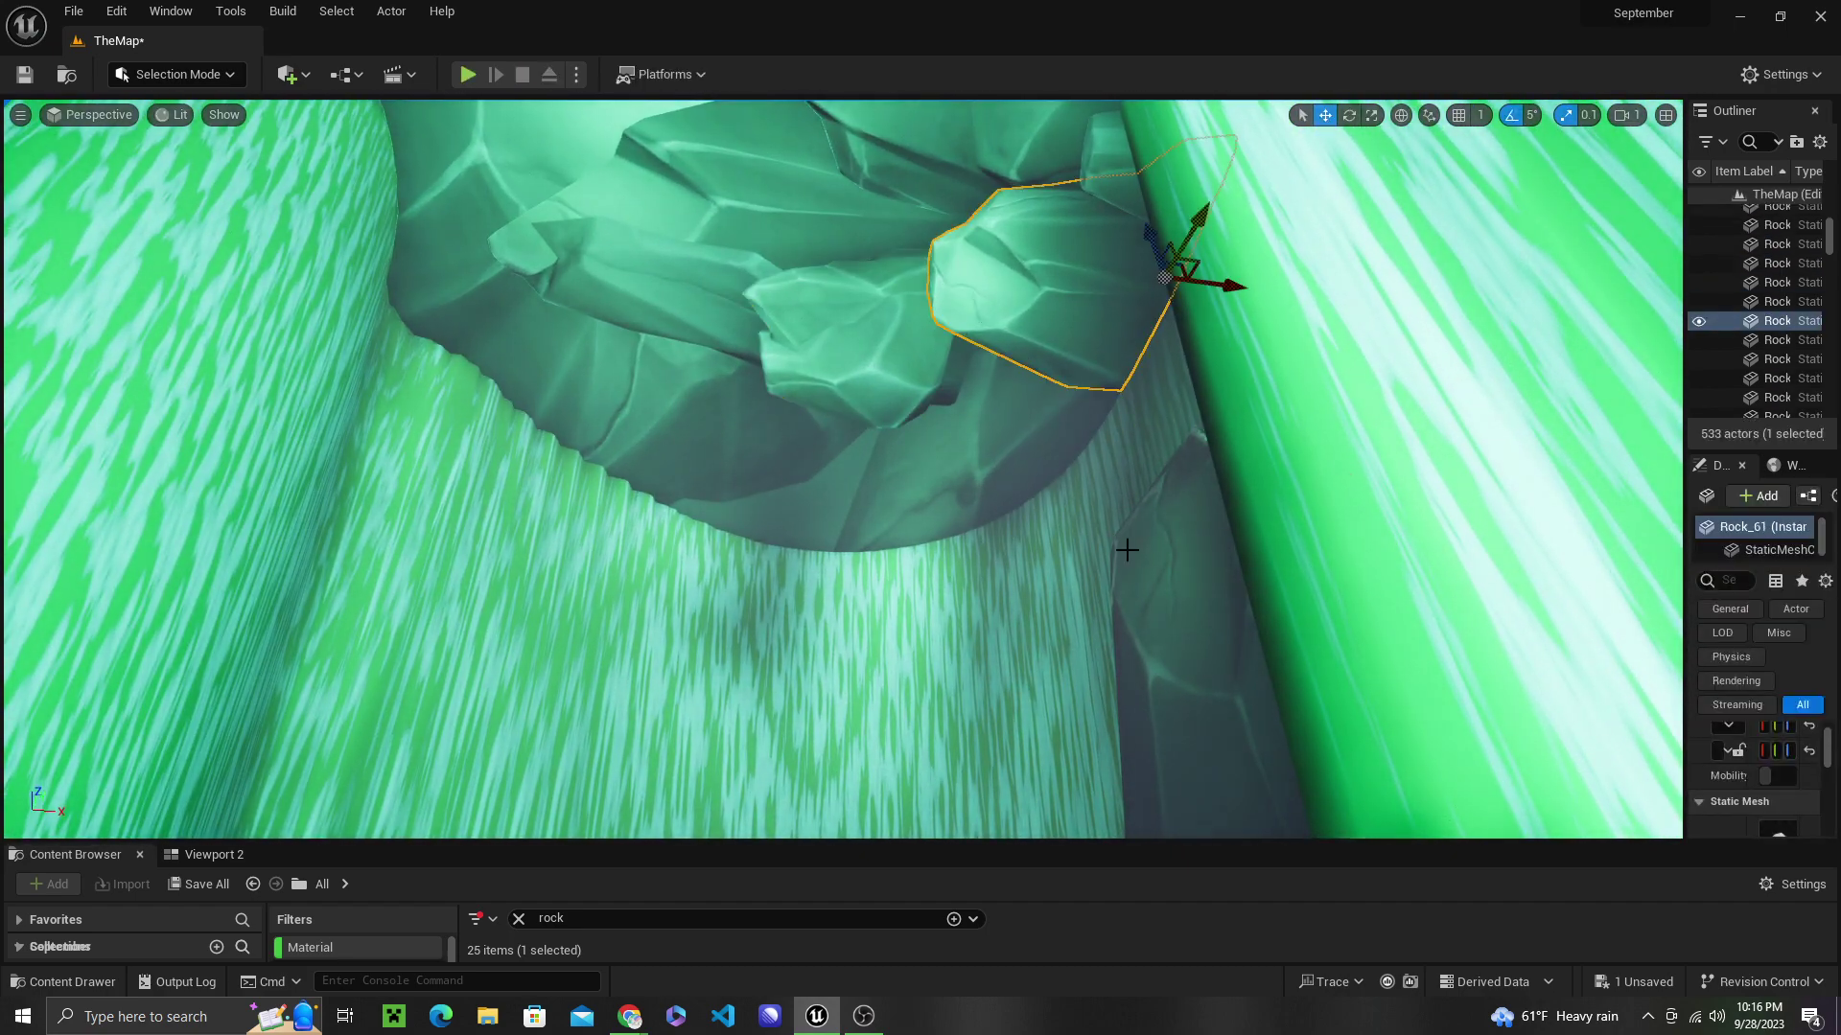
pyautogui.click(850, 625)
pyautogui.moveTo(850, 625)
pyautogui.mouseDown(button='right')
pyautogui.moveTo(767, 738)
pyautogui.moveTo(671, 796)
pyautogui.moveTo(843, 767)
pyautogui.moveTo(850, 624)
pyautogui.mouseUp(button='right')
# Flatten the uneven ground of the clearing outside the green cave using Landscape sculpting at tool strength 1.0.
pyautogui.click(177, 73)
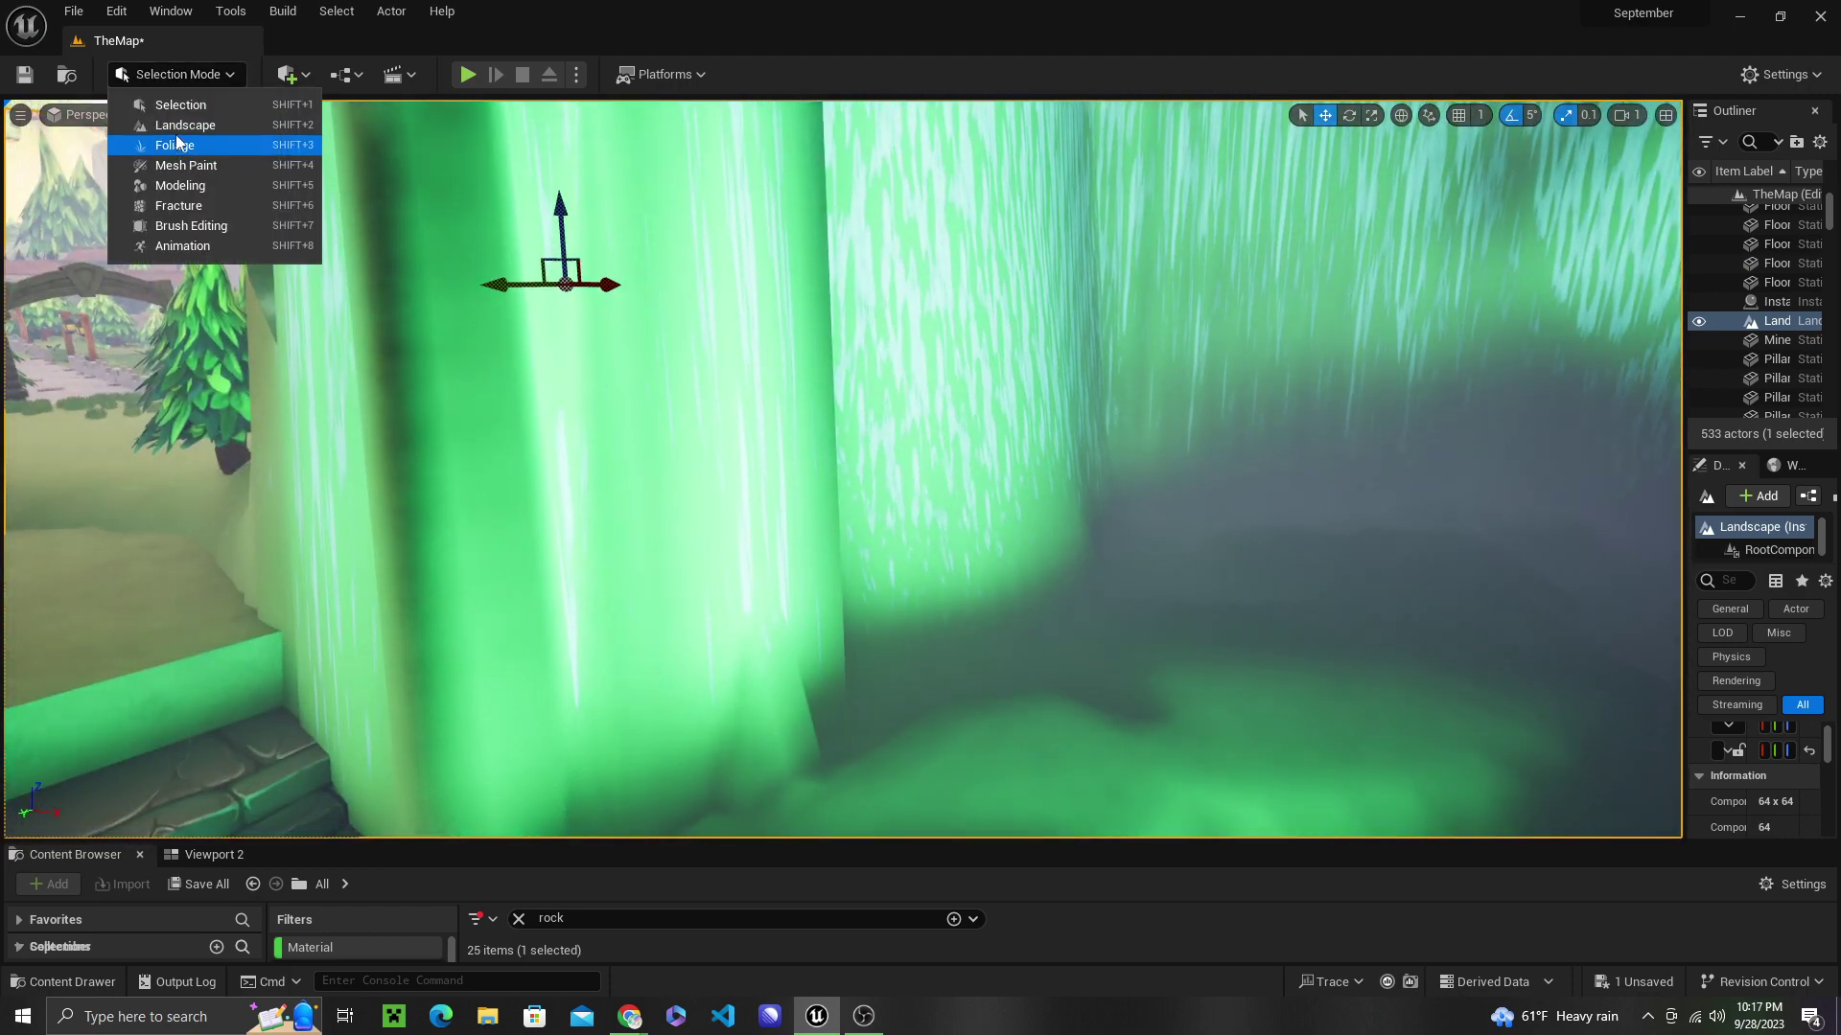
pyautogui.click(180, 126)
pyautogui.moveTo(998, 560); pyautogui.dragTo(998, 560, button='right')
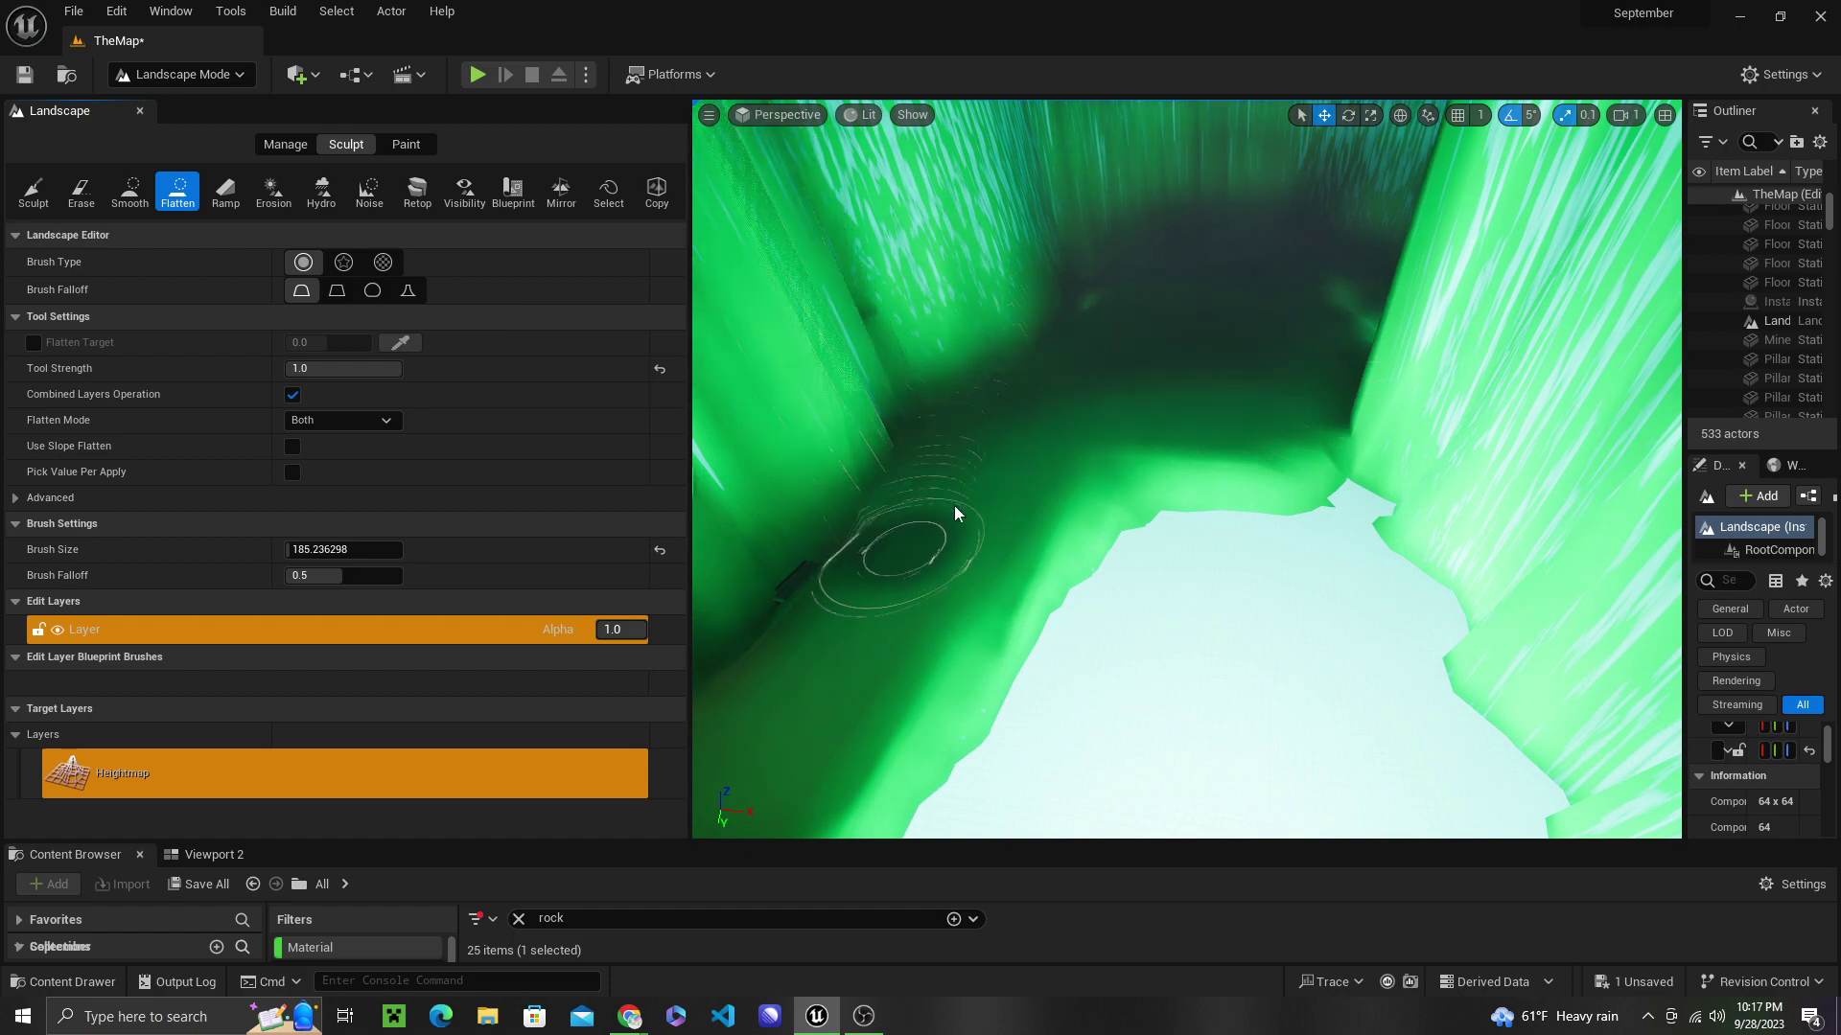
pyautogui.moveTo(1168, 410); pyautogui.dragTo(1167, 410, button='right')
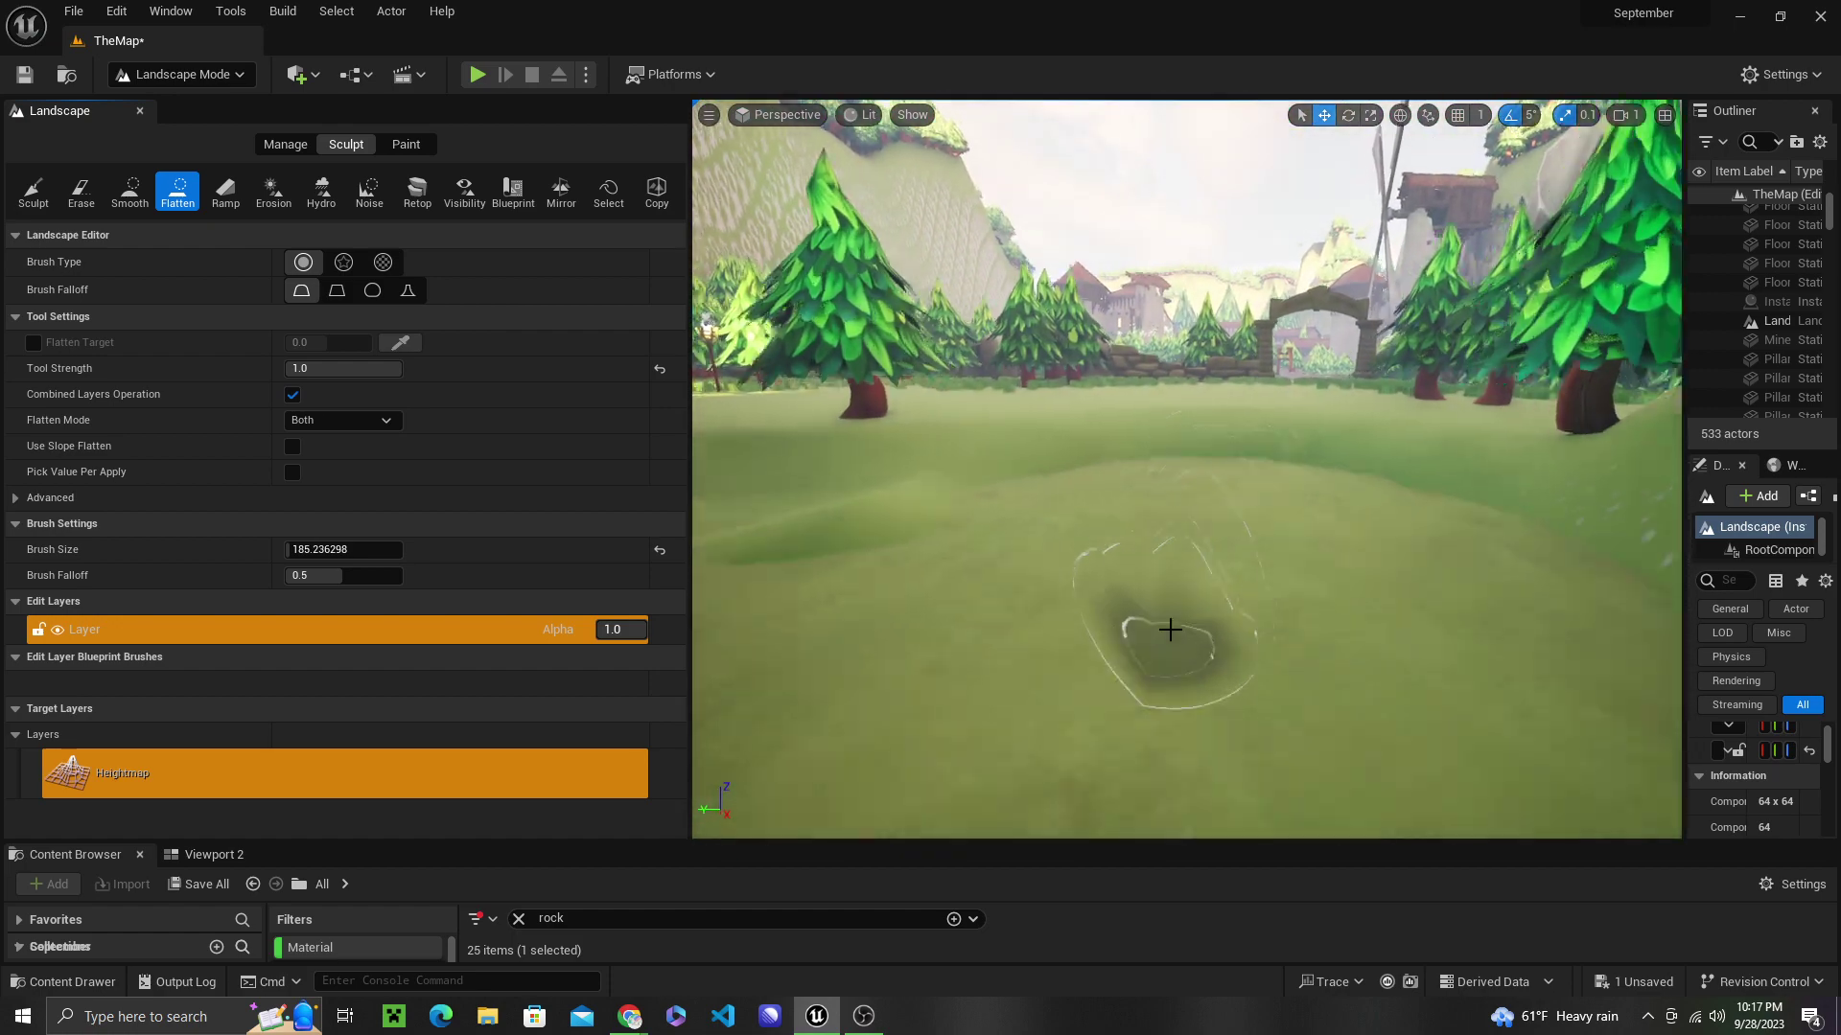
pyautogui.moveTo(1169, 614); pyautogui.dragTo(1169, 601, button='right')
pyautogui.moveTo(1179, 671)
pyautogui.mouseDown()
pyautogui.moveTo(1314, 300)
pyautogui.moveTo(1068, 514)
pyautogui.moveTo(953, 485)
pyautogui.moveTo(887, 505)
pyautogui.moveTo(1078, 635)
pyautogui.moveTo(1158, 399)
pyautogui.moveTo(937, 374)
pyautogui.moveTo(809, 390)
pyautogui.moveTo(727, 612)
pyautogui.moveTo(743, 527)
pyautogui.mouseUp()
pyautogui.moveTo(883, 525); pyautogui.dragTo(767, 522, button='right')
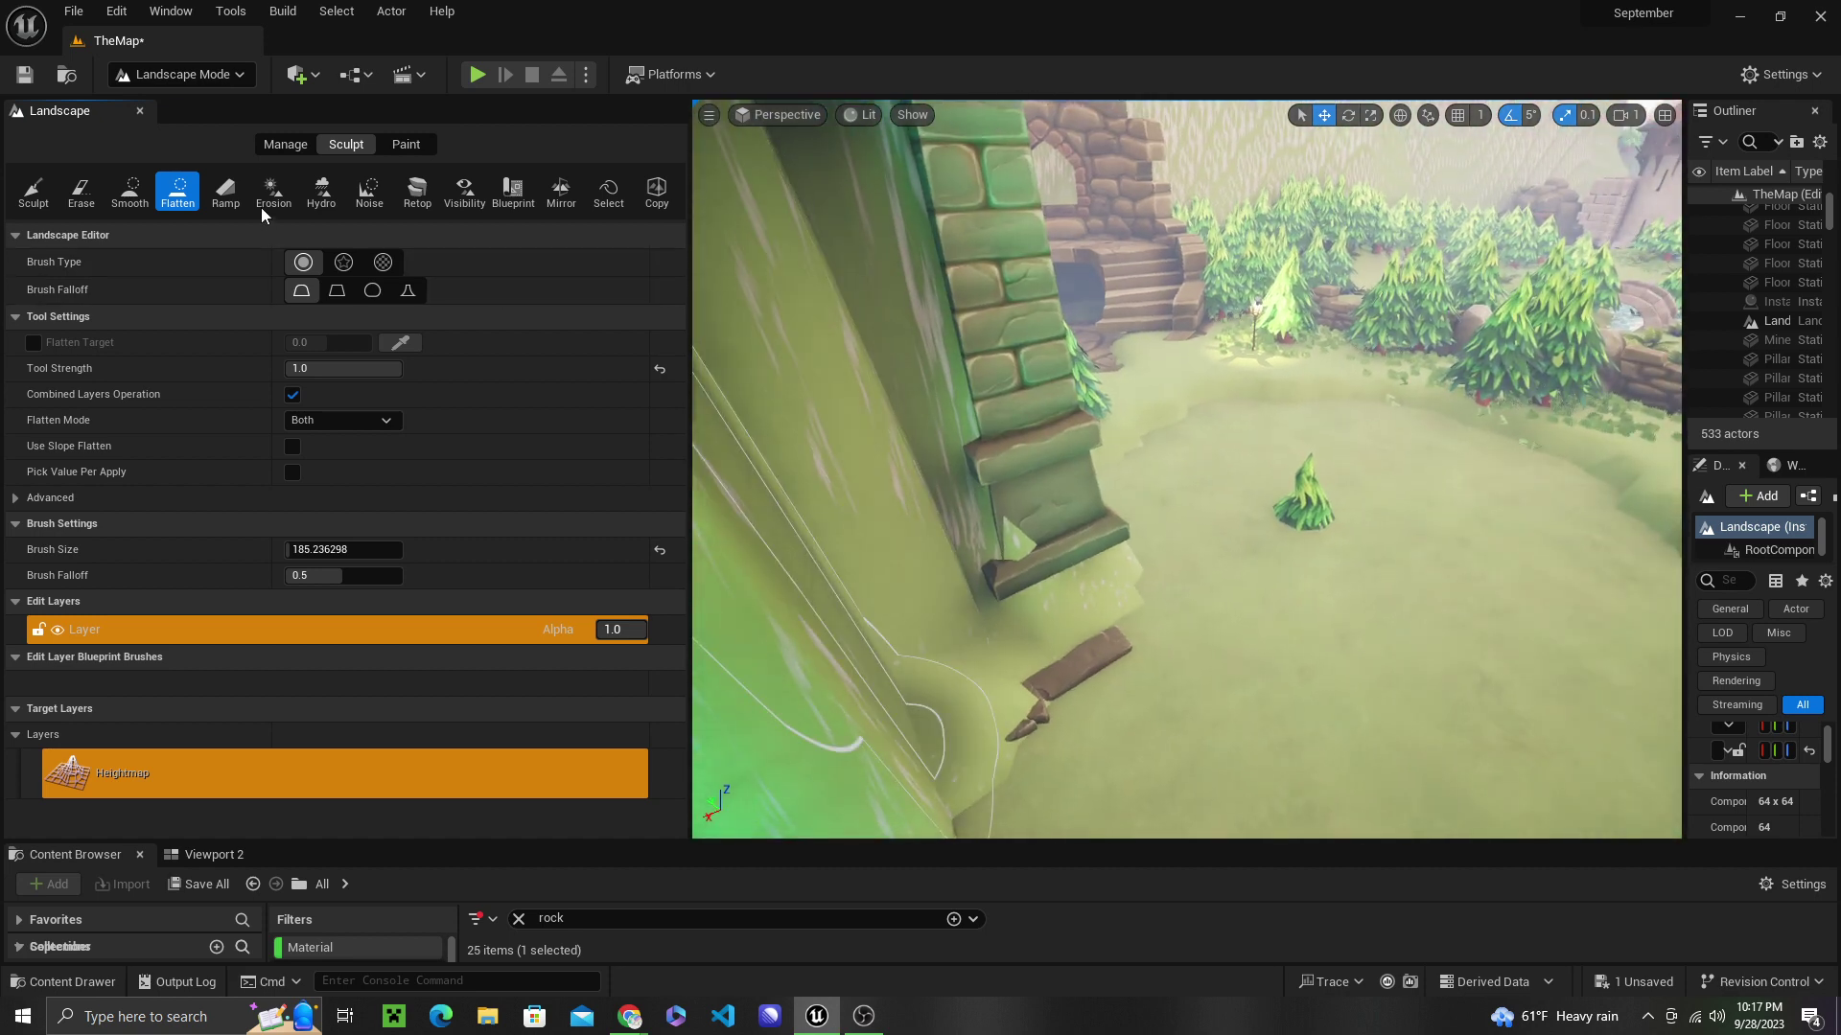
# Erase the small stray tree from the middle of the clearing in Foliage mode.
pyautogui.click(319, 192)
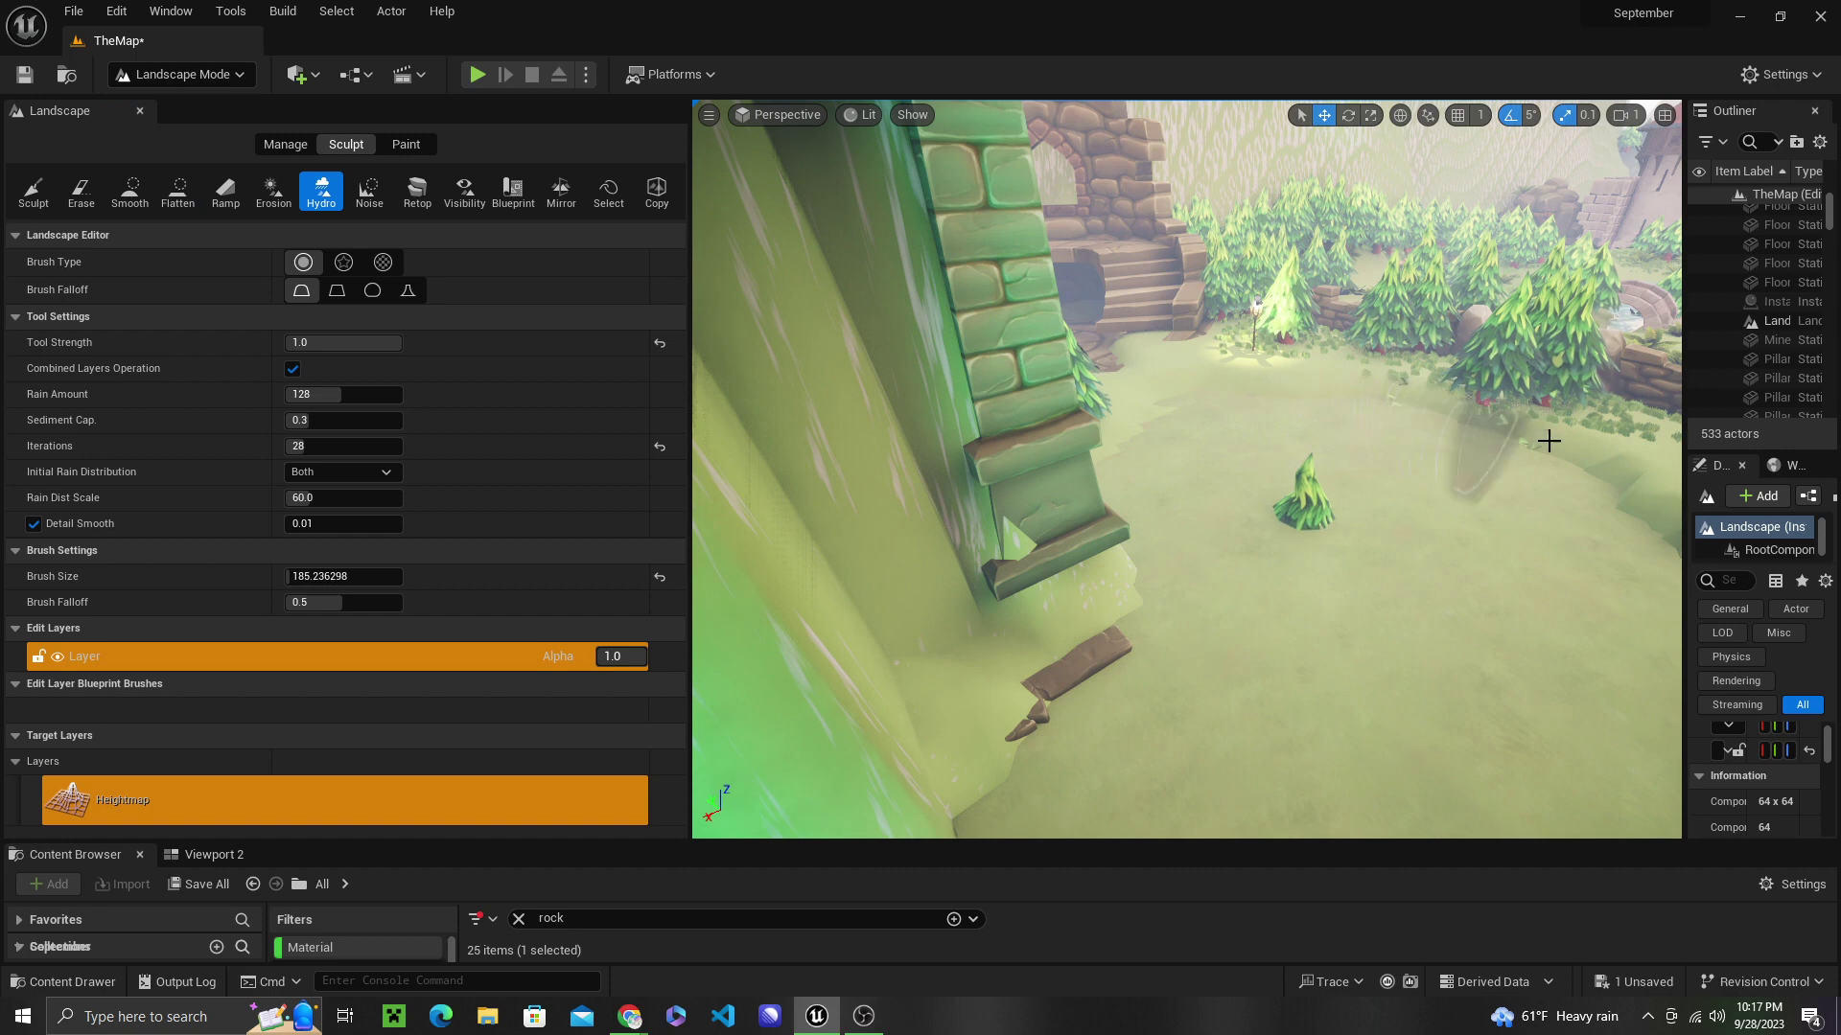
pyautogui.click(183, 74)
pyautogui.click(207, 139)
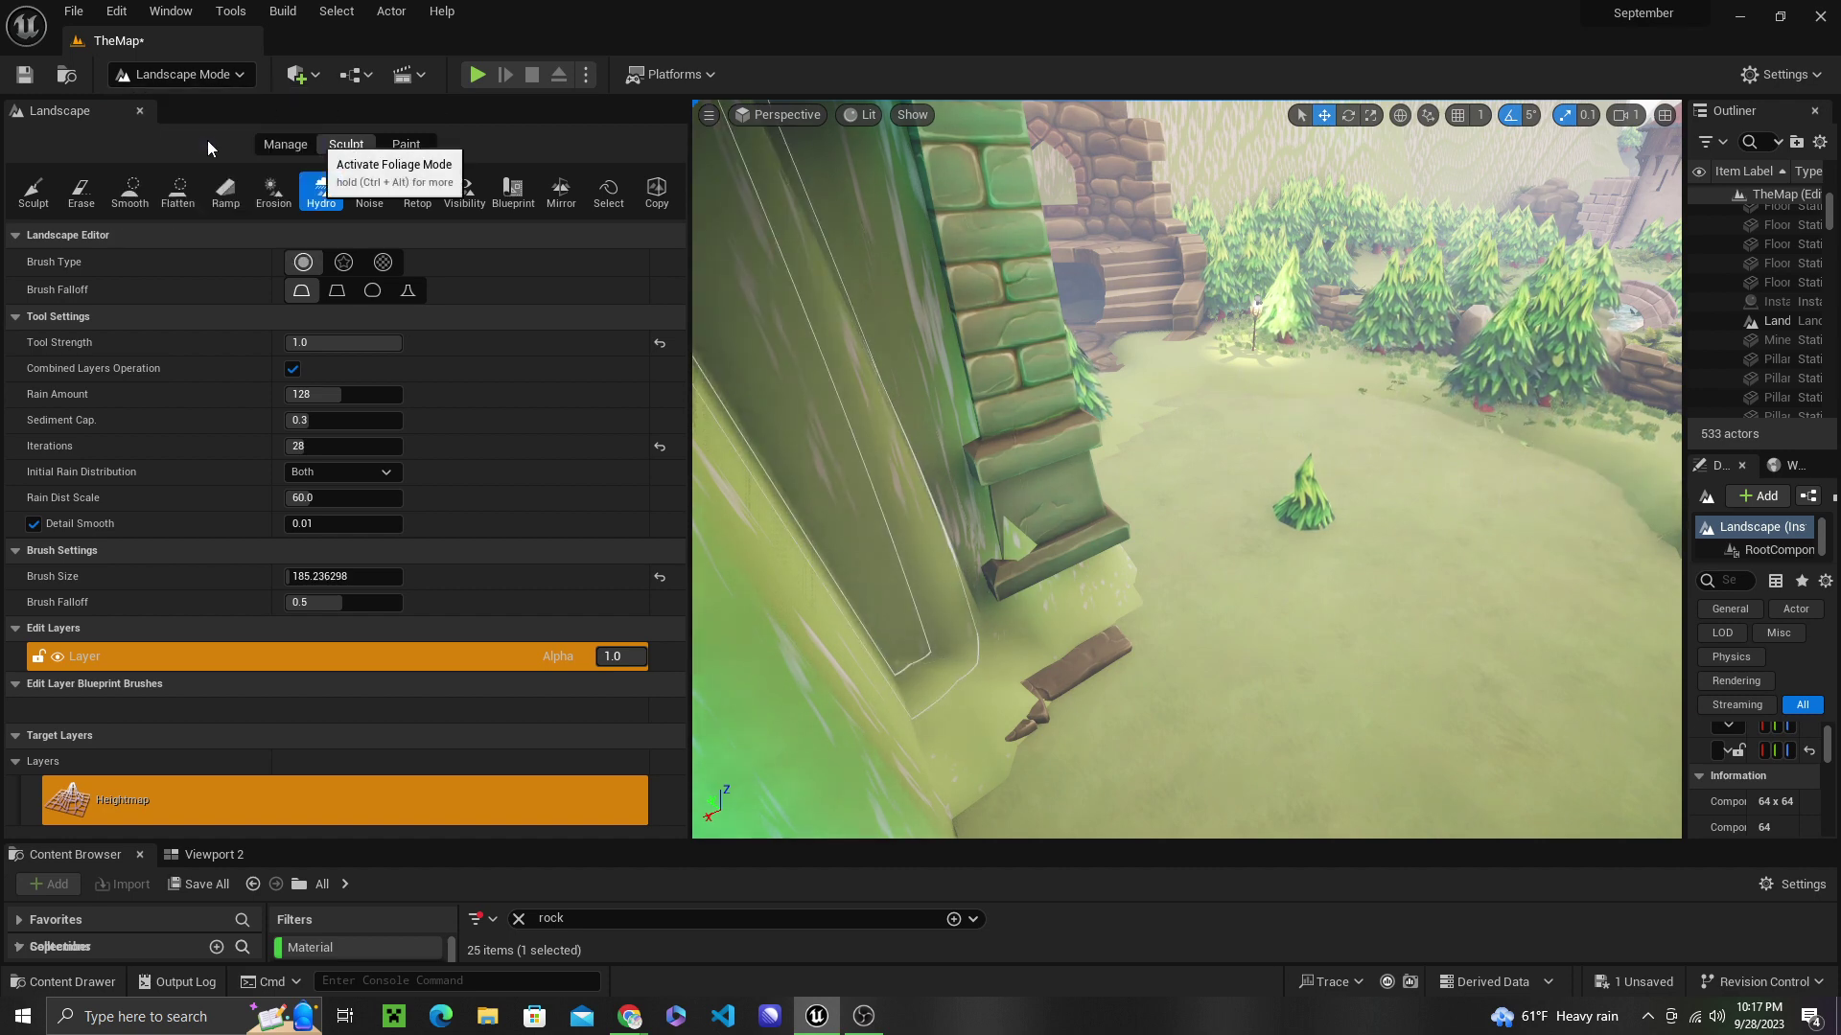
pyautogui.click(464, 161)
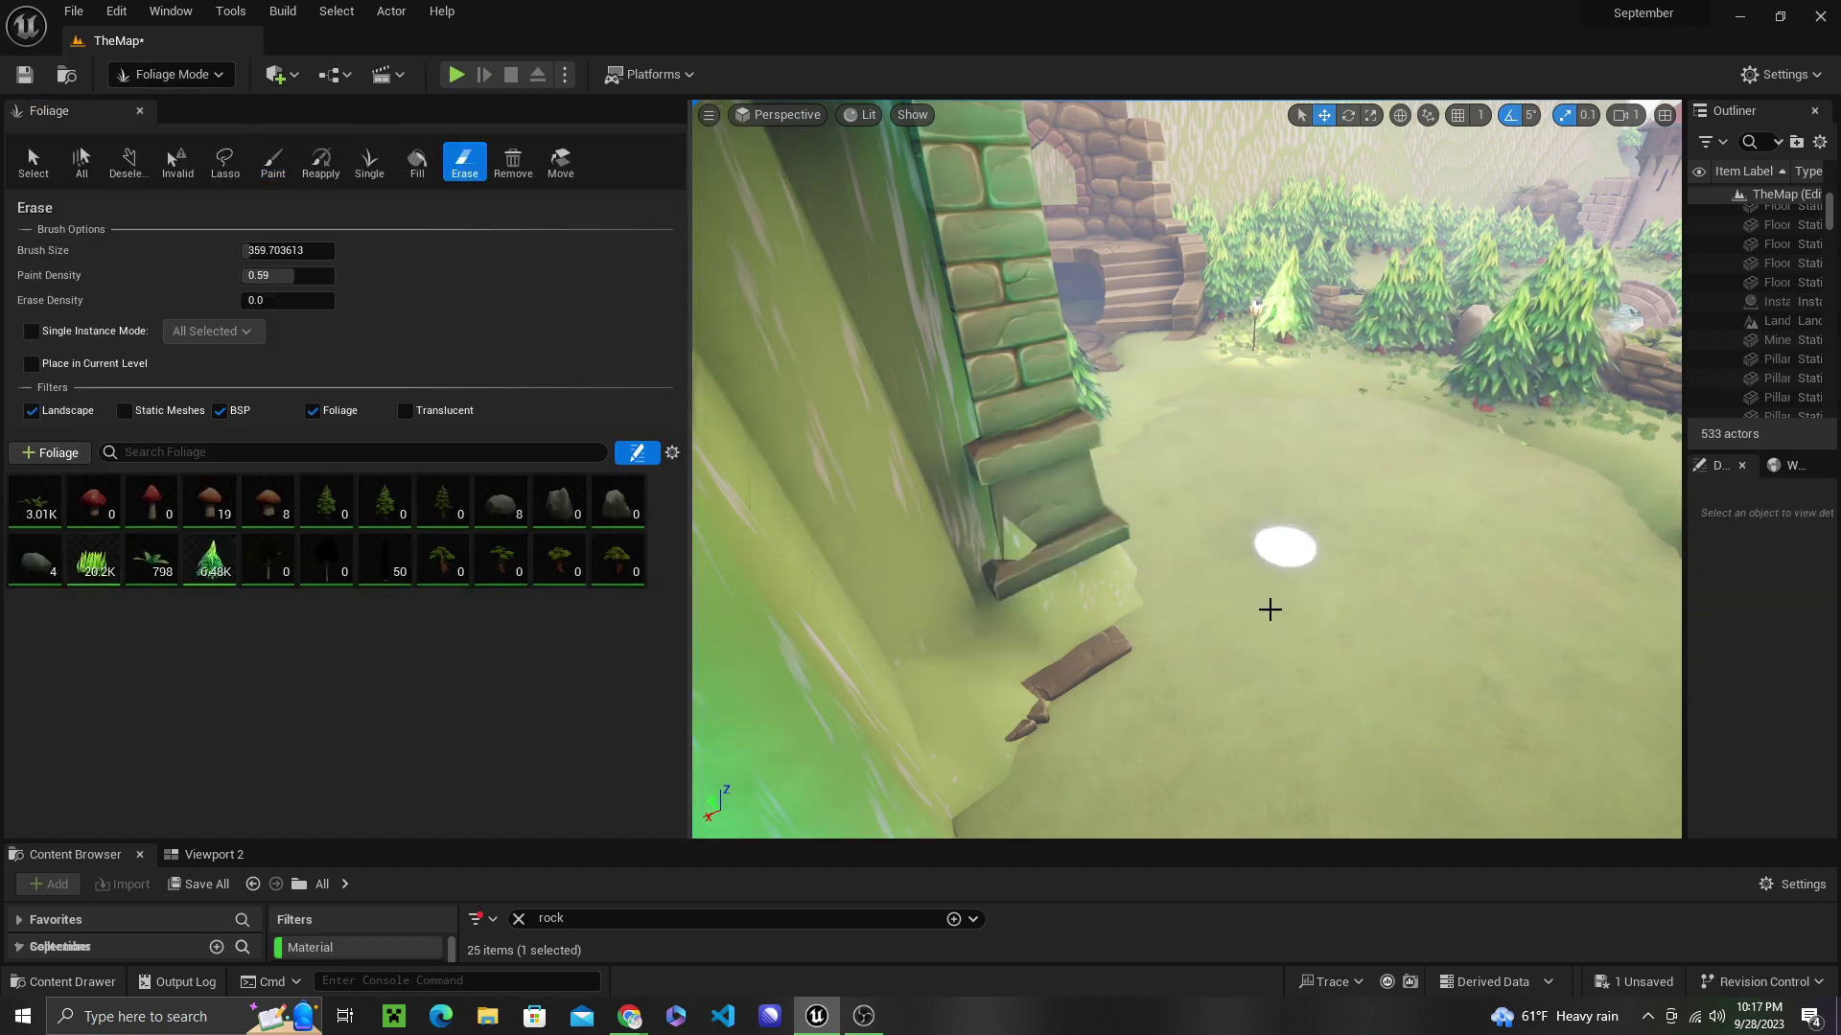
pyautogui.moveTo(1269, 608); pyautogui.dragTo(1150, 595, button='right')
pyautogui.press('w')
pyautogui.moveTo(1224, 481)
pyautogui.mouseDown()
pyautogui.moveTo(1228, 374)
pyautogui.moveTo(1163, 362)
pyautogui.moveTo(1016, 410)
pyautogui.moveTo(998, 437)
pyautogui.moveTo(872, 452)
pyautogui.moveTo(1323, 620)
pyautogui.moveTo(1304, 642)
pyautogui.mouseUp()
# Flatten the raised ground along the clearing's edge near the stone archway with the Landscape Flatten tool.
pyautogui.click(216, 74)
pyautogui.click(168, 127)
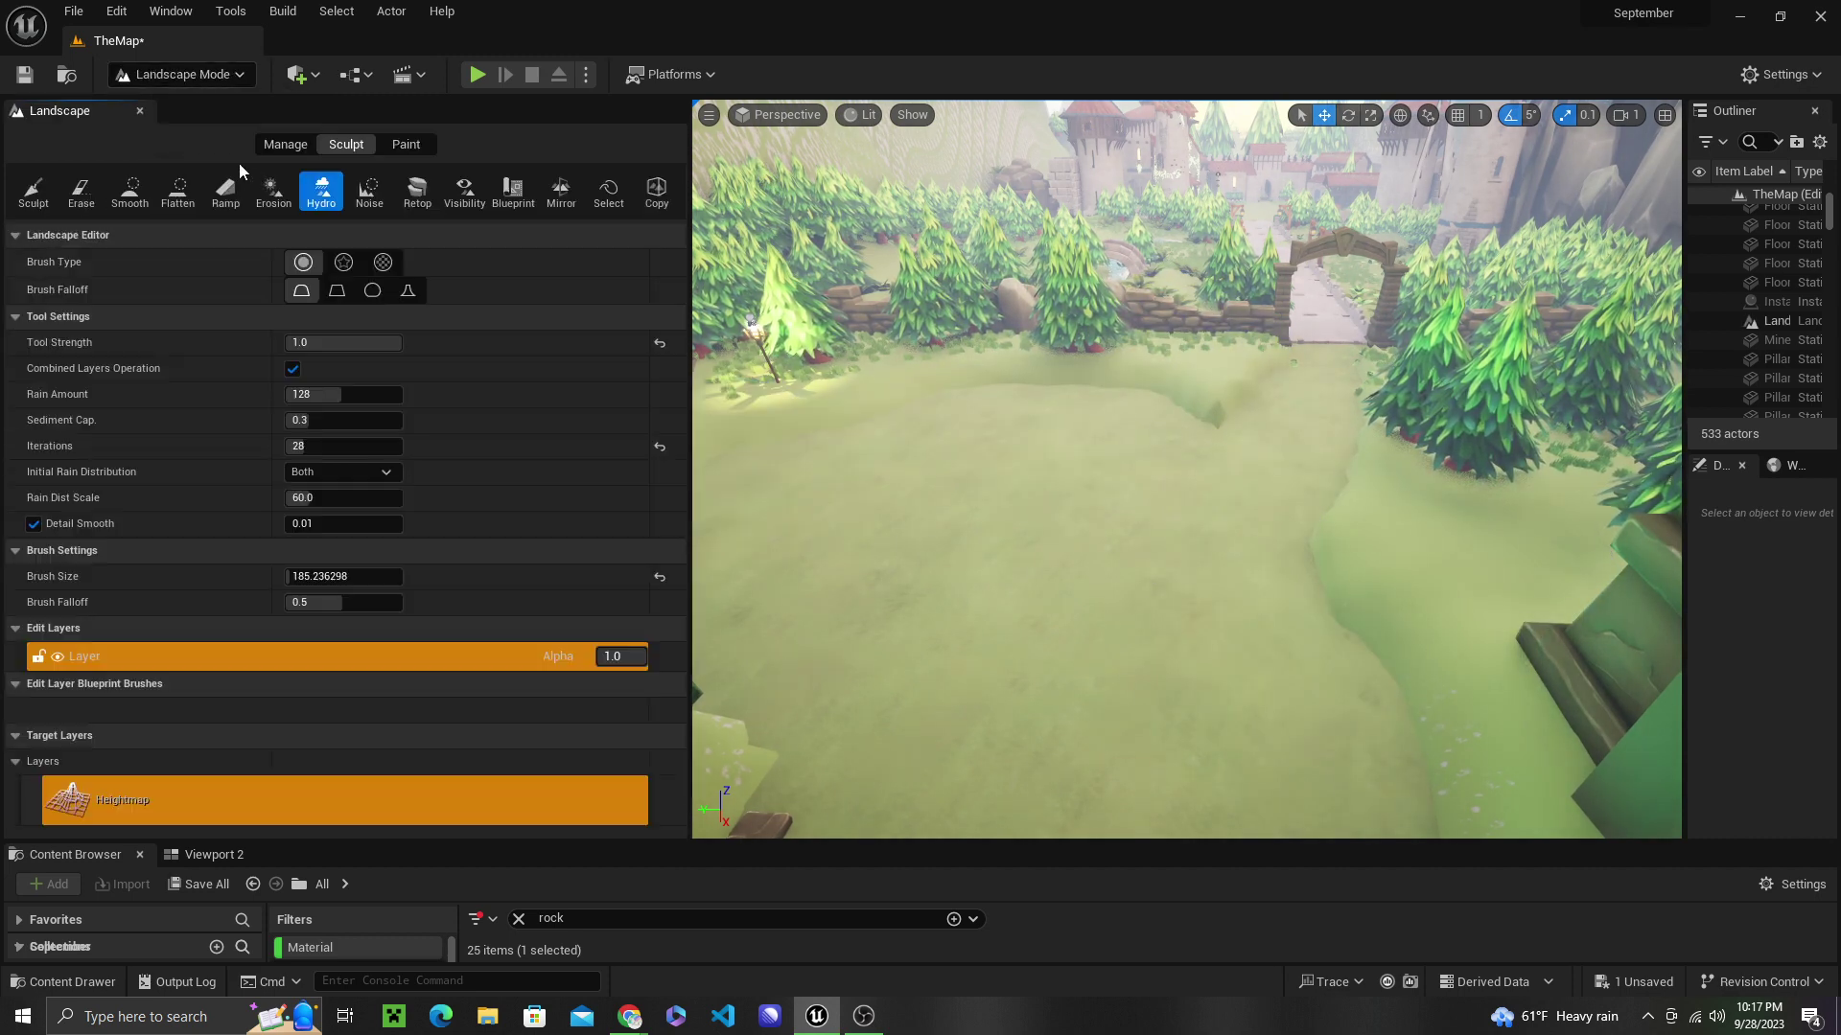
pyautogui.click(226, 191)
pyautogui.click(178, 192)
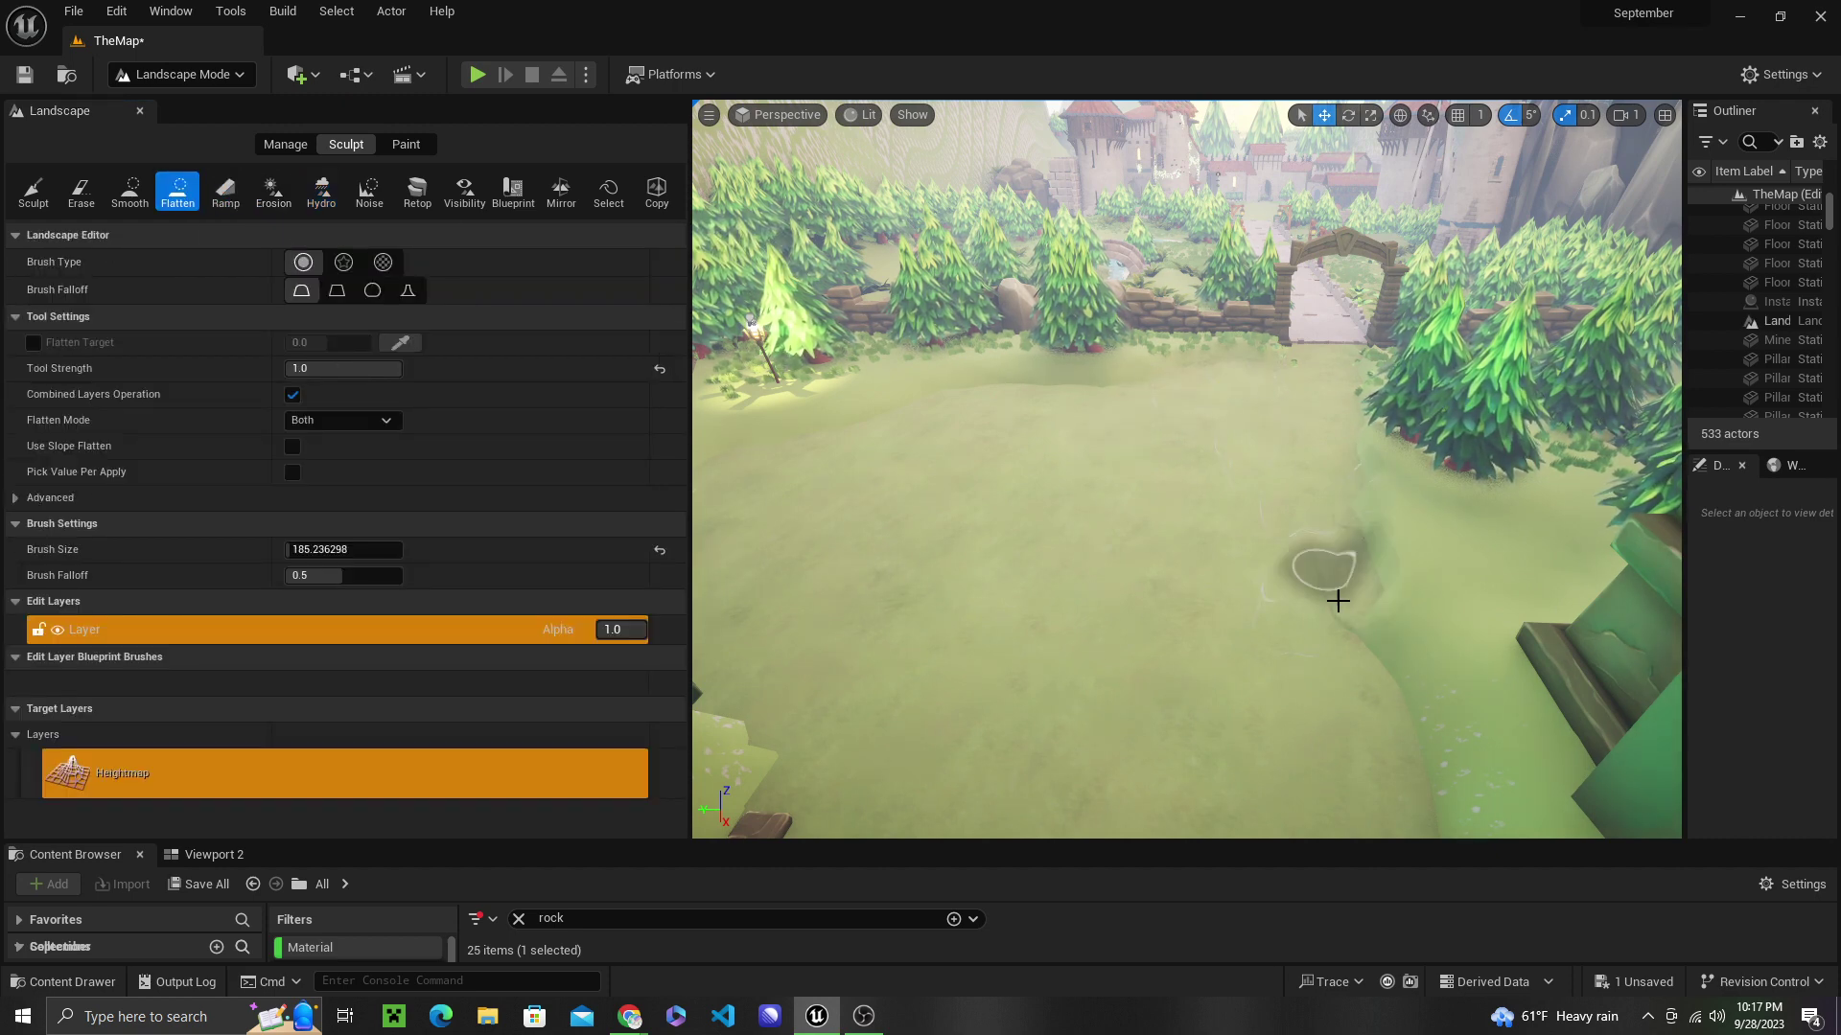
pyautogui.moveTo(1335, 601)
pyautogui.mouseDown()
pyautogui.moveTo(1389, 691)
pyautogui.moveTo(1327, 509)
pyautogui.mouseUp()
# Flatten the mound in front of the round stone steps at the ruined brick tower.
pyautogui.moveTo(1263, 510)
pyautogui.mouseDown(button='right')
pyautogui.moveTo(1294, 499)
pyautogui.moveTo(1263, 510)
pyautogui.mouseUp(button='right')
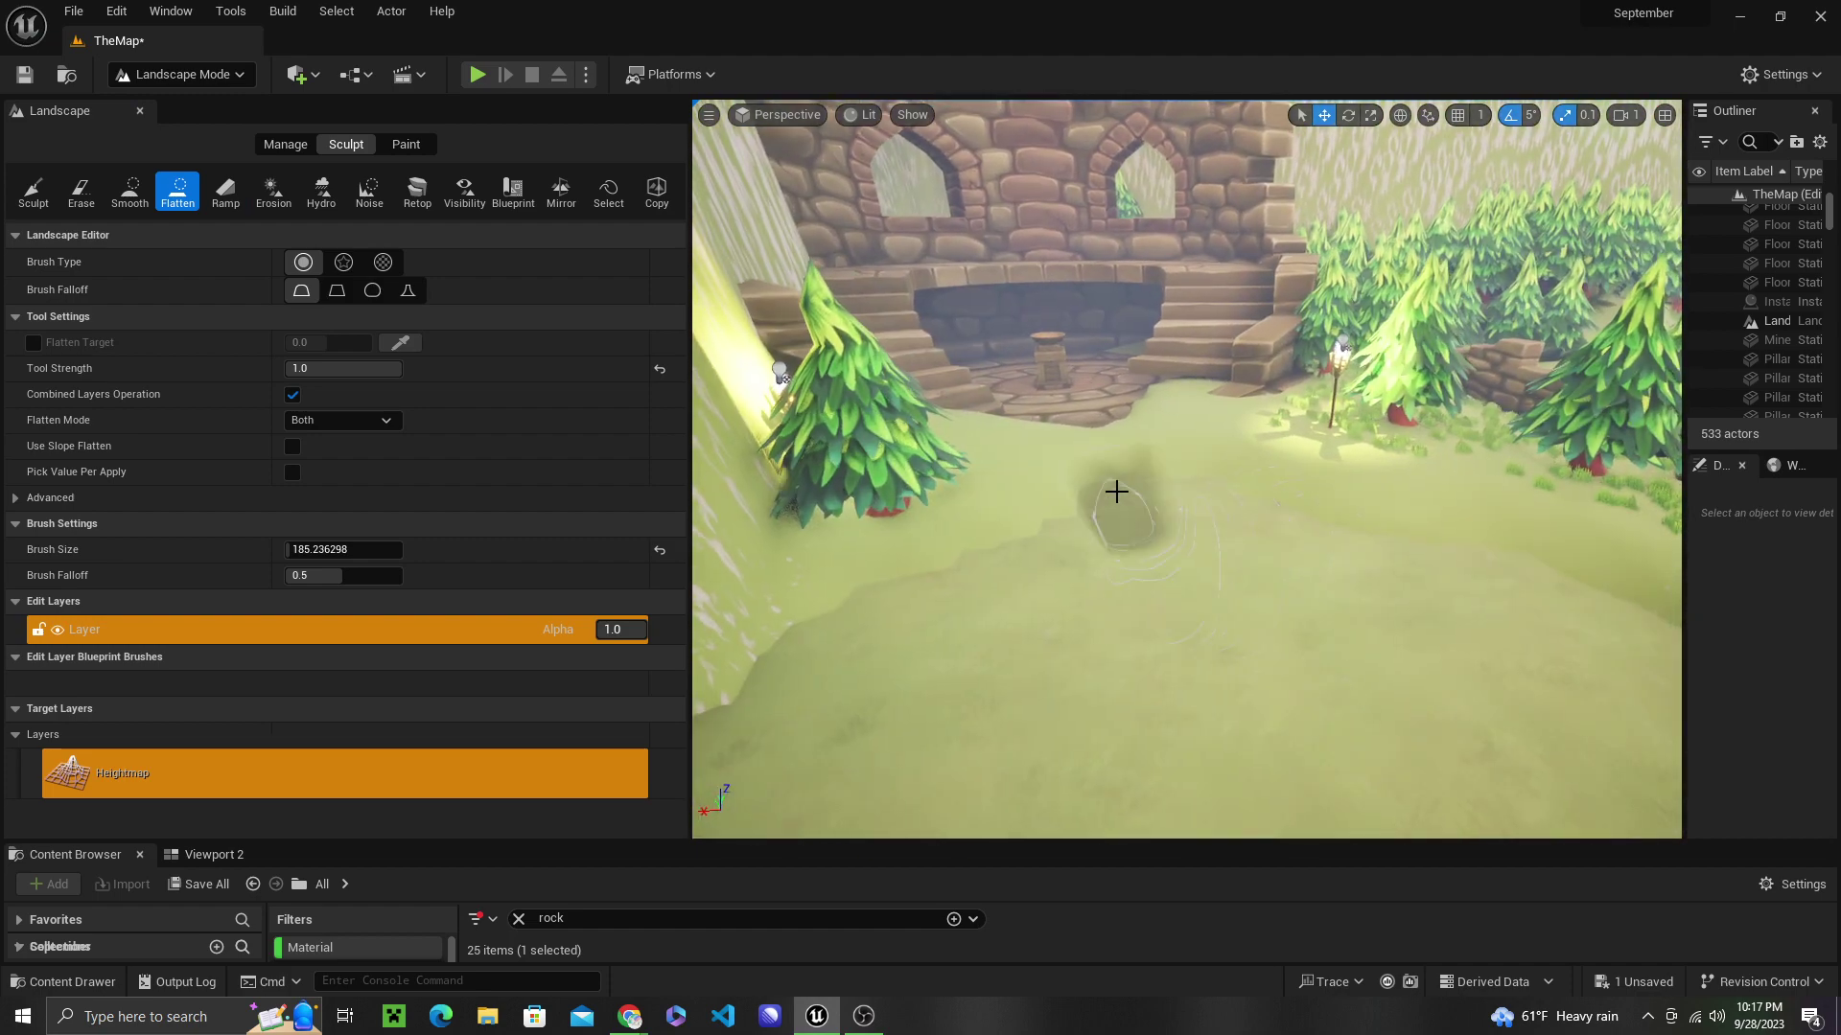
pyautogui.moveTo(1113, 489); pyautogui.dragTo(1073, 400)
pyautogui.moveTo(1159, 489); pyautogui.dragTo(1193, 391)
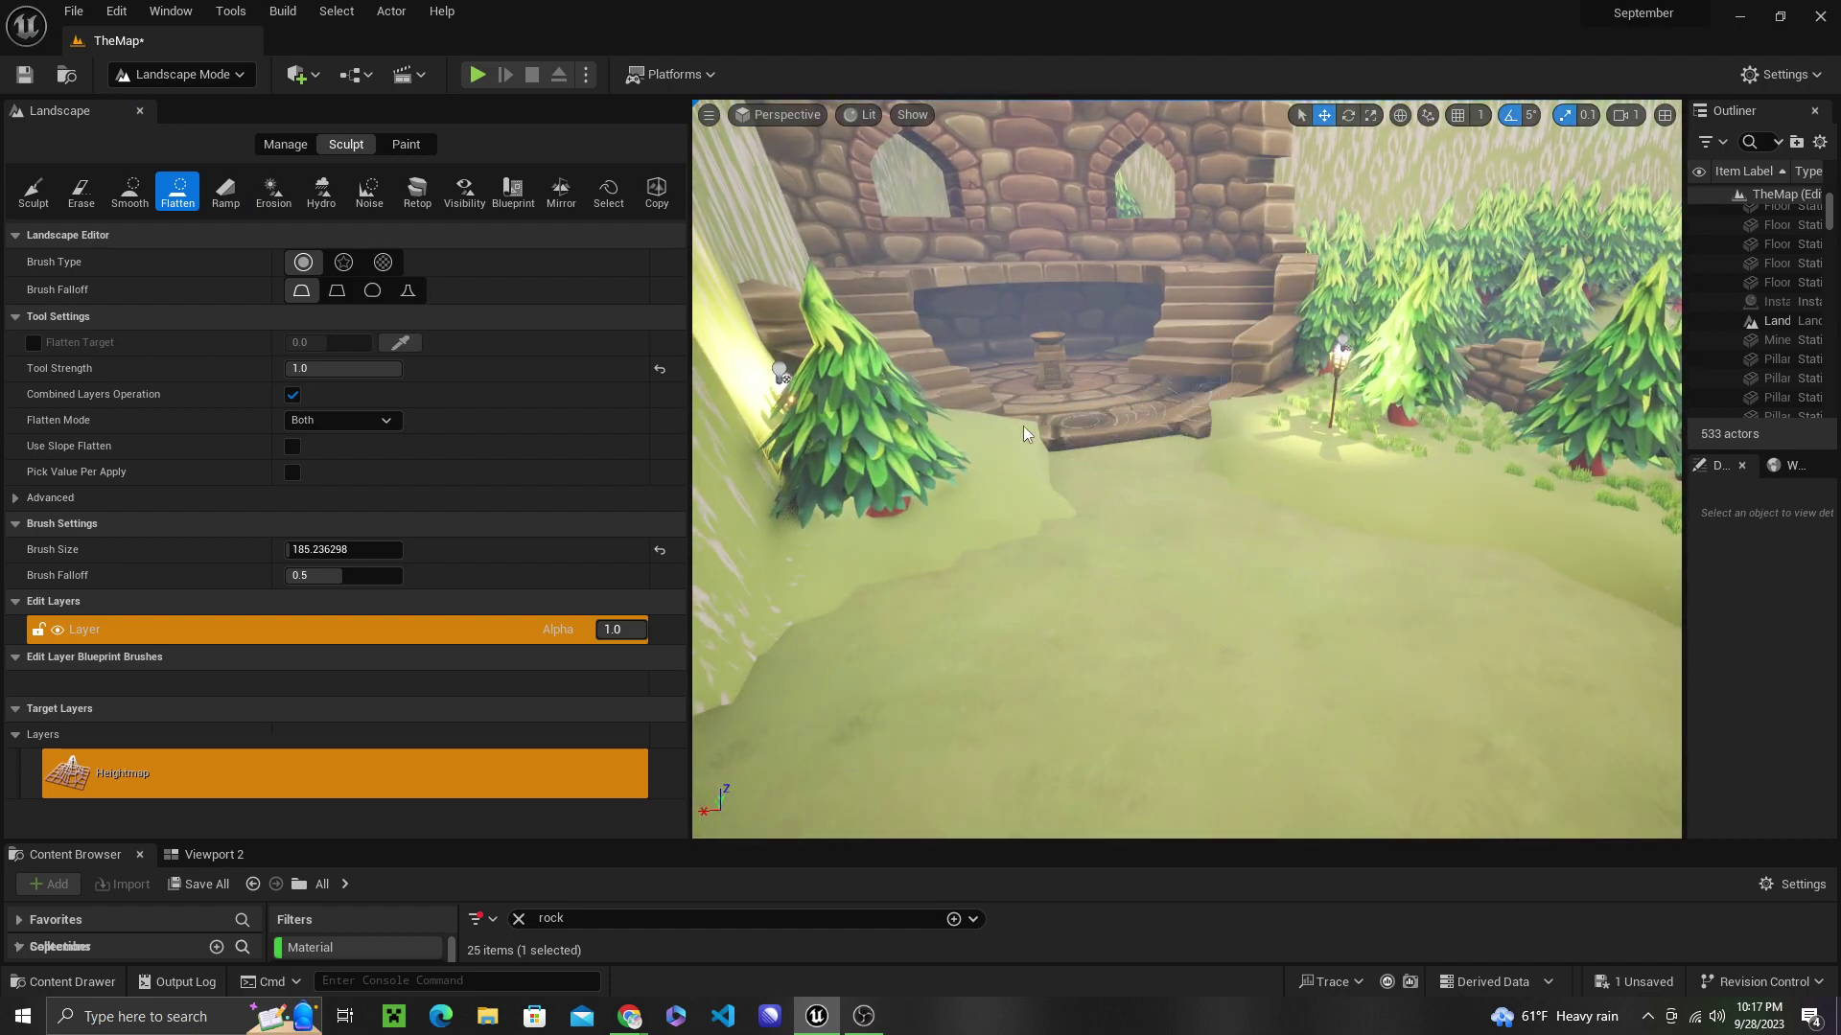
# Flatten the grassy ground from the wooden lantern posts to the stone bridge at tool strength 1.0.
pyautogui.moveTo(990, 572)
pyautogui.mouseDown(button='right')
pyautogui.moveTo(1285, 551)
pyautogui.moveTo(1236, 527)
pyautogui.moveTo(986, 567)
pyautogui.mouseUp(button='right')
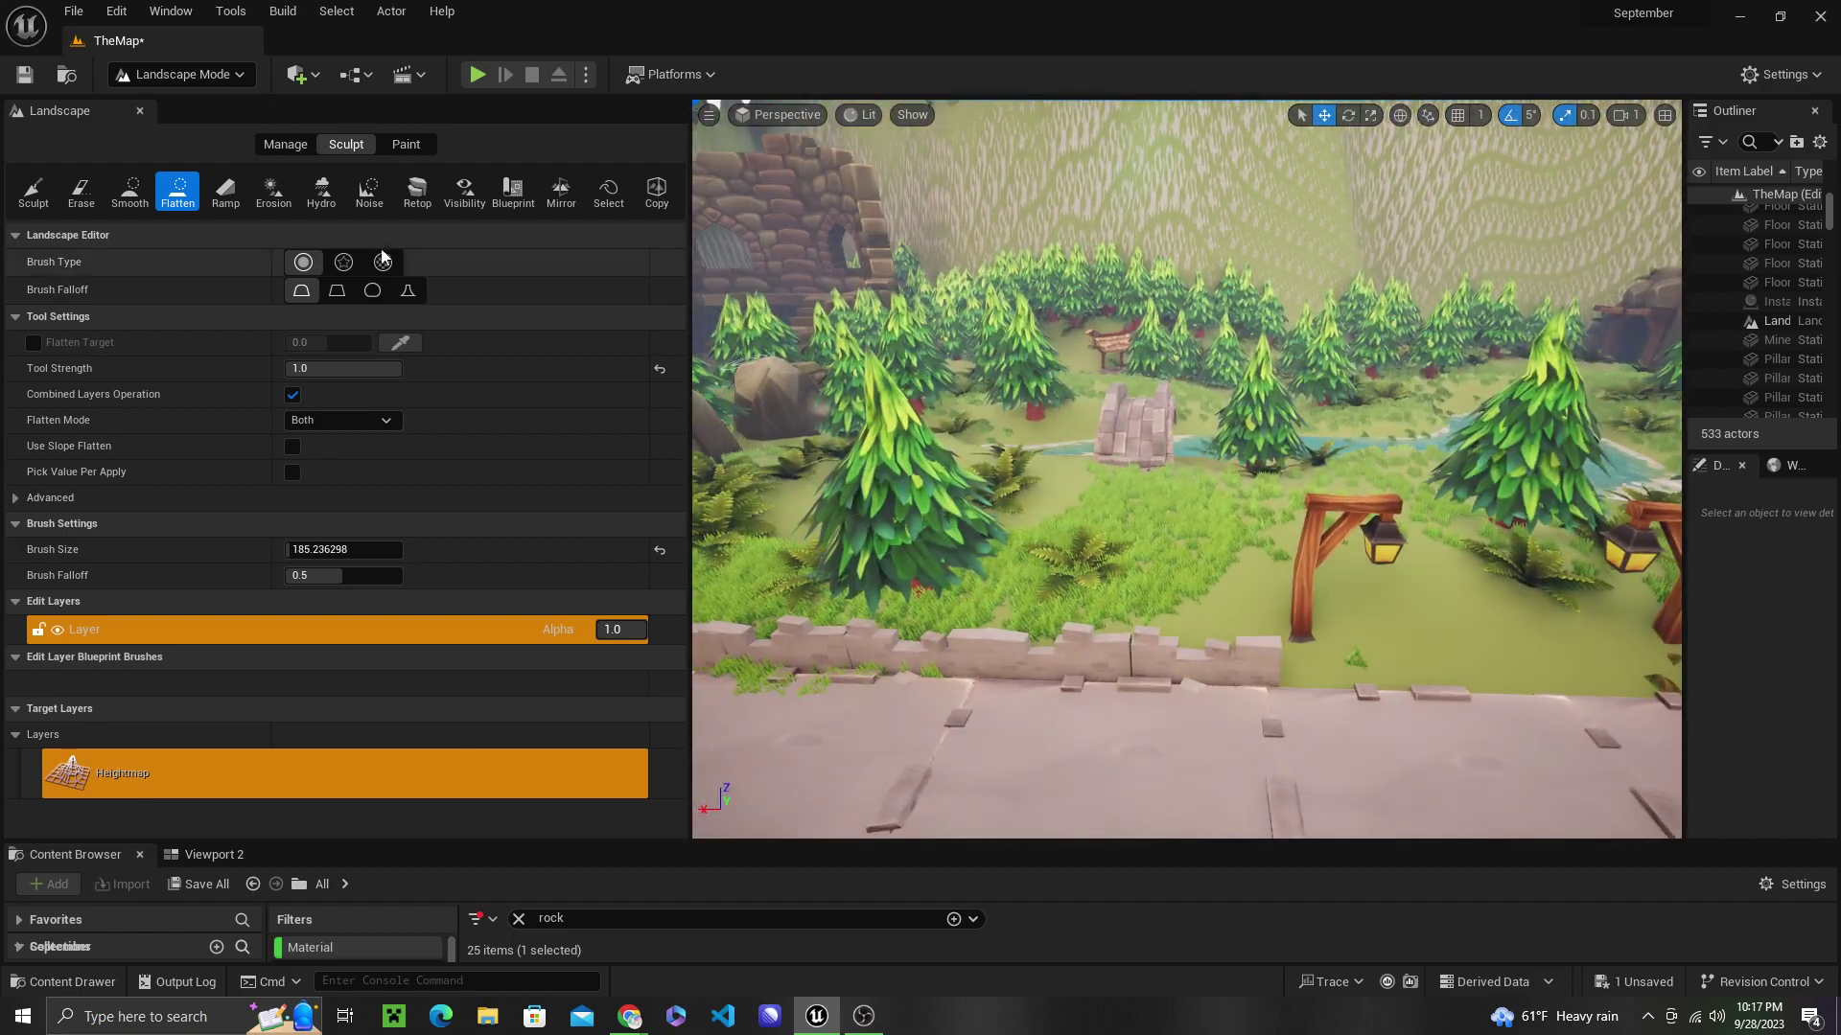
pyautogui.click(322, 189)
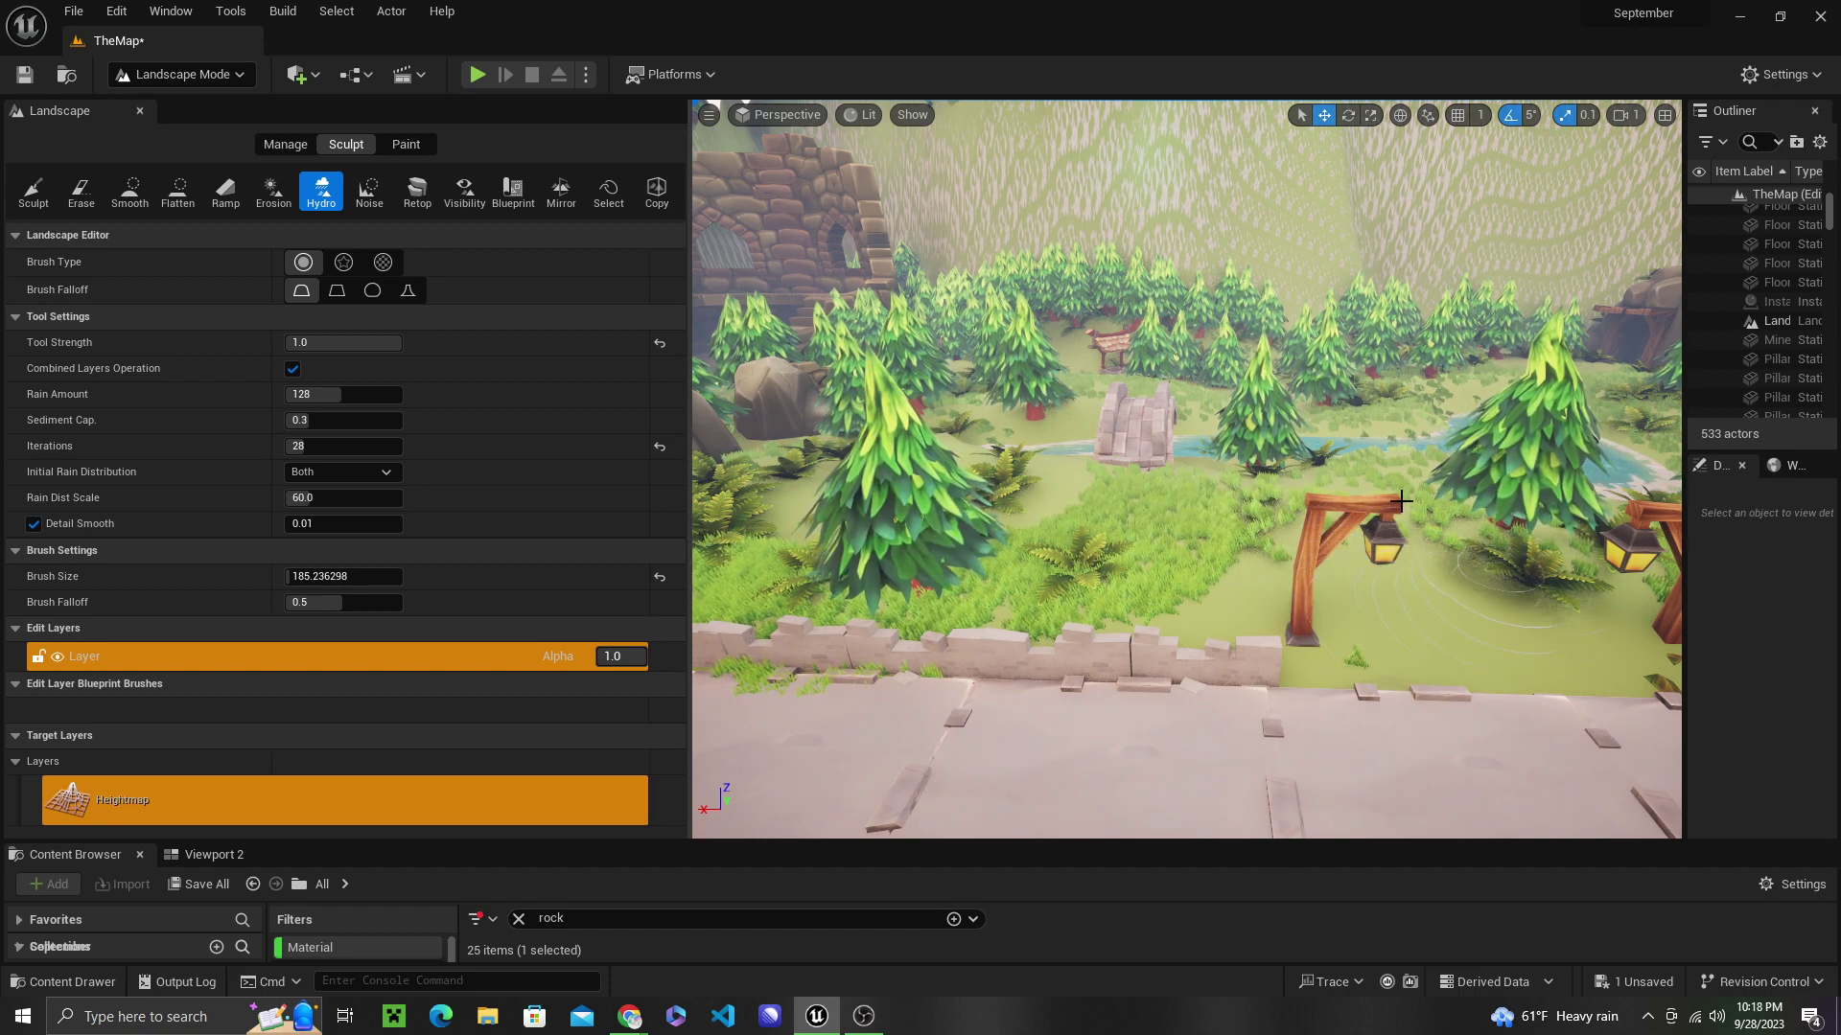
pyautogui.click(177, 192)
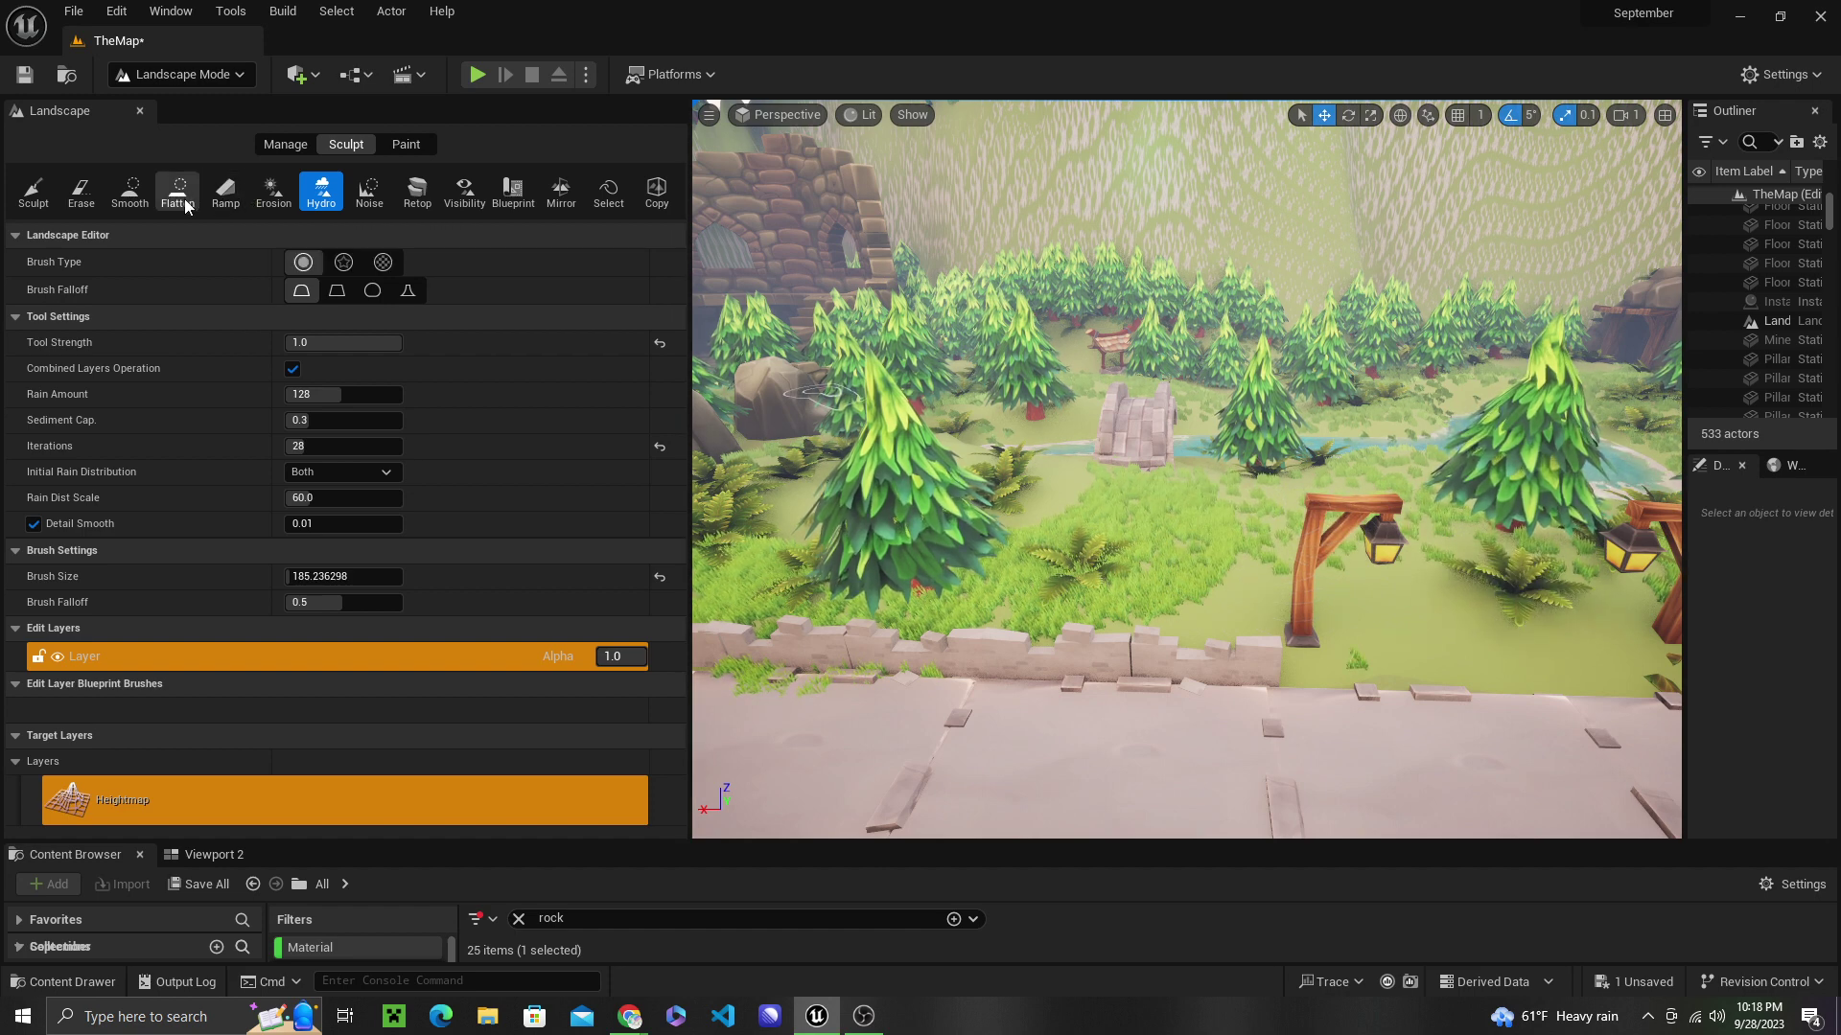
pyautogui.moveTo(1405, 649)
pyautogui.mouseDown()
pyautogui.moveTo(1361, 575)
pyautogui.moveTo(1284, 541)
pyautogui.moveTo(1158, 529)
pyautogui.mouseUp()
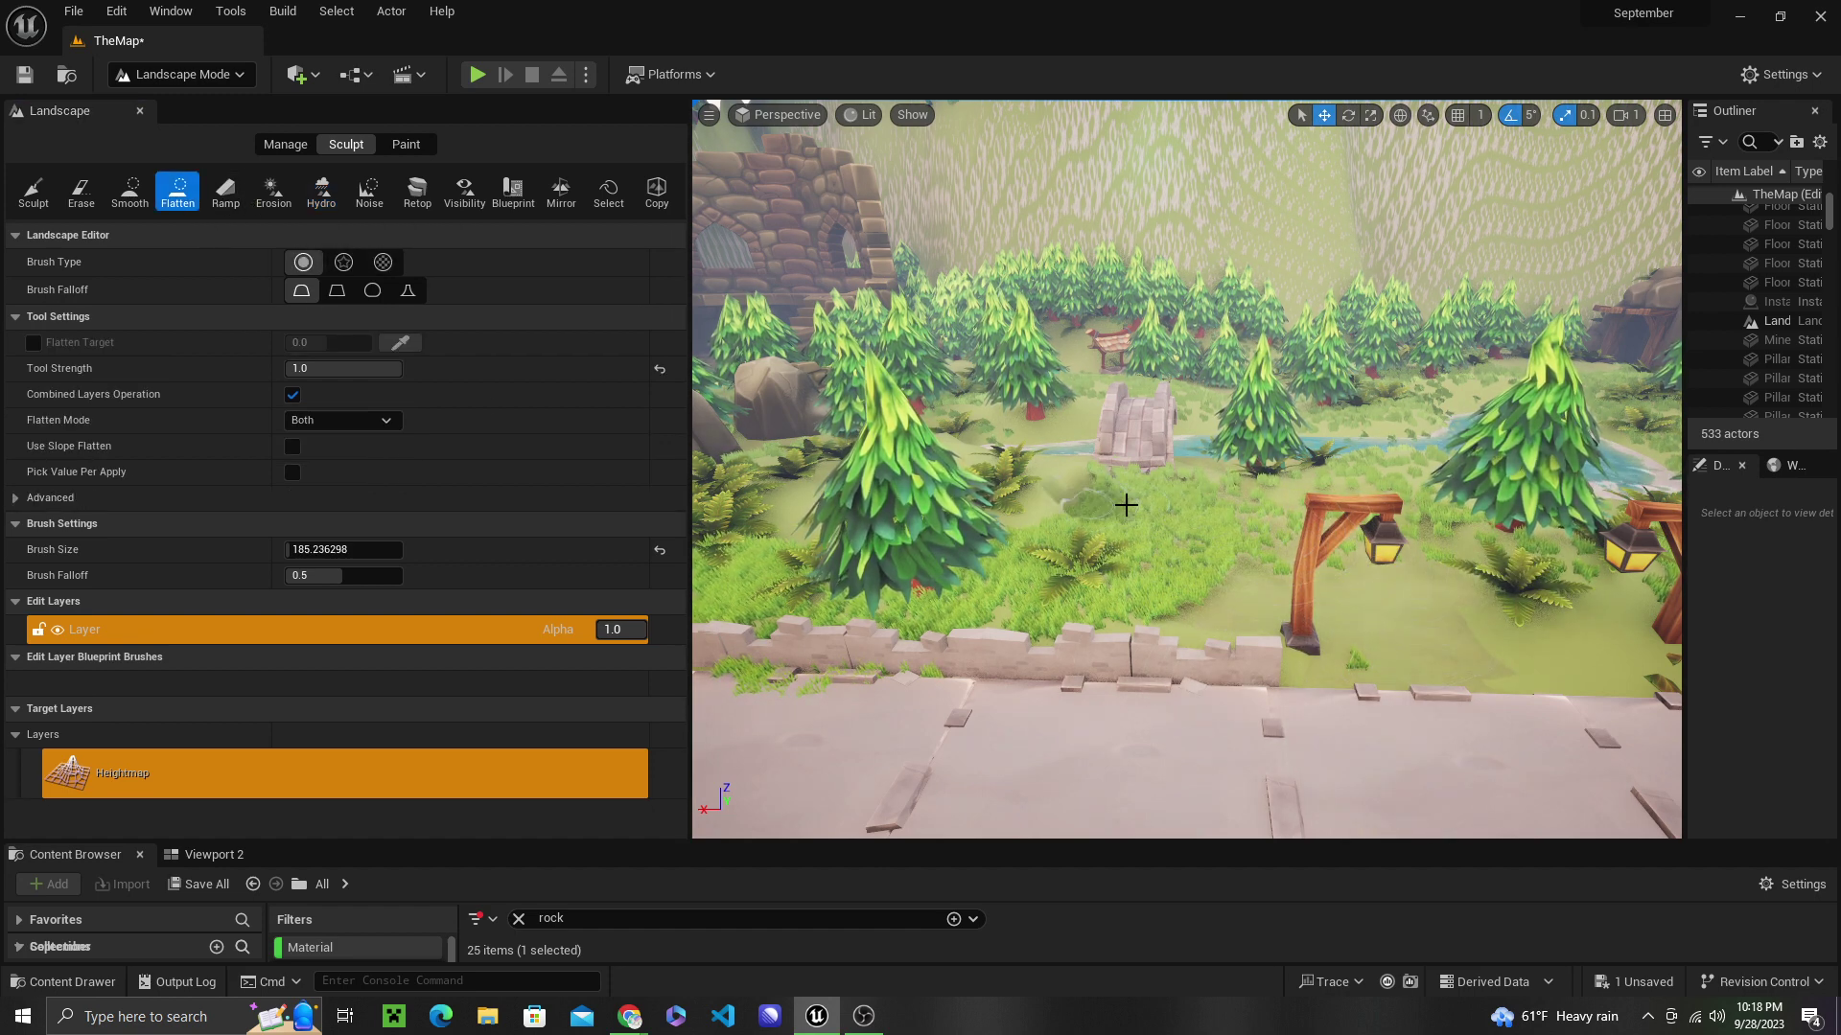
pyautogui.moveTo(1434, 551)
pyautogui.mouseDown()
pyautogui.moveTo(1438, 649)
pyautogui.moveTo(1387, 494)
pyautogui.mouseUp()
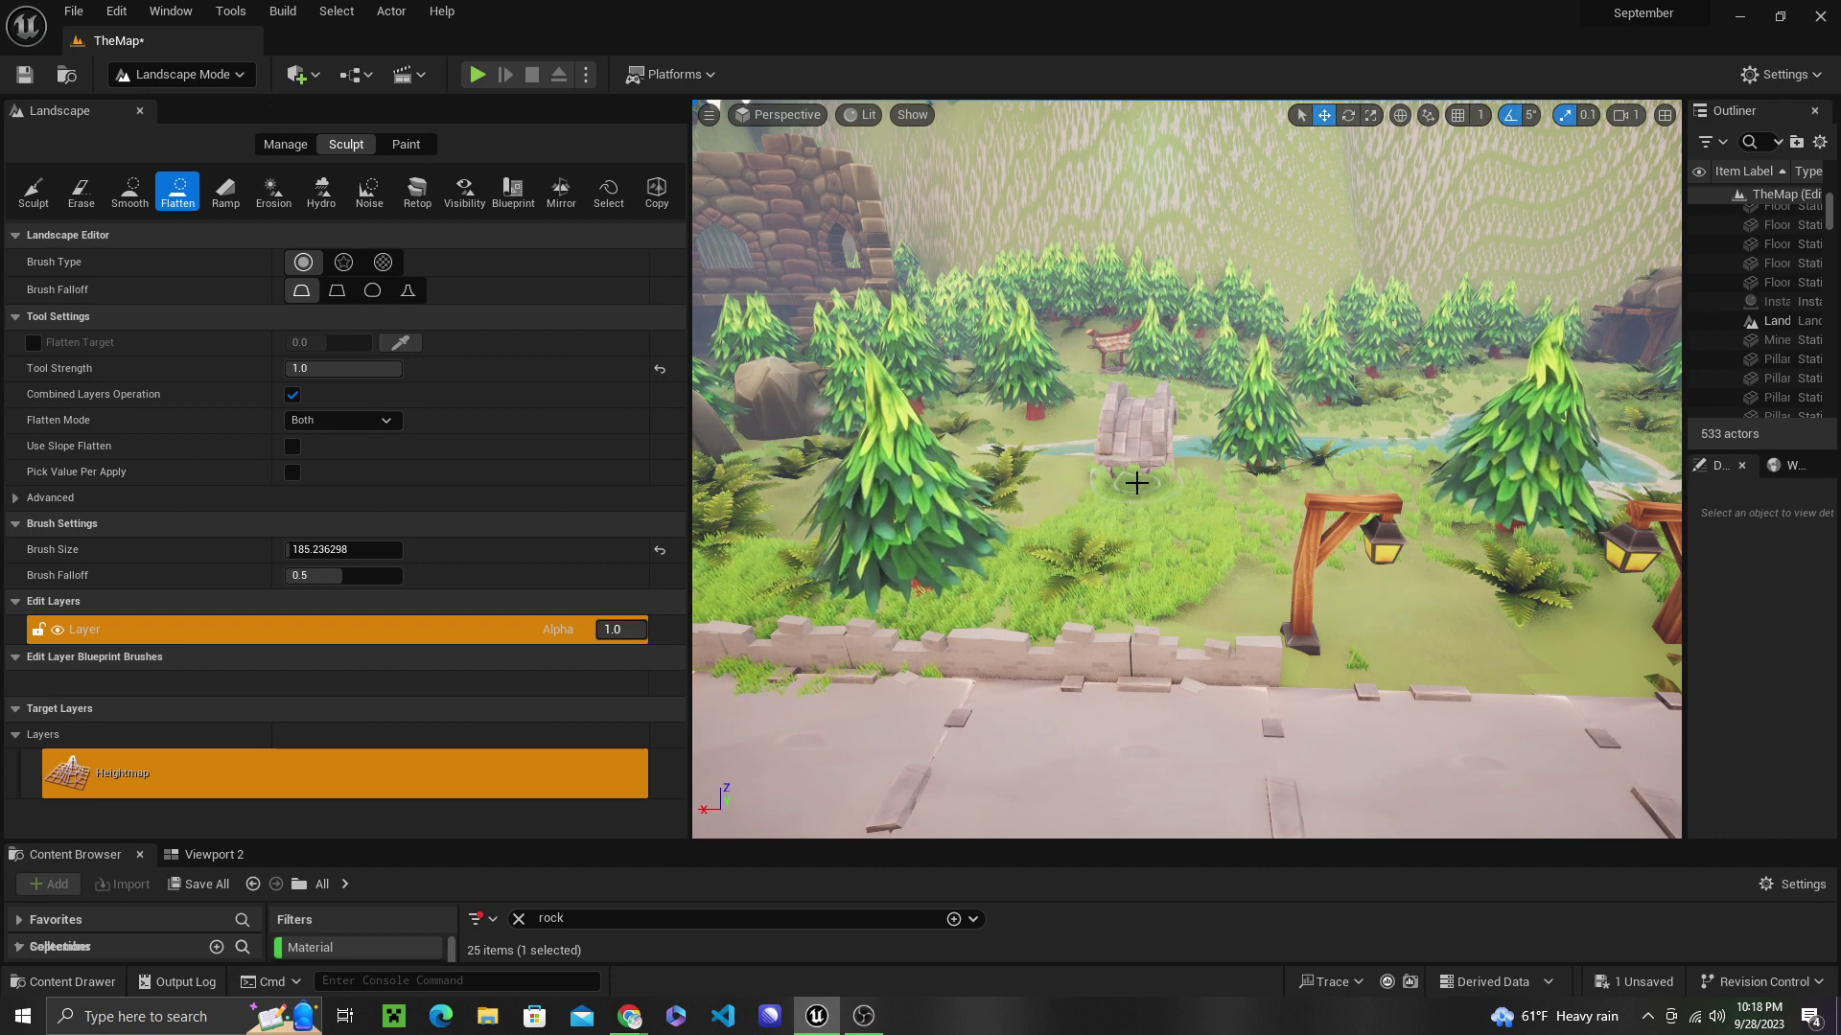
pyautogui.moveTo(1136, 483); pyautogui.dragTo(1169, 381)
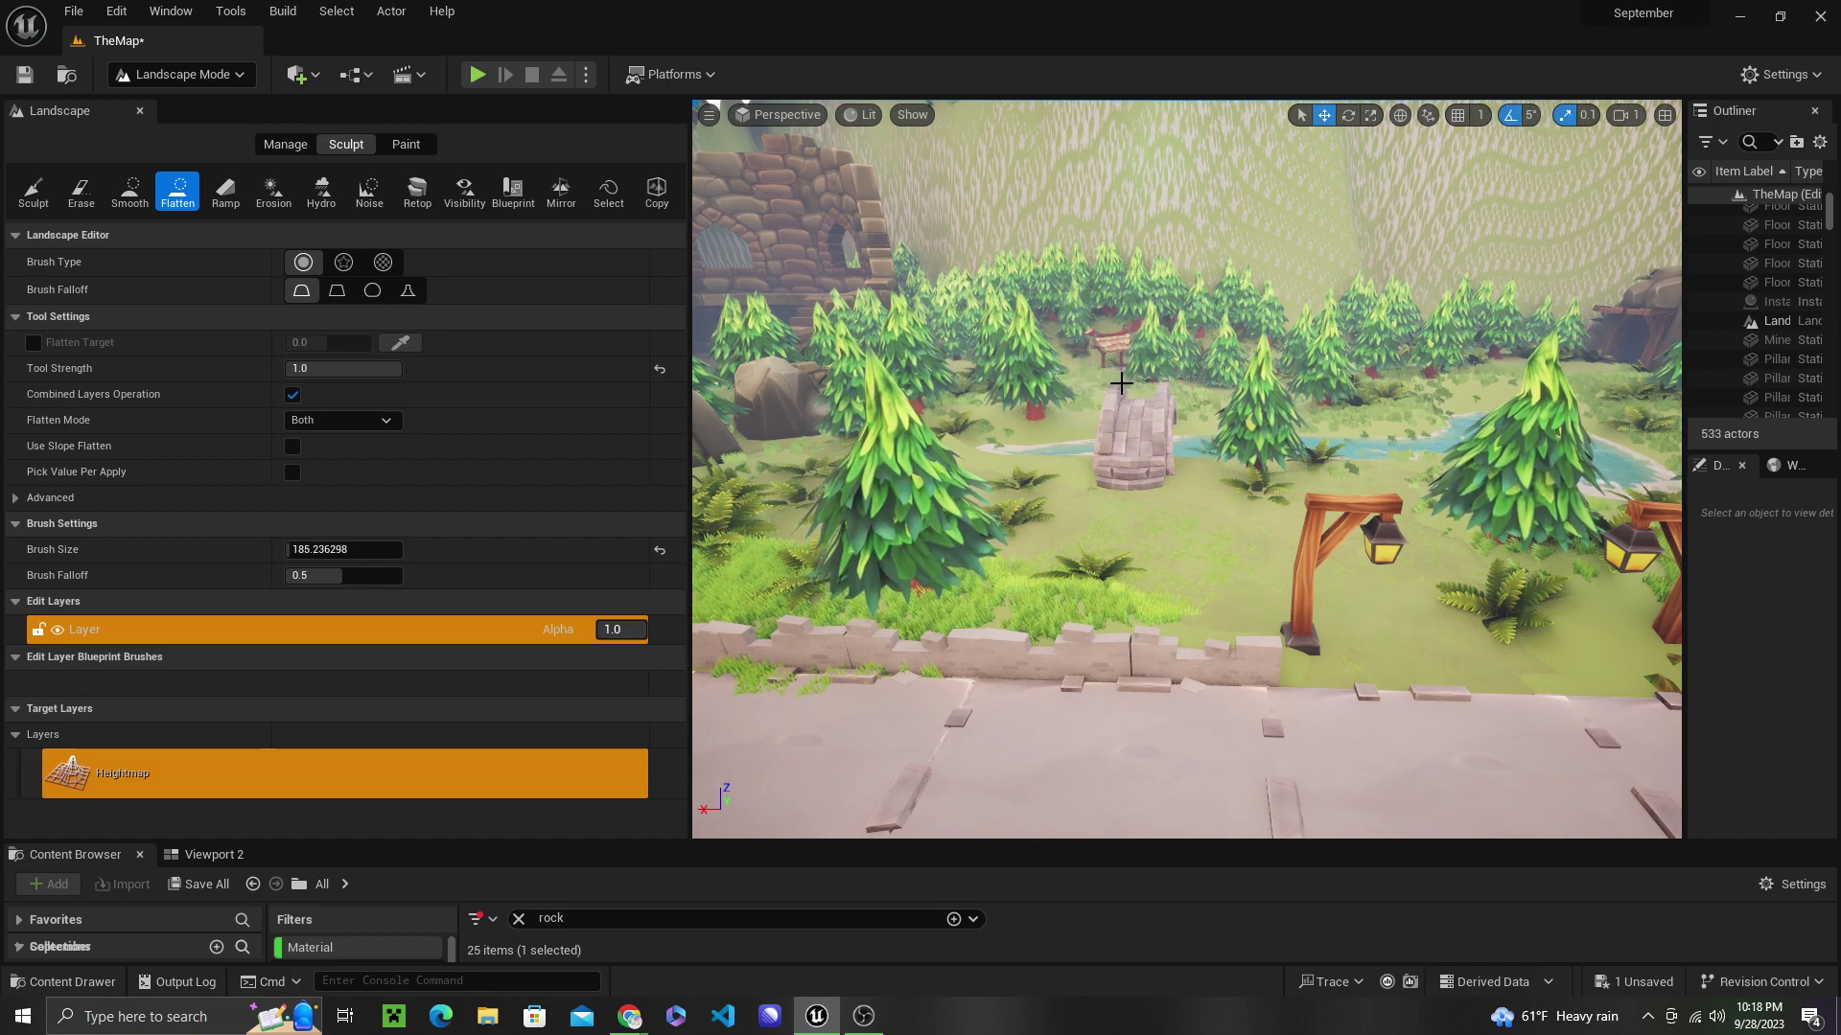
# Flatten the ground beyond the stone bridge, around the bridge's far end and towards the well.
pyautogui.press('w')
pyautogui.moveTo(1122, 384); pyautogui.dragTo(1150, 413, button='right')
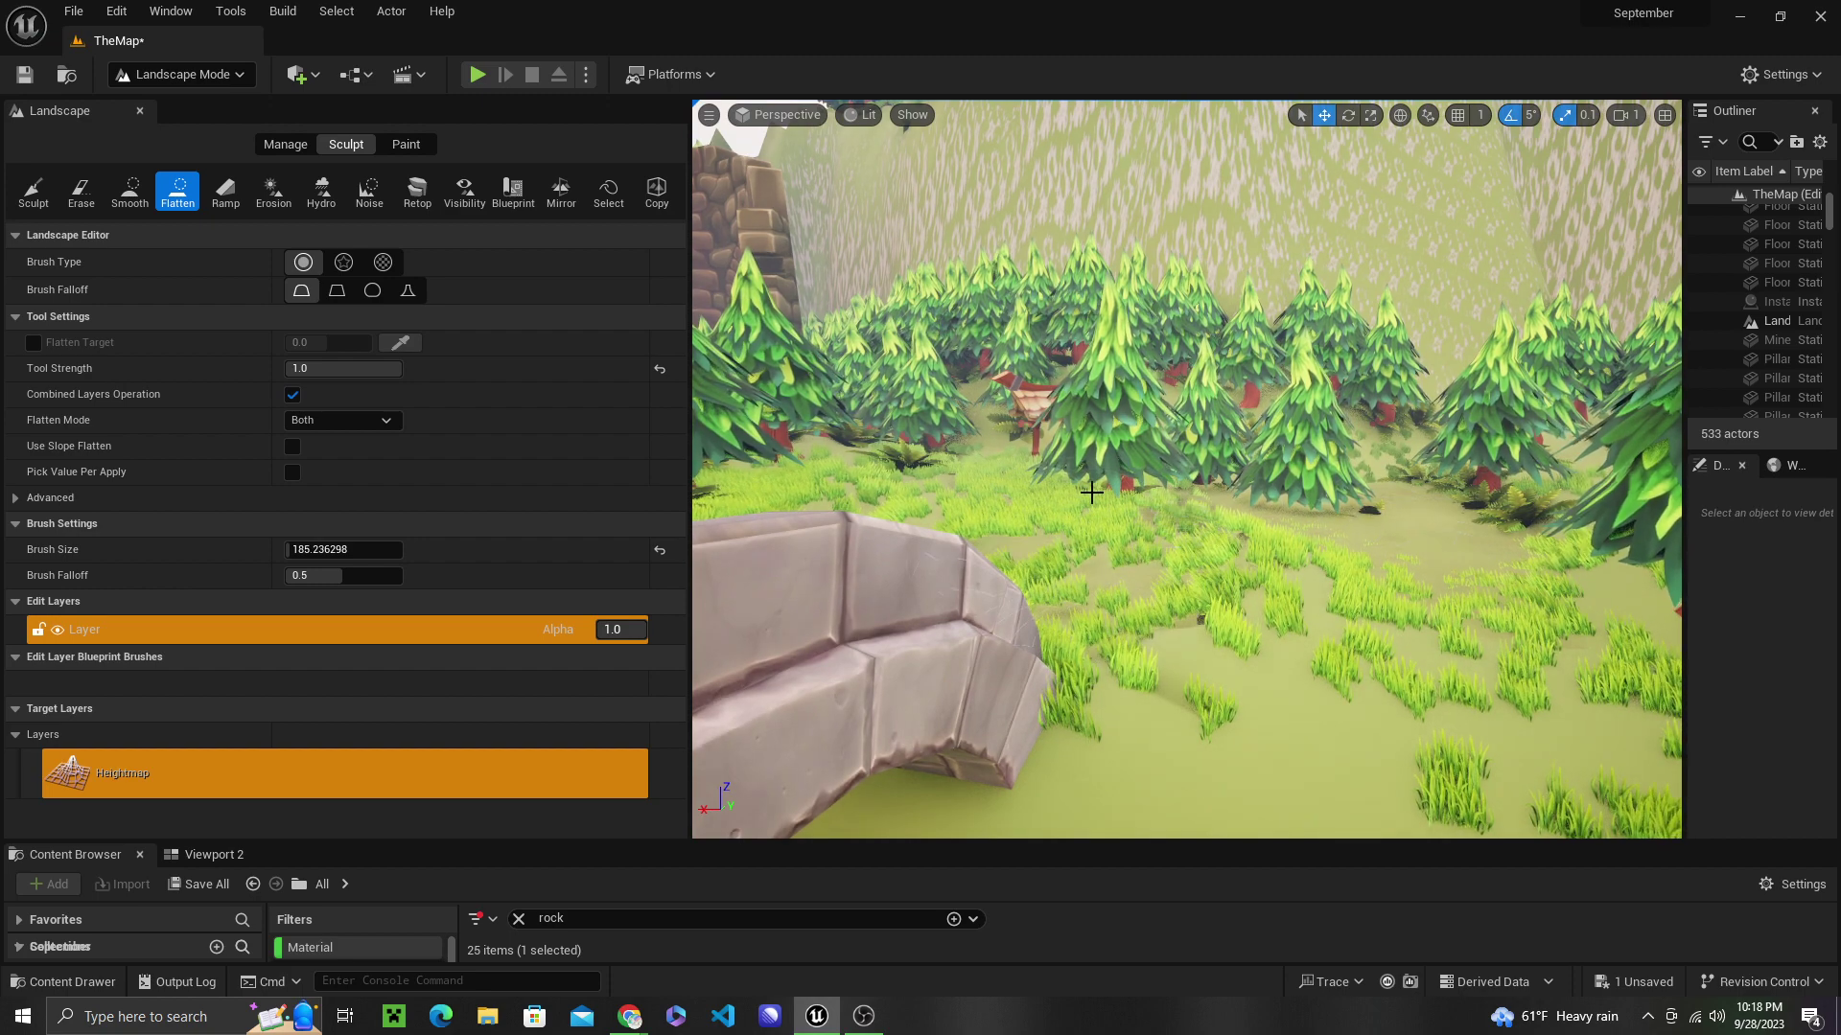
pyautogui.press('w')
pyautogui.moveTo(1099, 535); pyautogui.dragTo(1112, 579, button='right')
pyautogui.moveTo(1052, 564)
pyautogui.mouseDown()
pyautogui.moveTo(1039, 677)
pyautogui.moveTo(1154, 604)
pyautogui.moveTo(991, 457)
pyautogui.mouseUp()
pyautogui.moveTo(1130, 608); pyautogui.dragTo(892, 624, button='right')
pyautogui.press('w')
pyautogui.press('s')
pyautogui.moveTo(1132, 647); pyautogui.dragTo(1144, 519, button='right')
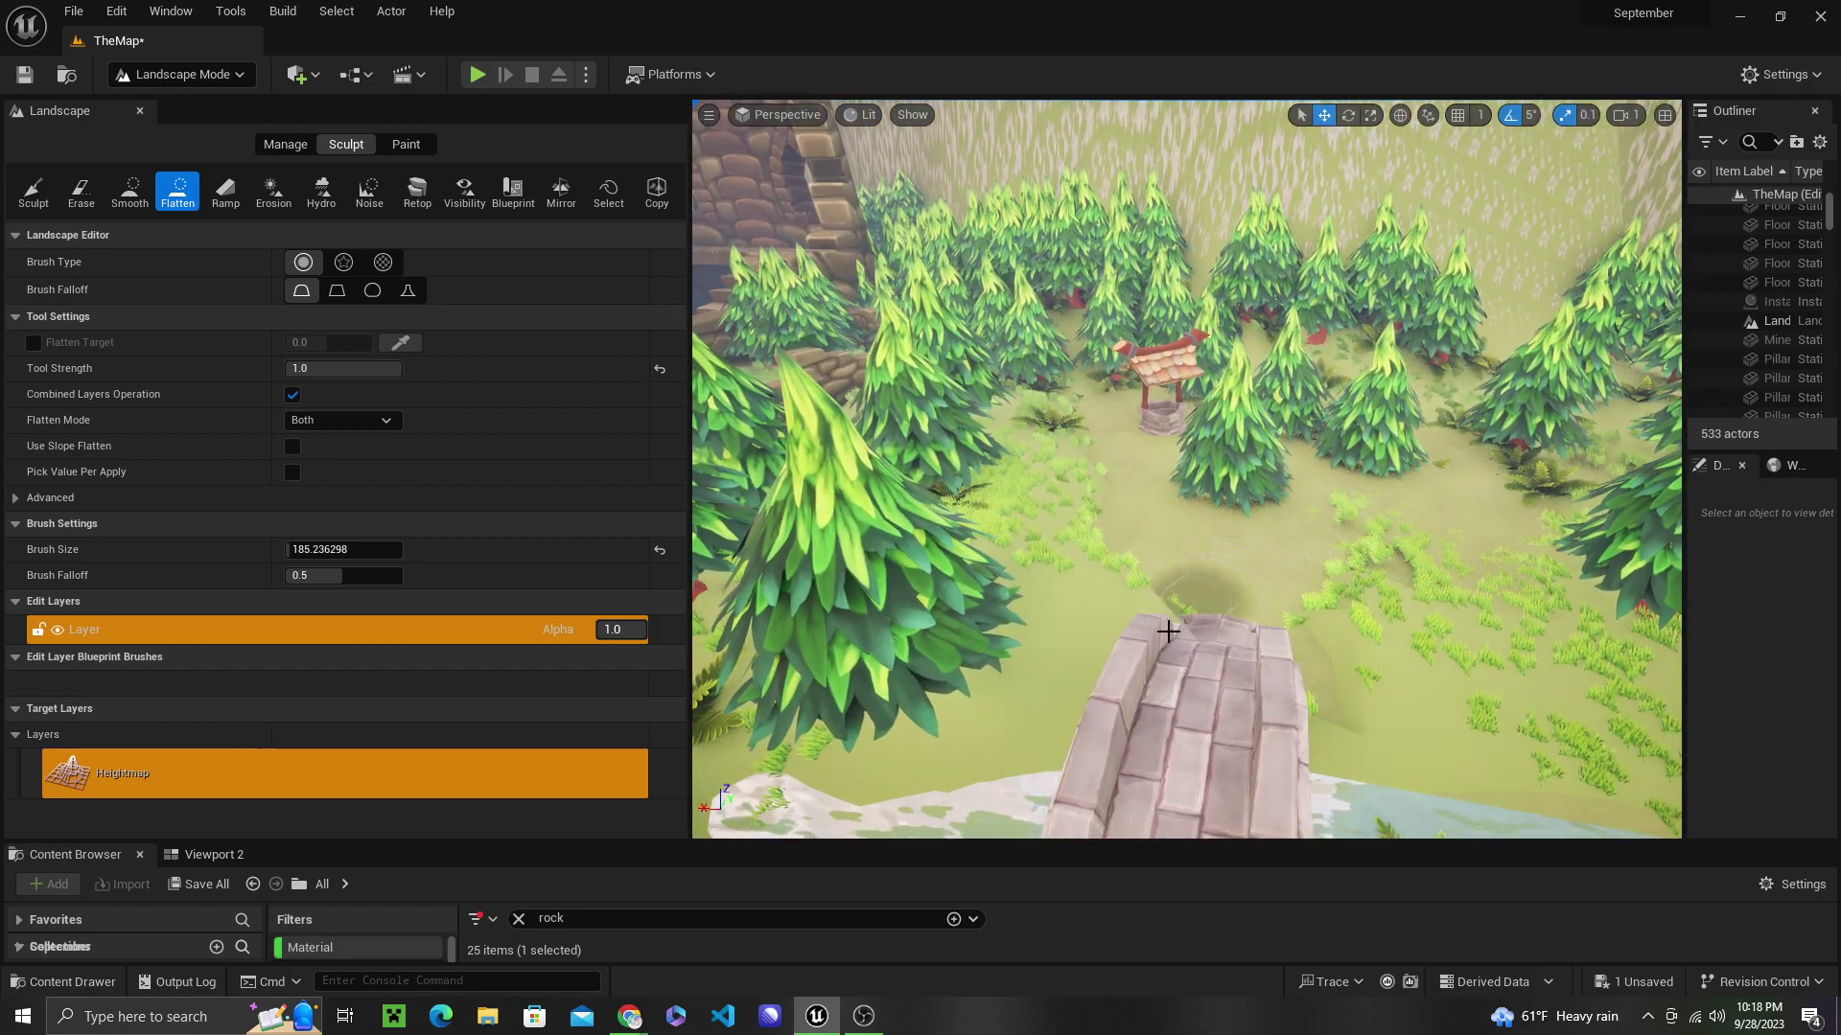
# Flatten a path through the pine trees from the well towards the rocky mine entrance.
pyautogui.press('w')
pyautogui.moveTo(1409, 491); pyautogui.dragTo(1500, 456, button='right')
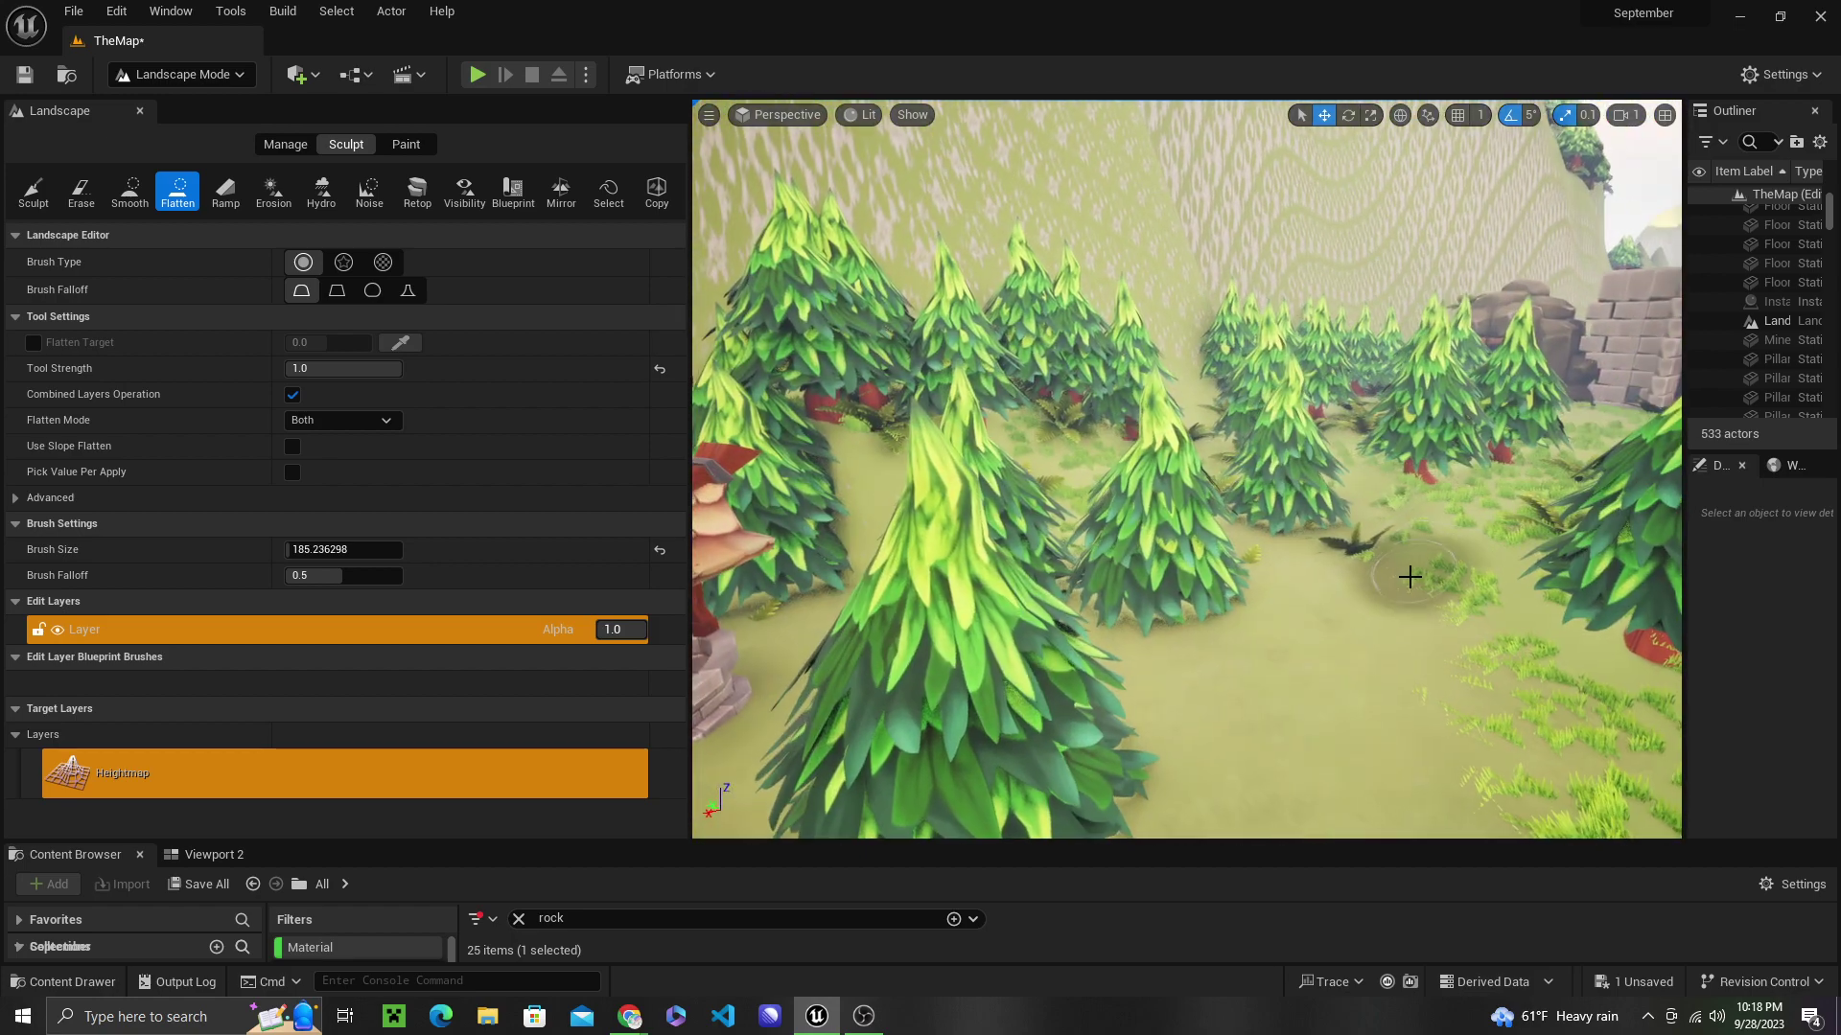
pyautogui.press('w')
pyautogui.moveTo(1328, 541); pyautogui.dragTo(1366, 575, button='right')
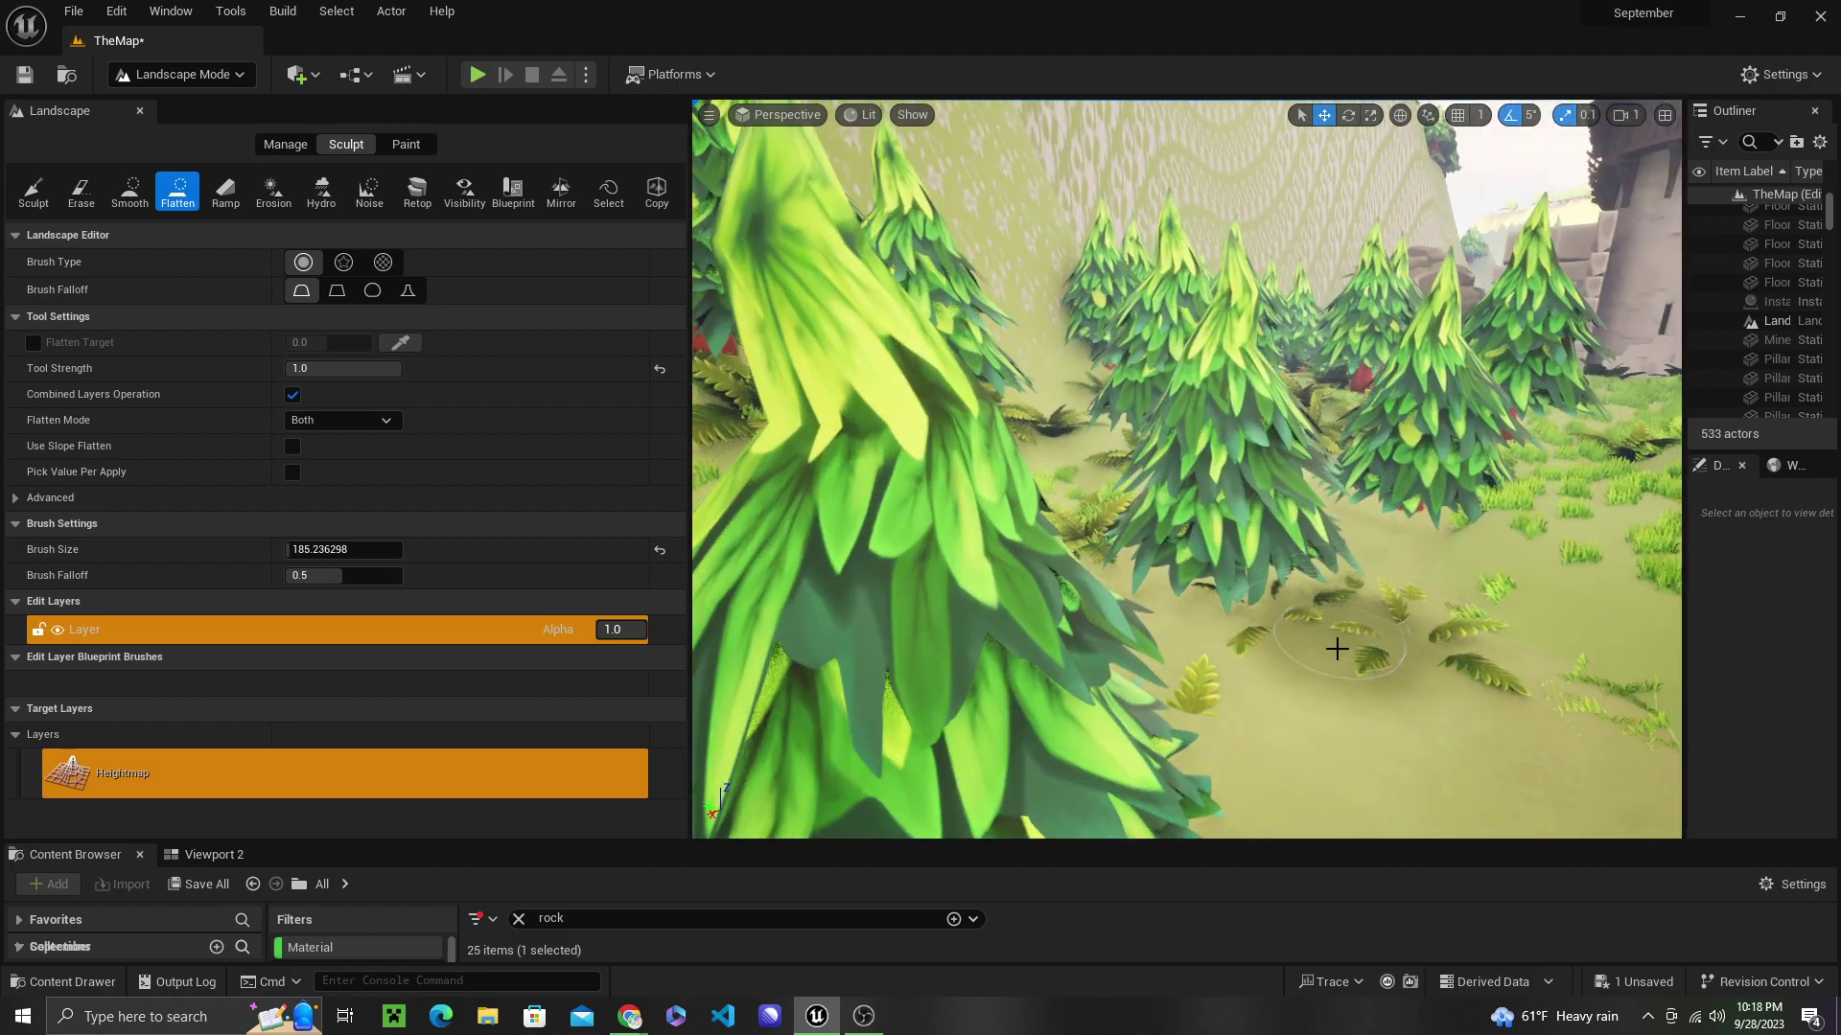
pyautogui.moveTo(1434, 451); pyautogui.dragTo(1243, 629, button='right')
pyautogui.moveTo(1244, 629)
pyautogui.mouseDown()
pyautogui.moveTo(1384, 489)
pyautogui.moveTo(1302, 584)
pyautogui.mouseUp()
pyautogui.press('s')
pyautogui.moveTo(1303, 584)
pyautogui.mouseDown(button='right')
pyautogui.moveTo(1332, 614)
pyautogui.moveTo(1390, 609)
pyautogui.mouseUp(button='right')
pyautogui.moveTo(1150, 632); pyautogui.dragTo(1257, 608, button='right')
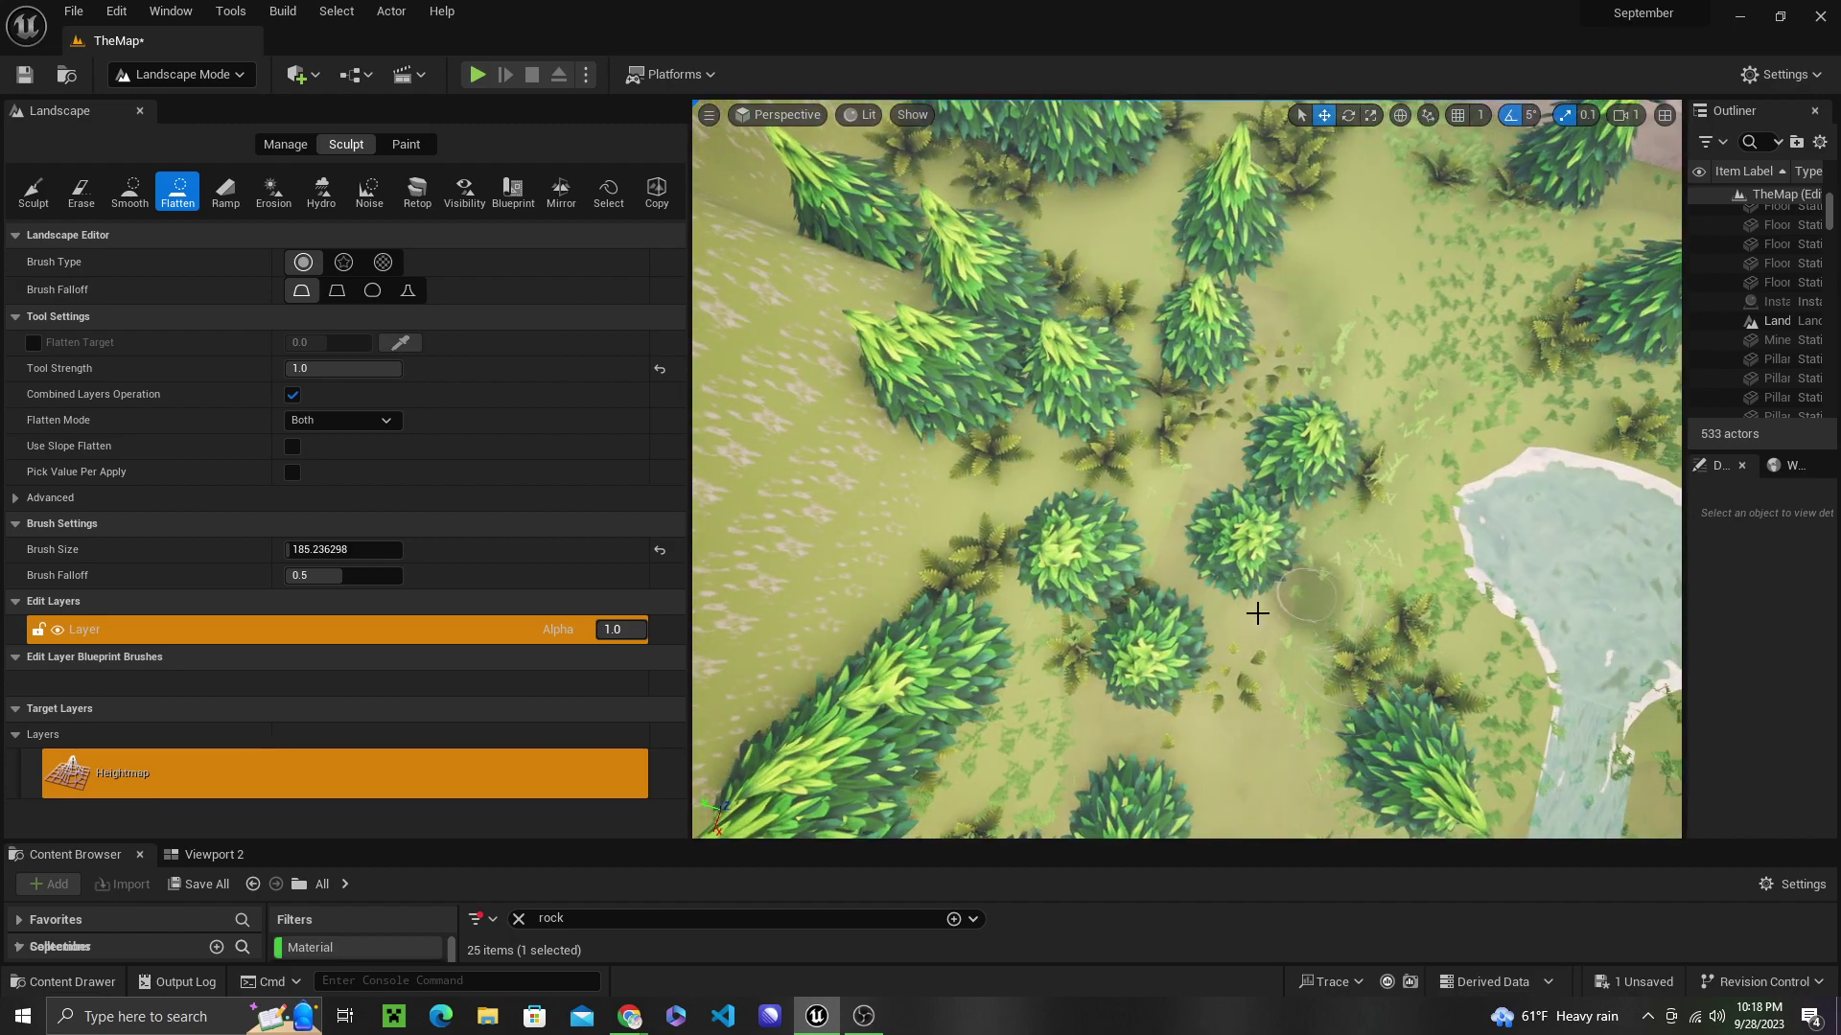
pyautogui.moveTo(1259, 145); pyautogui.dragTo(1192, 304, button='right')
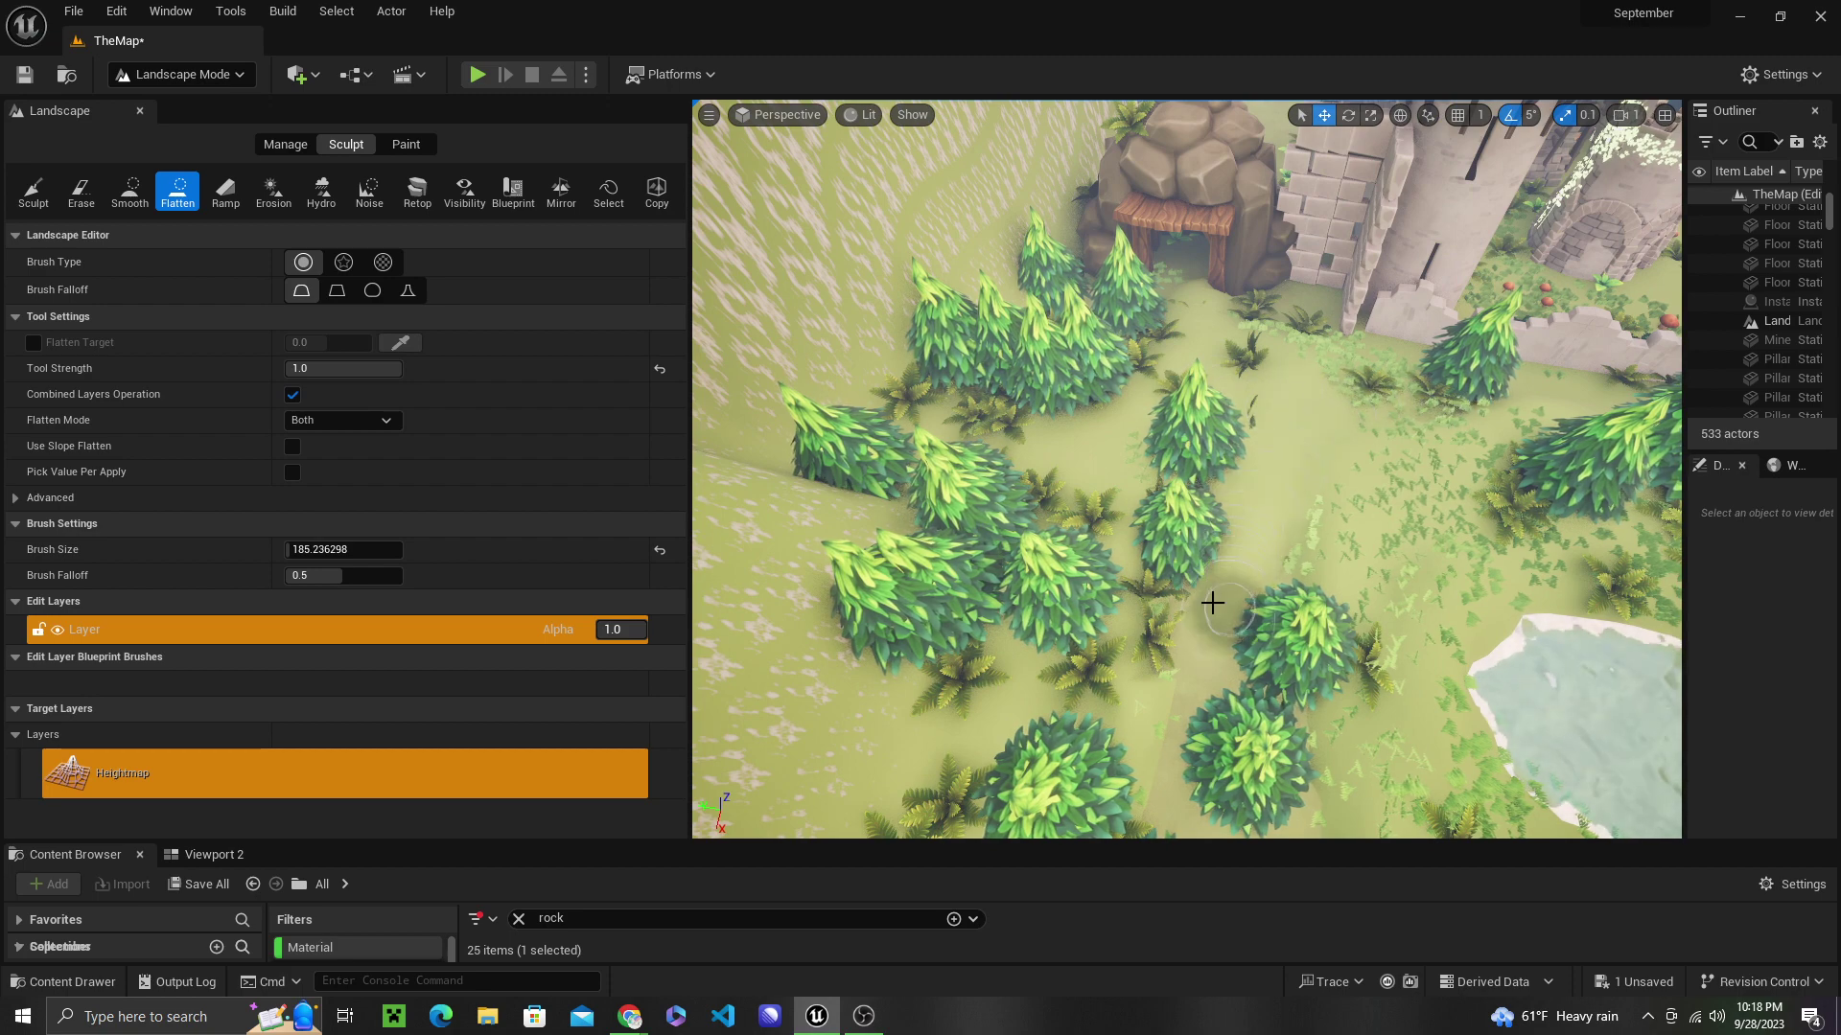
# Erase trees and grass along the flattened forest path to the mine entrance in Foliage mode.
pyautogui.click(213, 77)
pyautogui.click(221, 146)
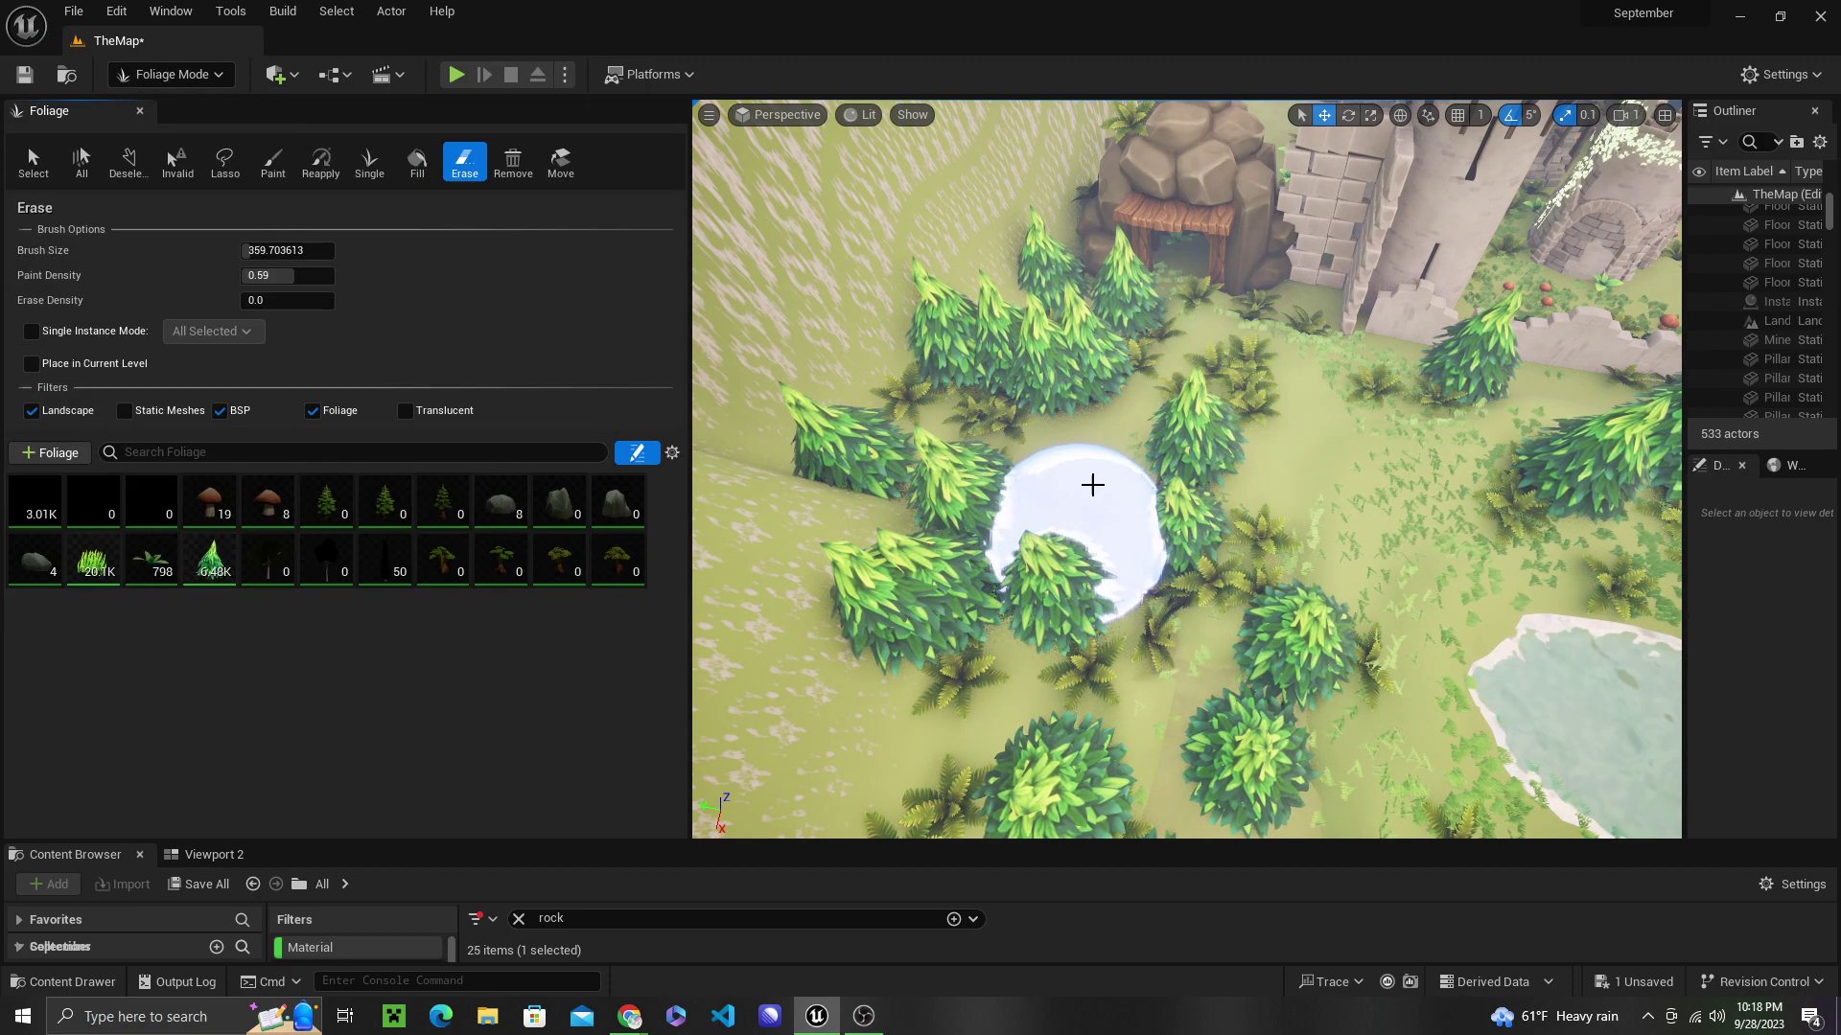
pyautogui.moveTo(1165, 741); pyautogui.dragTo(1042, 677, button='right')
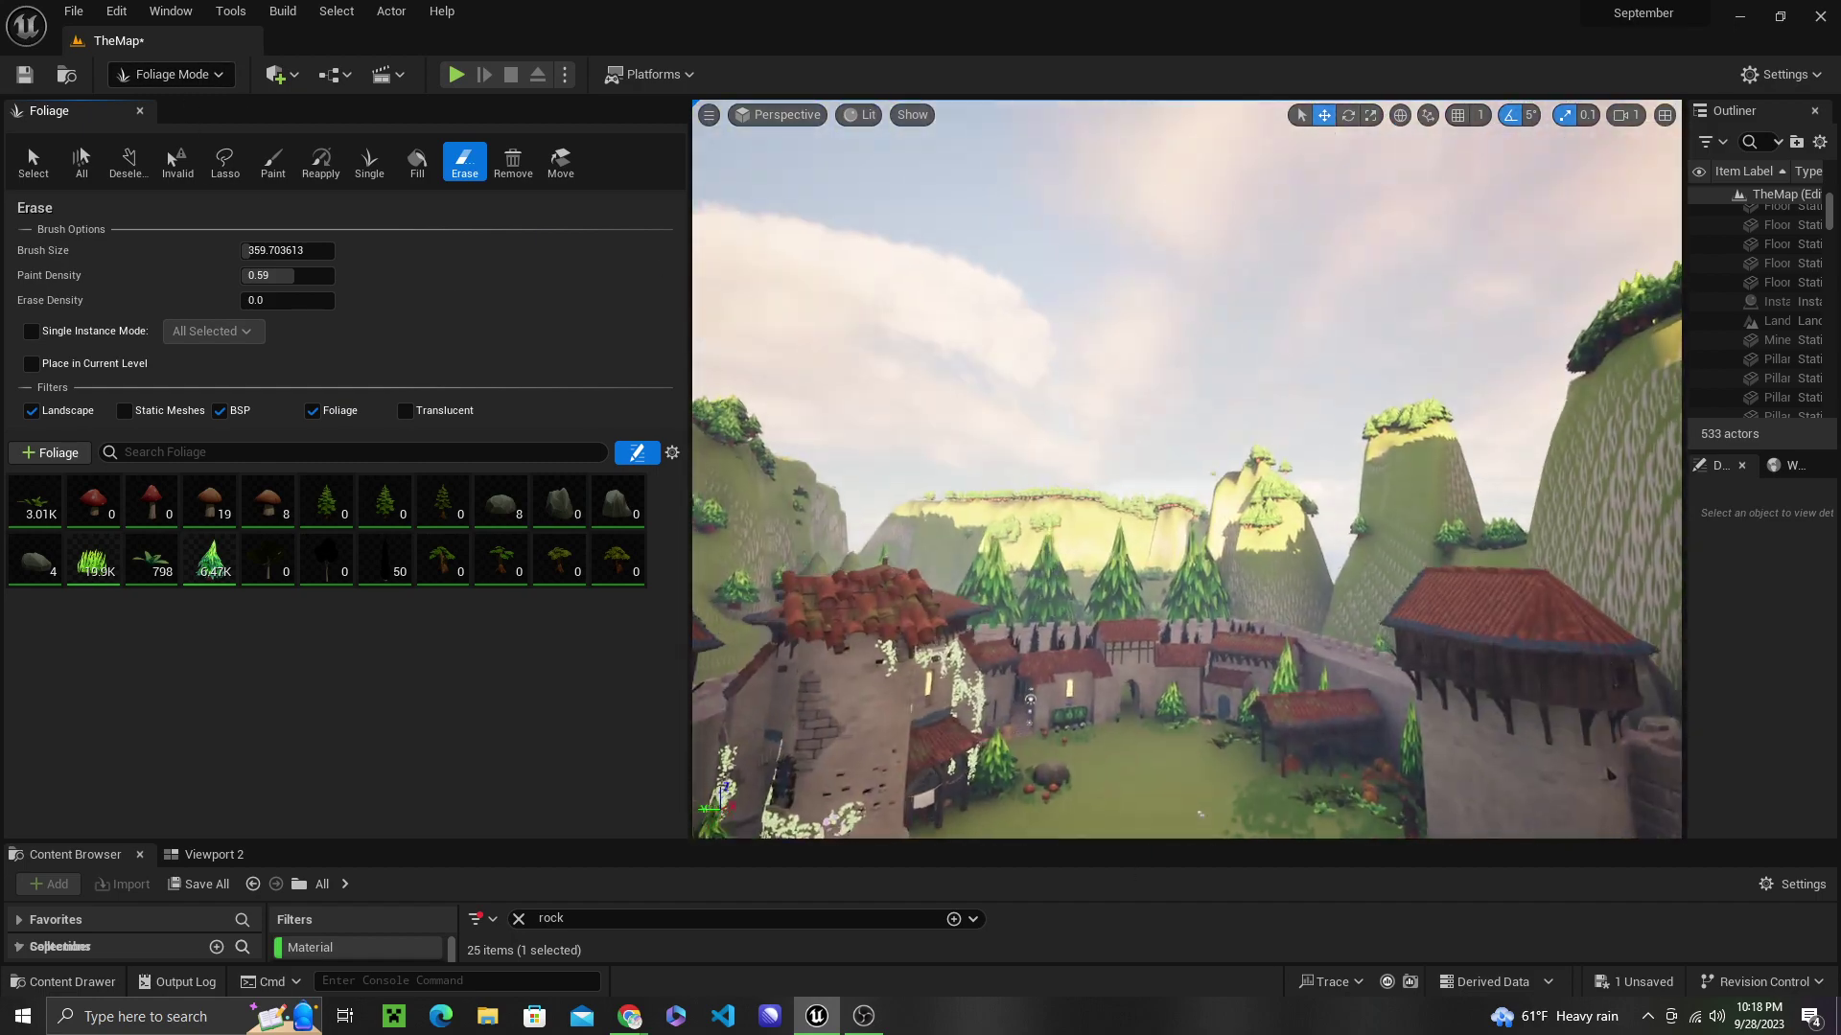
# Smooth the cliffs behind the castle courtyard with the Landscape Smooth tool at brush size 1933.68103 and tool strength 1.0.
pyautogui.click(158, 74)
pyautogui.click(161, 125)
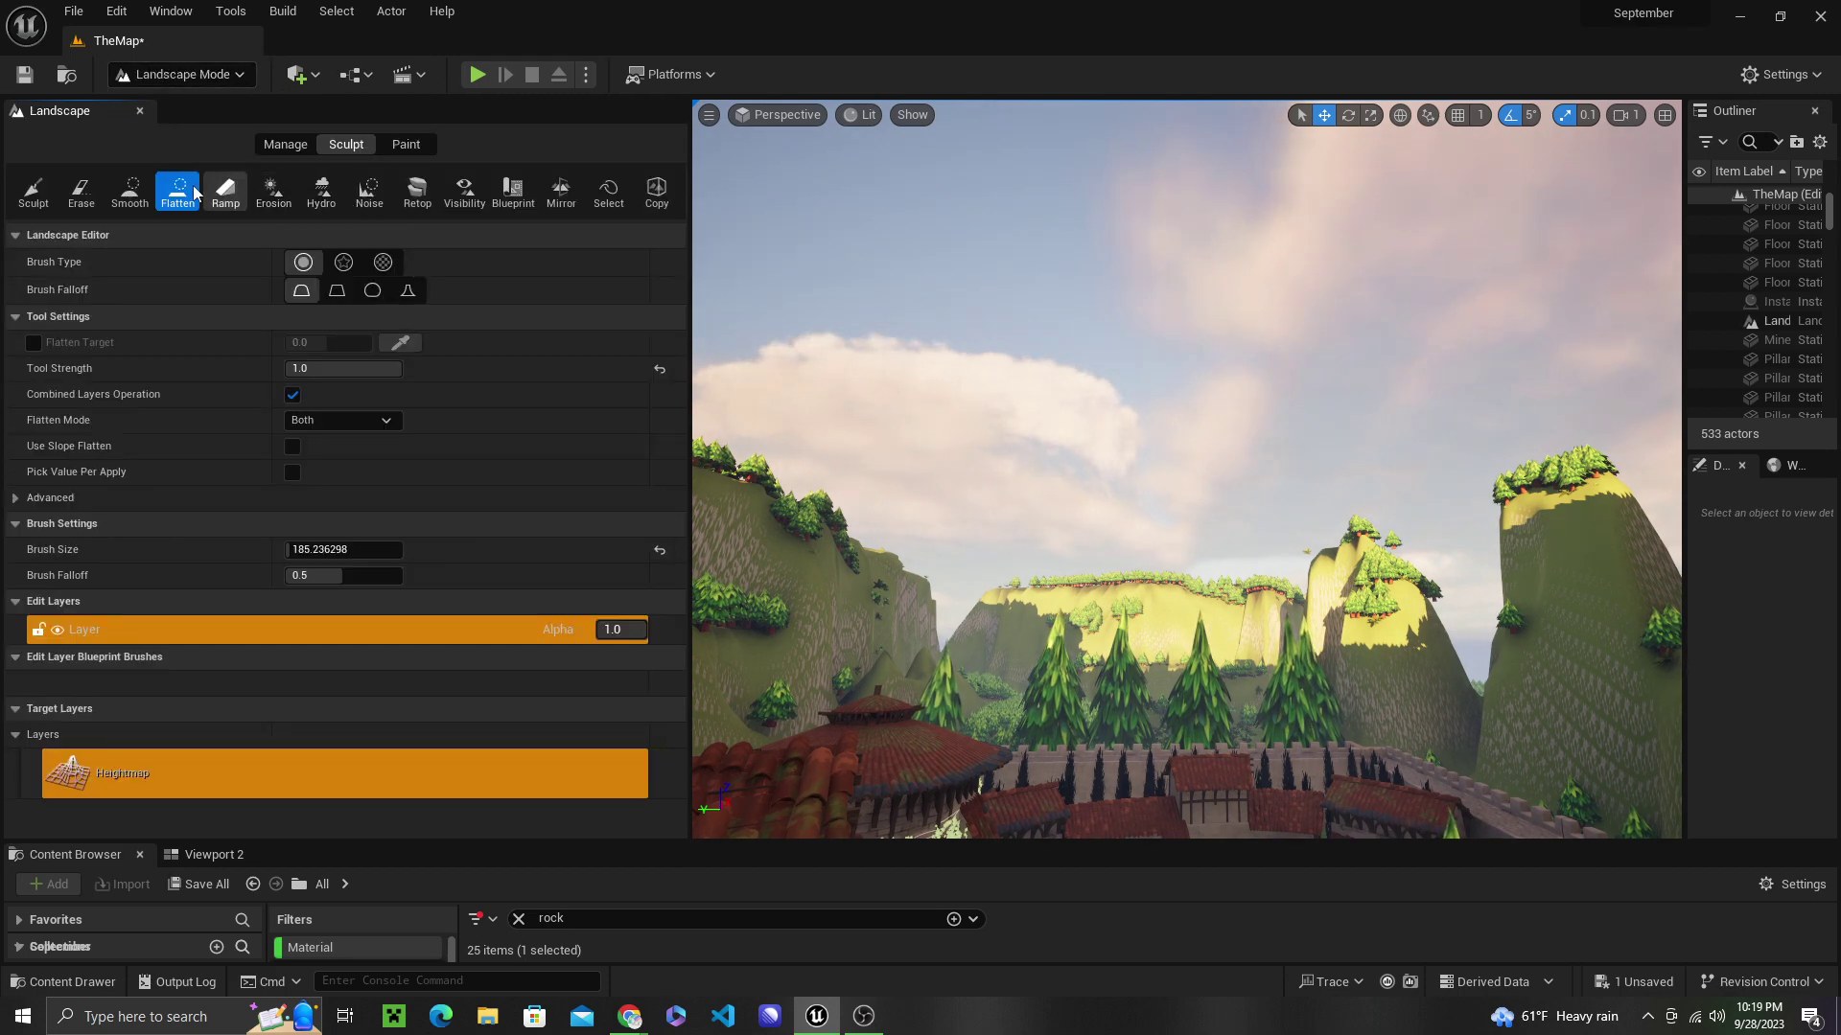
pyautogui.click(130, 192)
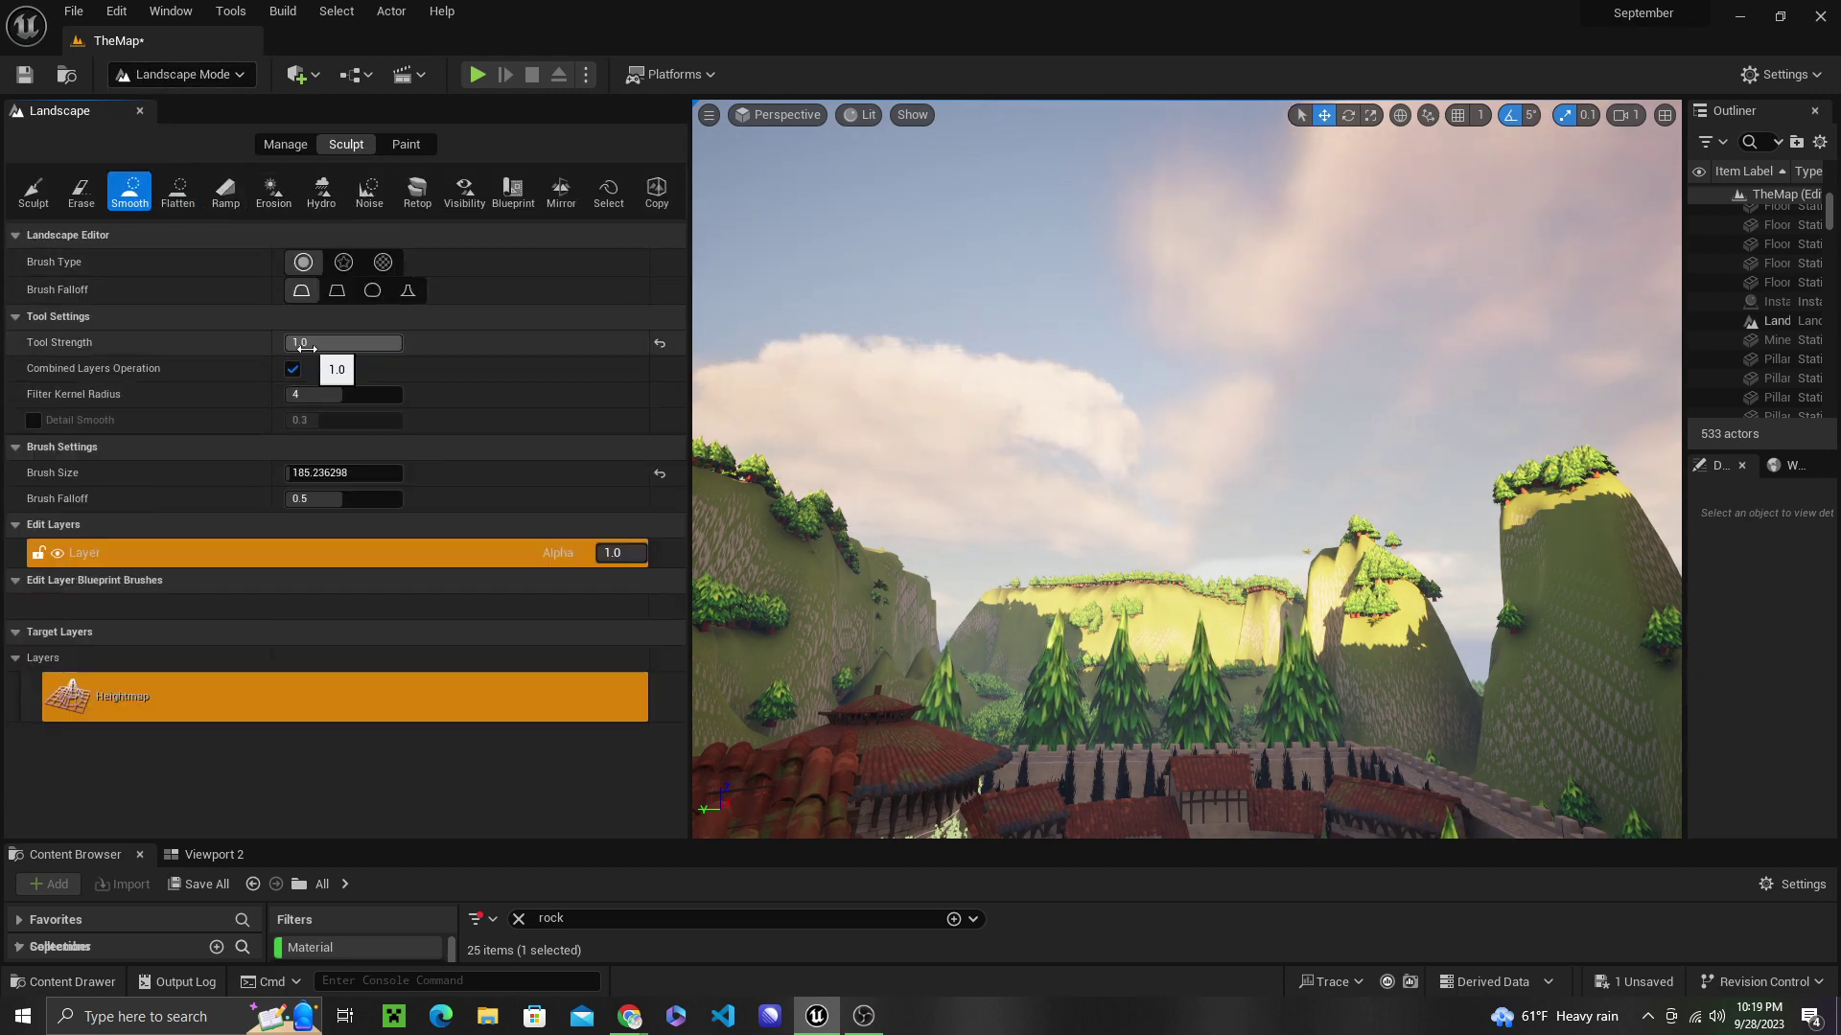
pyautogui.moveTo(336, 474); pyautogui.dragTo(348, 474)
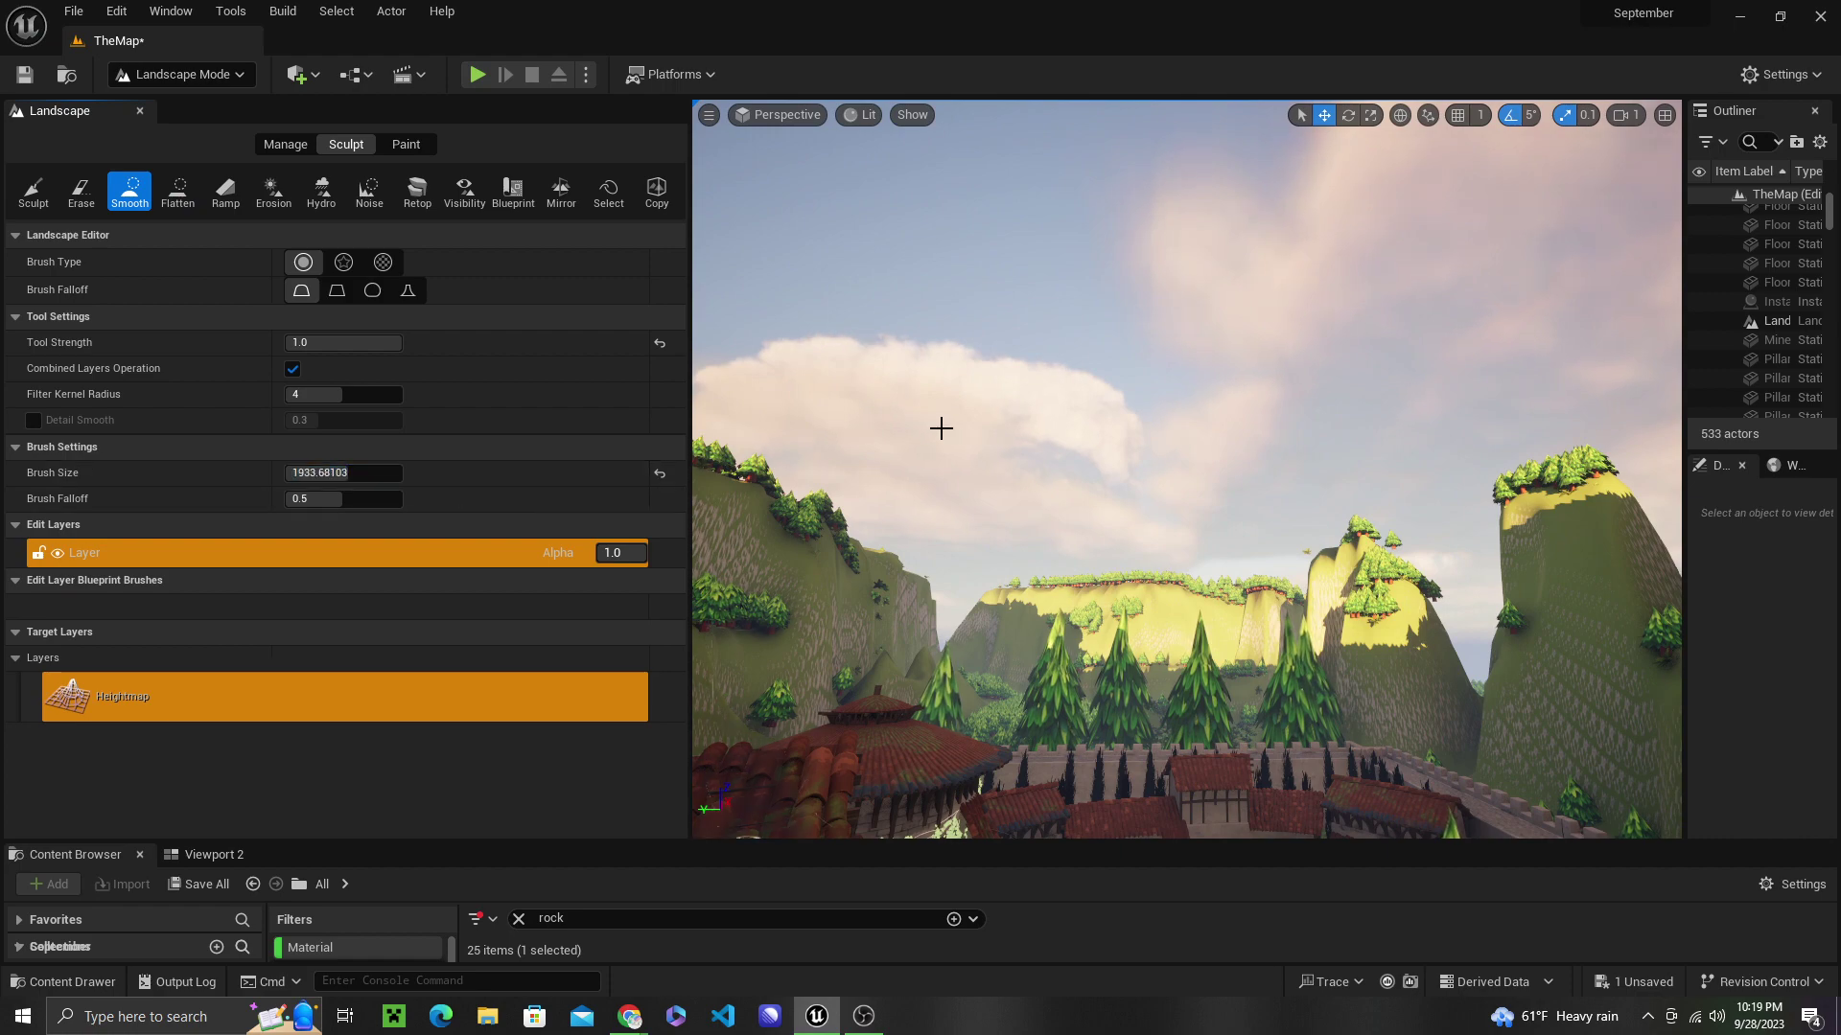
pyautogui.moveTo(940, 428)
pyautogui.mouseDown(button='right')
pyautogui.moveTo(1102, 565)
pyautogui.moveTo(1112, 551)
pyautogui.mouseUp(button='right')
pyautogui.moveTo(1183, 277)
pyautogui.mouseDown()
pyautogui.moveTo(1224, 287)
pyautogui.moveTo(1195, 345)
pyautogui.moveTo(1099, 266)
pyautogui.moveTo(881, 242)
pyautogui.moveTo(925, 276)
pyautogui.mouseUp()
pyautogui.moveTo(961, 272)
pyautogui.mouseDown(button='right')
pyautogui.moveTo(868, 272)
pyautogui.moveTo(987, 279)
pyautogui.mouseUp(button='right')
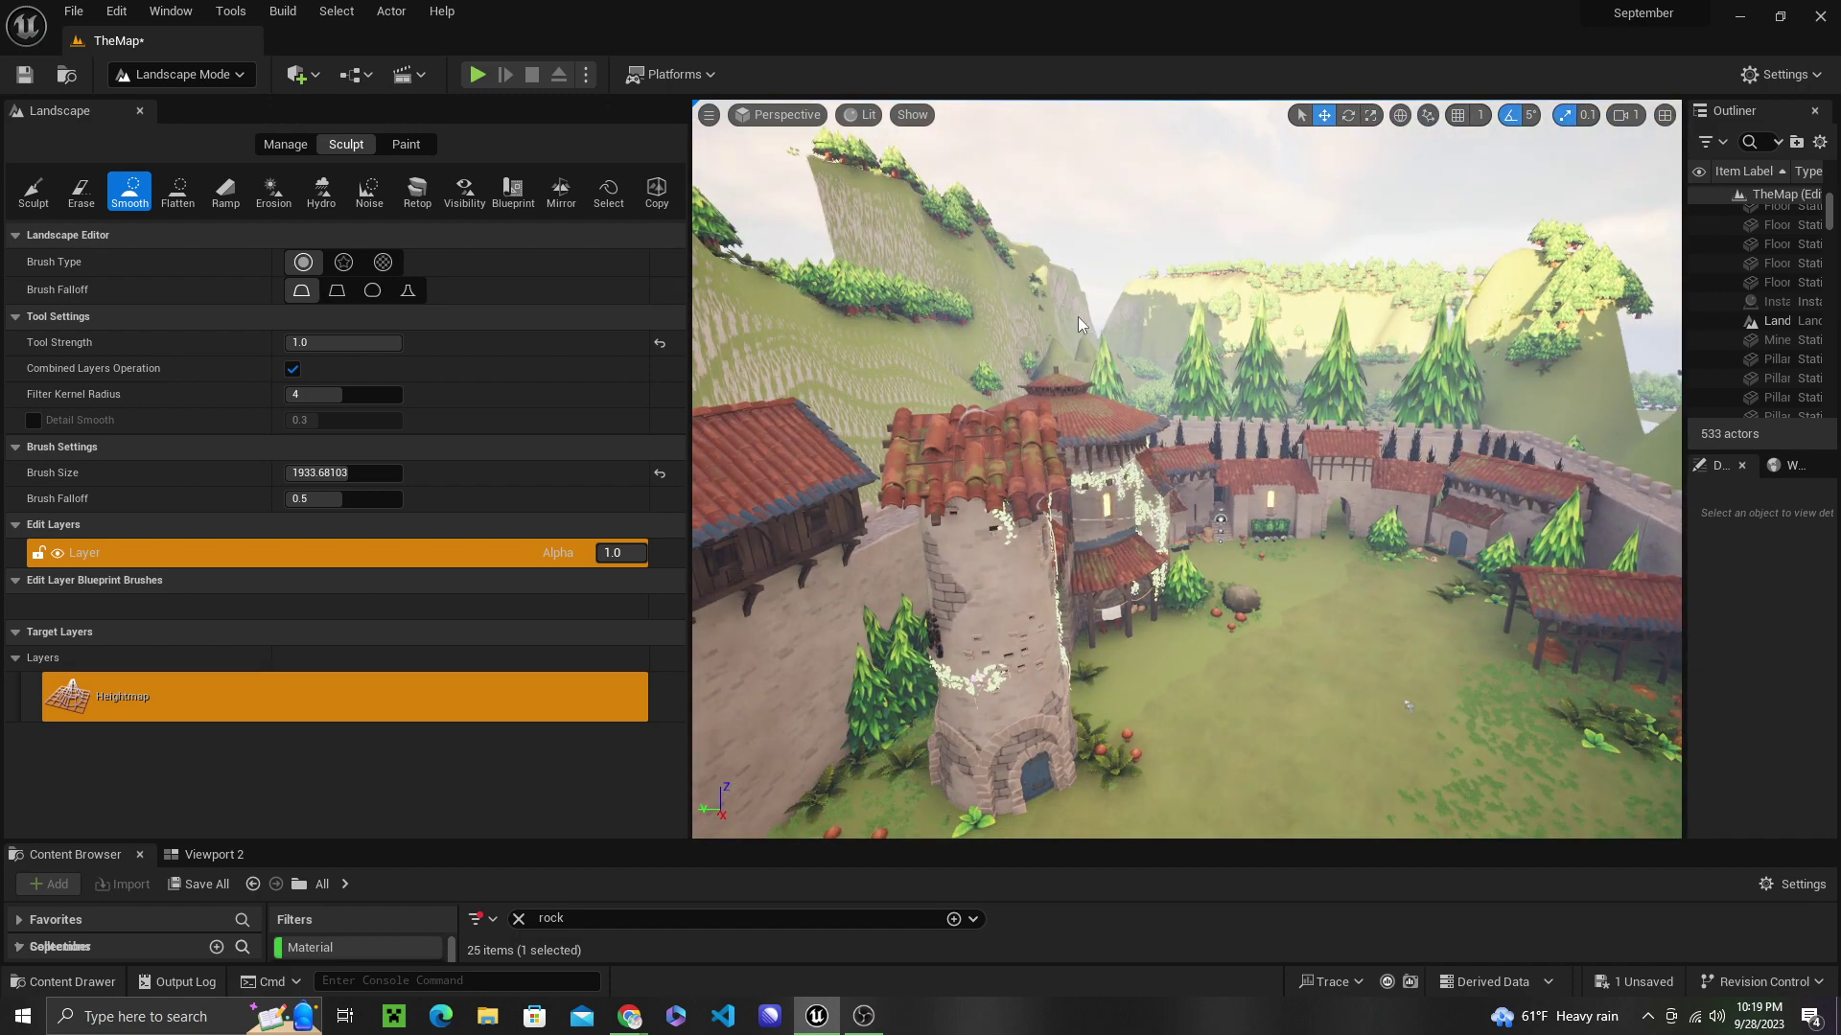
pyautogui.moveTo(953, 351)
pyautogui.mouseDown()
pyautogui.moveTo(1061, 287)
pyautogui.moveTo(849, 235)
pyautogui.moveTo(834, 249)
pyautogui.mouseUp()
# Smooth the steep mountainside beside the red-roofed watchtower and around the pine forest.
pyautogui.moveTo(1112, 296); pyautogui.dragTo(988, 297, button='right')
pyautogui.moveTo(1112, 296)
pyautogui.mouseDown()
pyautogui.moveTo(990, 246)
pyautogui.moveTo(1026, 278)
pyautogui.mouseUp()
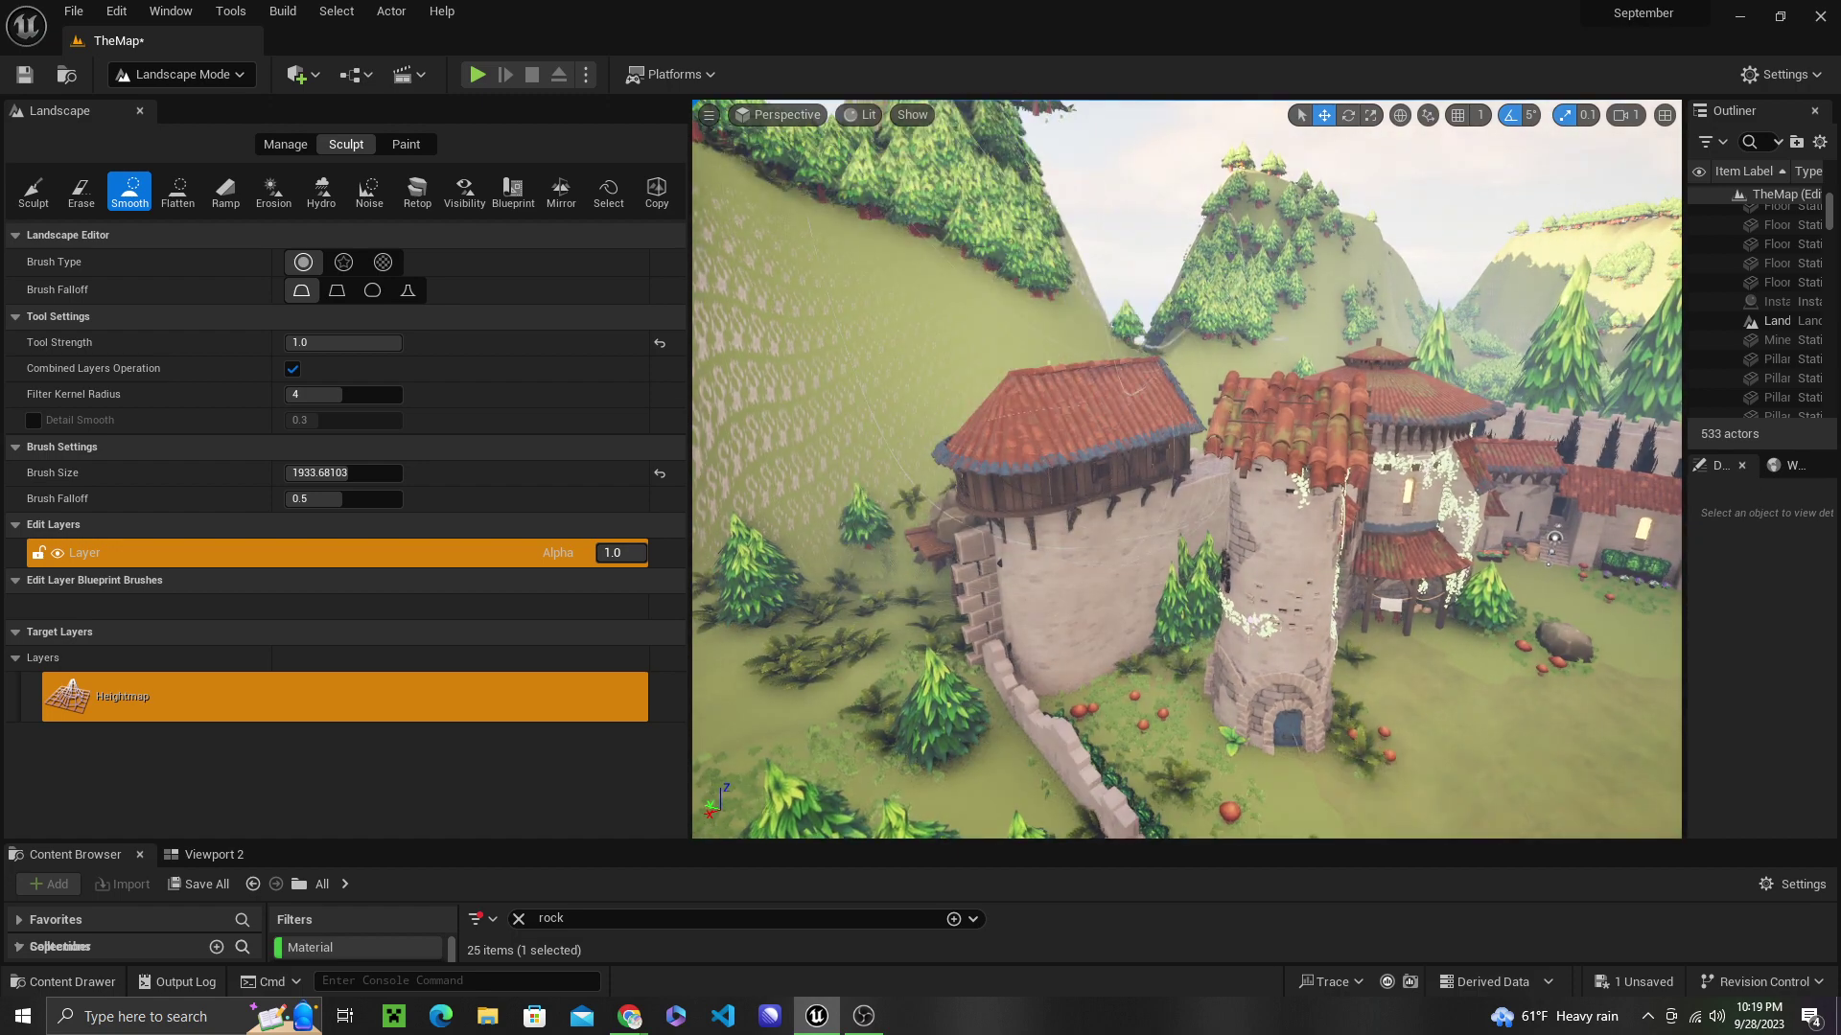
pyautogui.moveTo(1026, 278); pyautogui.dragTo(906, 250, button='right')
pyautogui.moveTo(1097, 312); pyautogui.dragTo(1135, 266)
pyautogui.moveTo(1134, 265); pyautogui.dragTo(1336, 342, button='right')
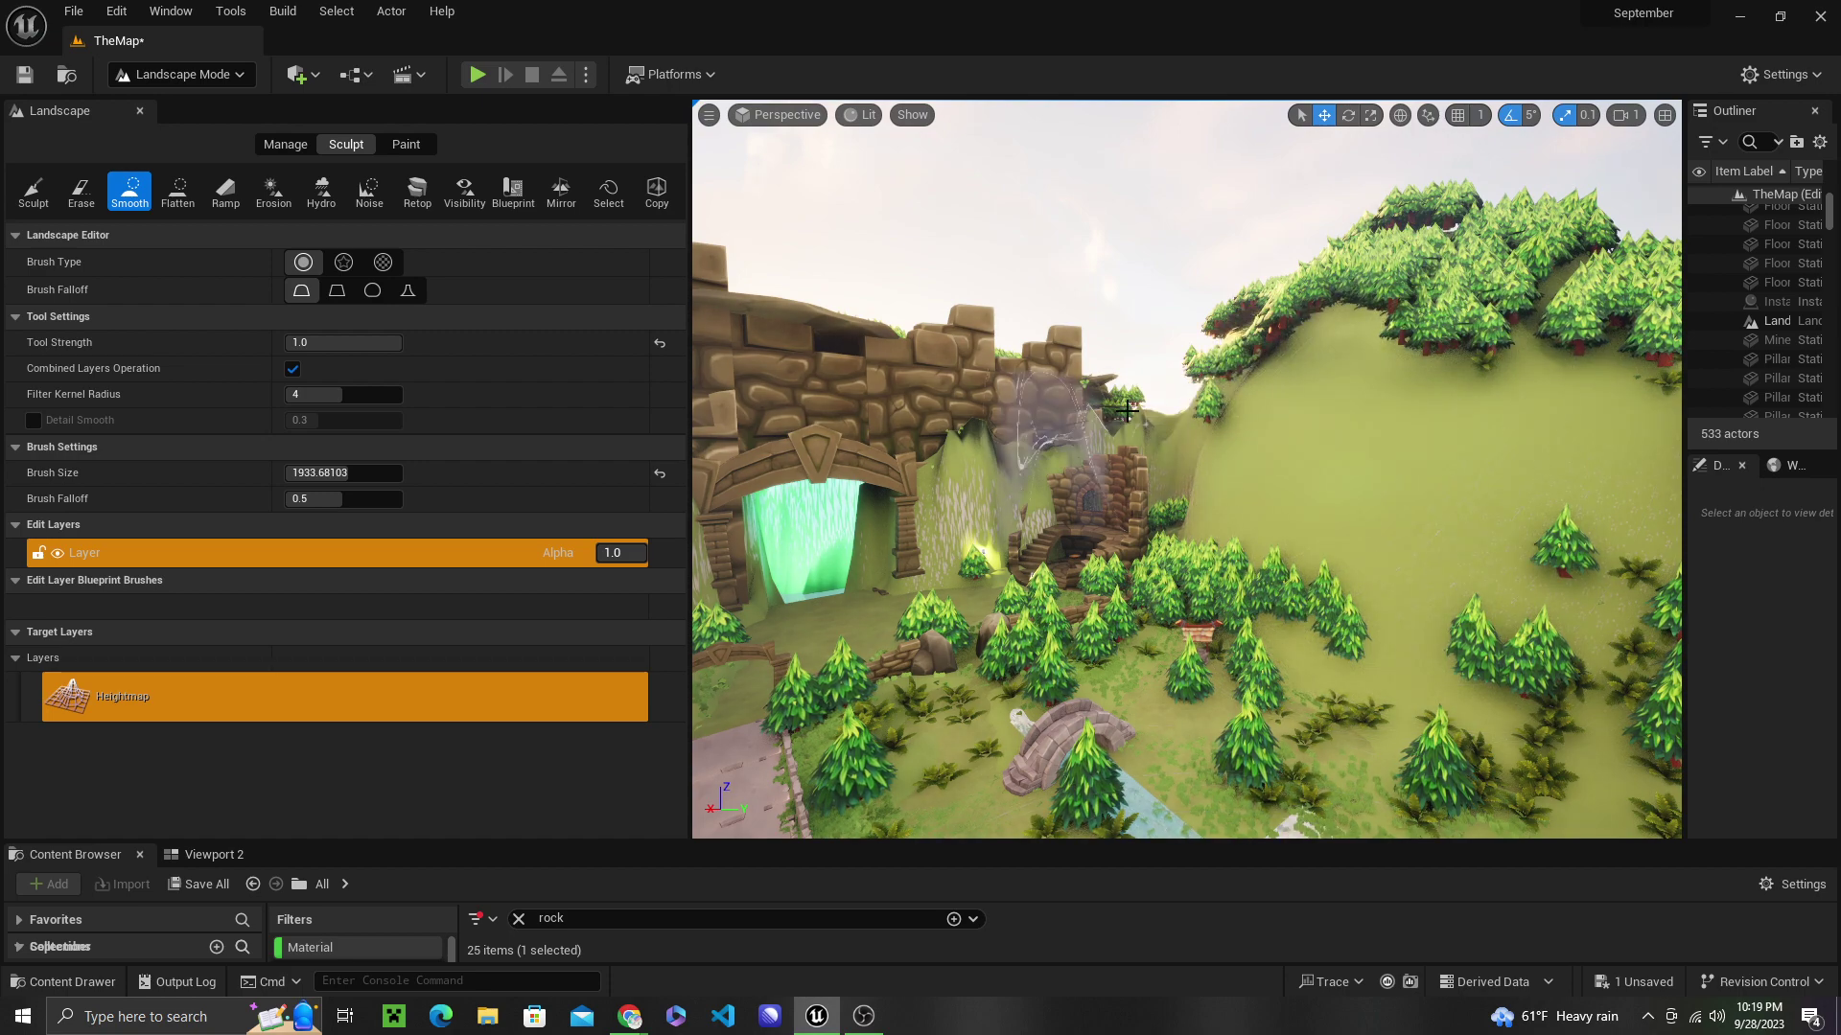
# Smooth the mountain slopes behind the windmill and its large grey rocks.
pyautogui.moveTo(1504, 443); pyautogui.dragTo(1291, 344, button='right')
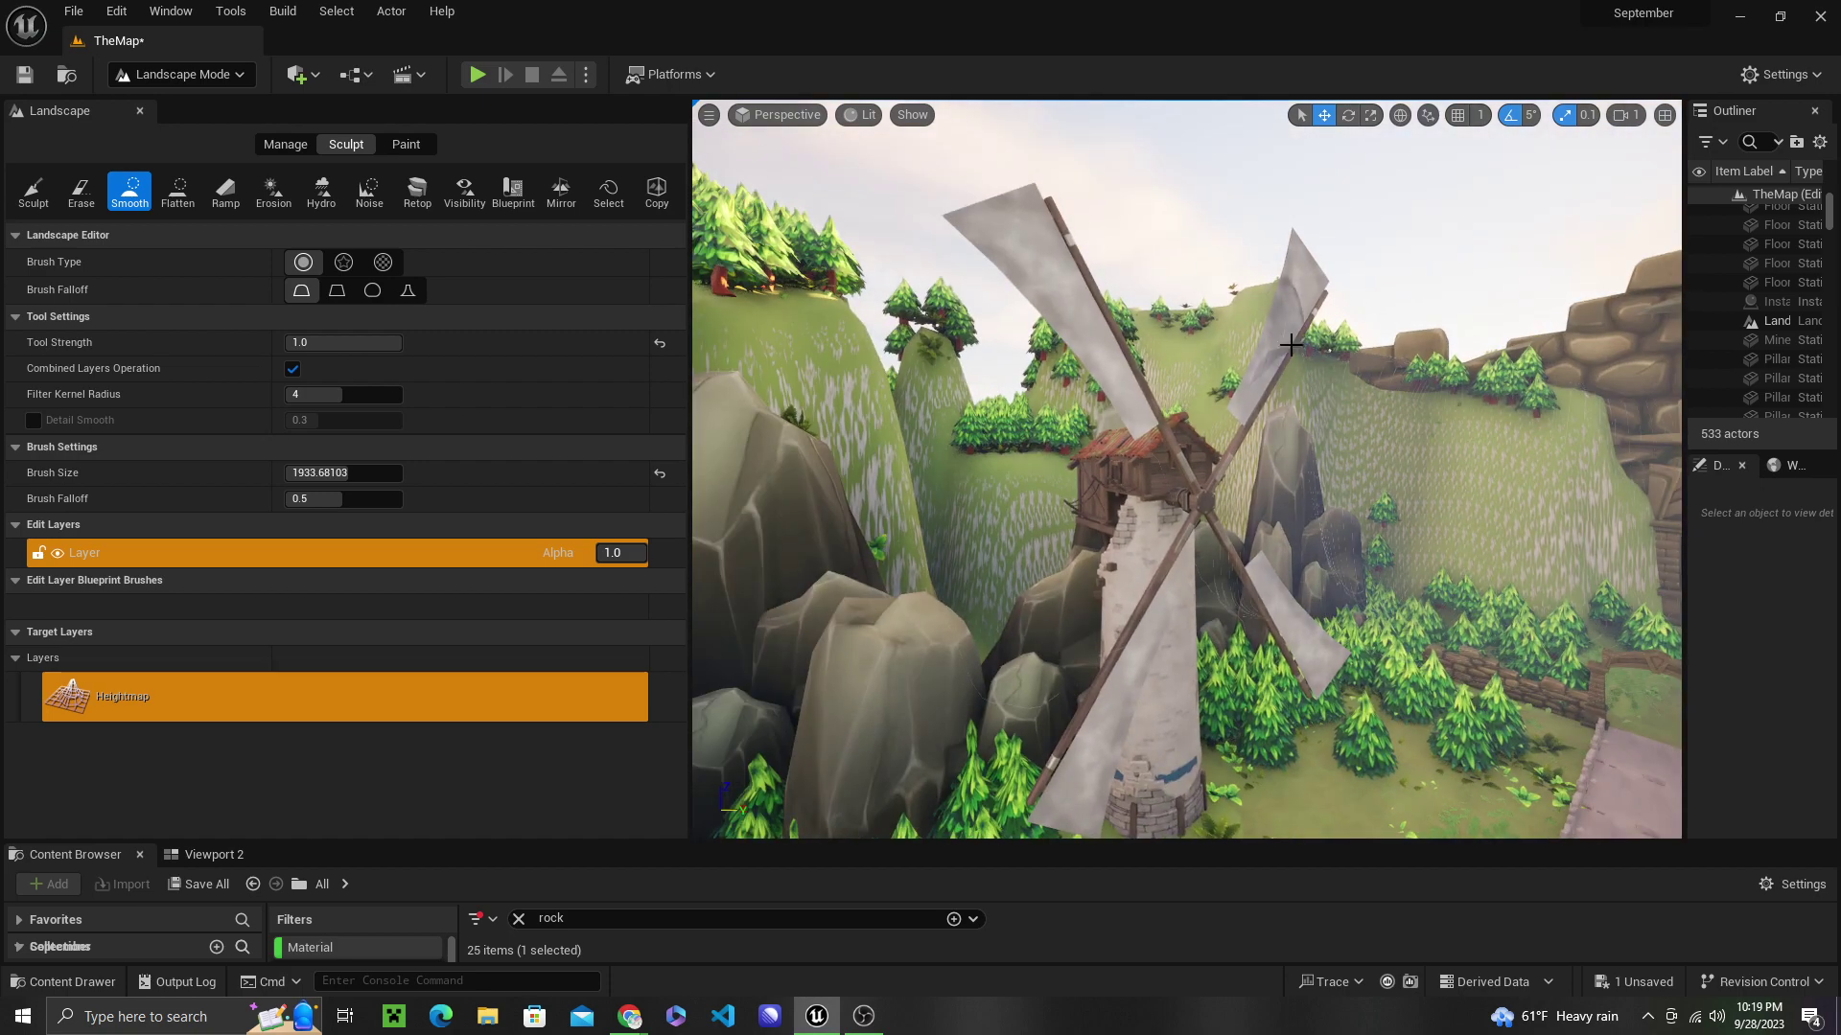
pyautogui.moveTo(959, 470); pyautogui.dragTo(867, 460)
pyautogui.moveTo(867, 460); pyautogui.dragTo(696, 449, button='right')
pyautogui.moveTo(1109, 357)
pyautogui.mouseDown()
pyautogui.moveTo(1080, 469)
pyautogui.moveTo(1189, 475)
pyautogui.mouseUp()
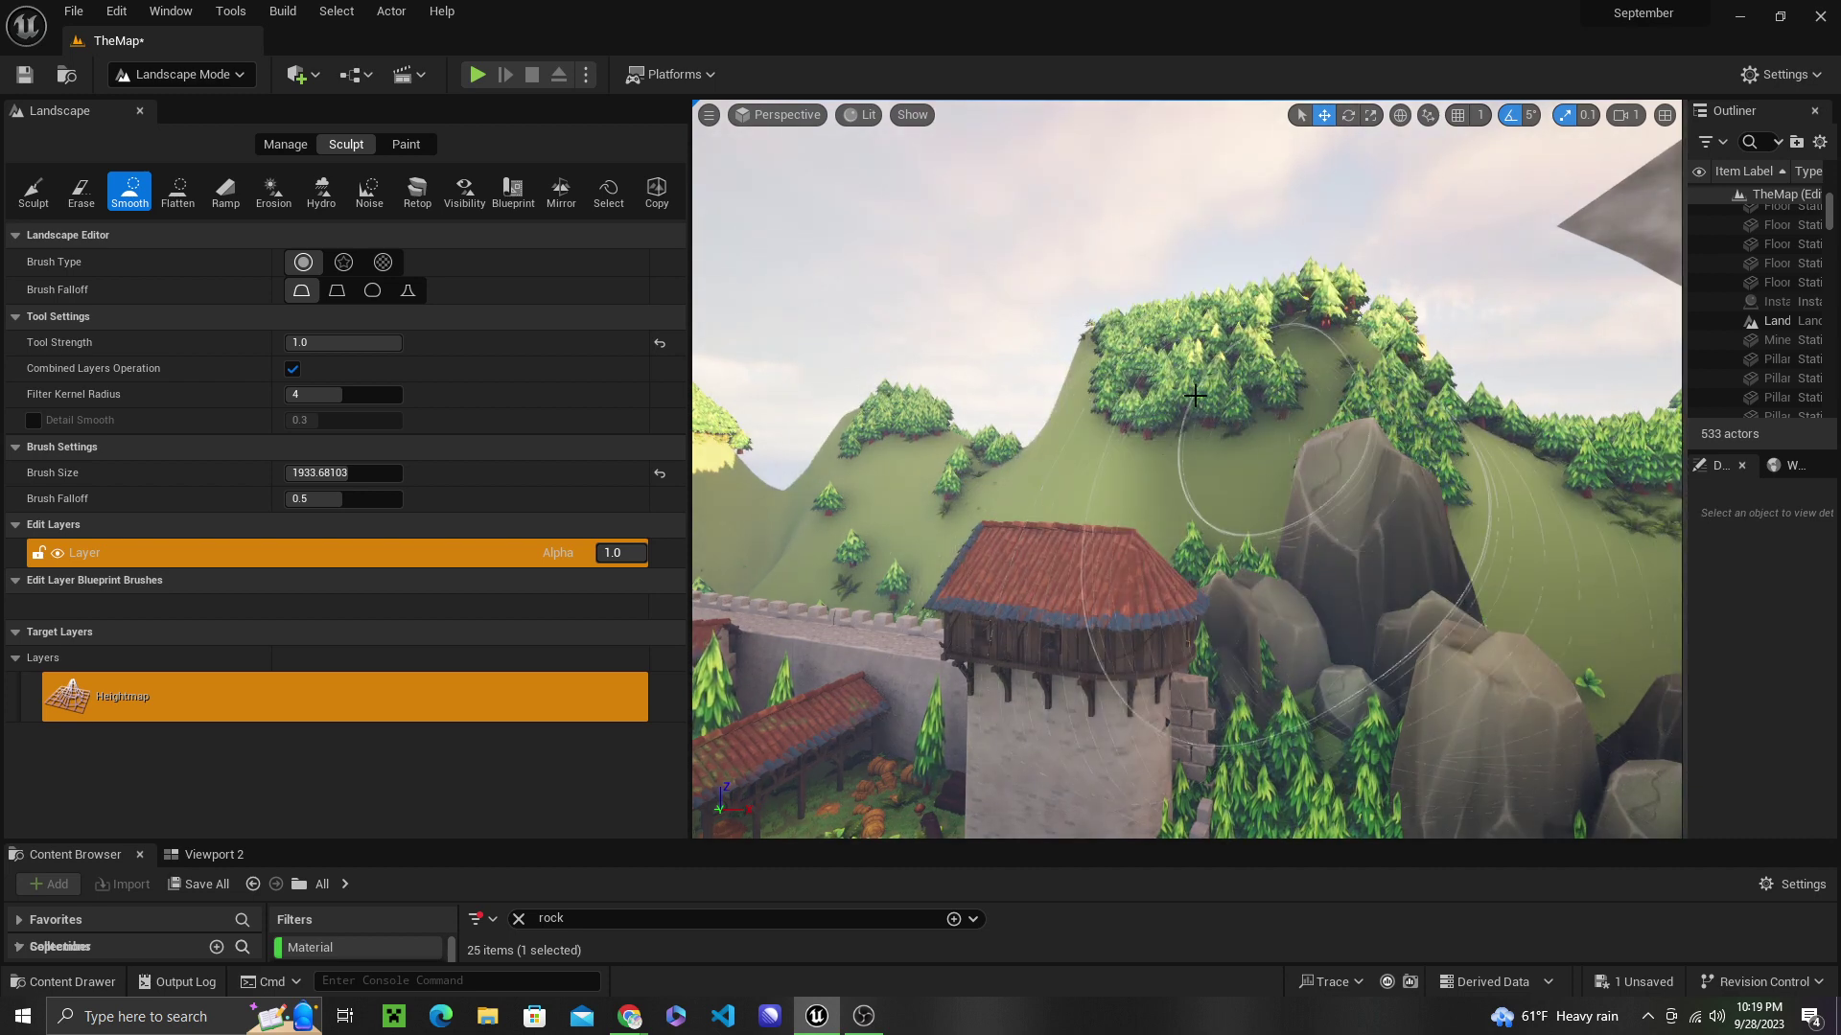
# Paint foliage on the smoothed hillside behind the watchtower with the Foliage Paint tool at brush size 1305.816895.
pyautogui.click(213, 75)
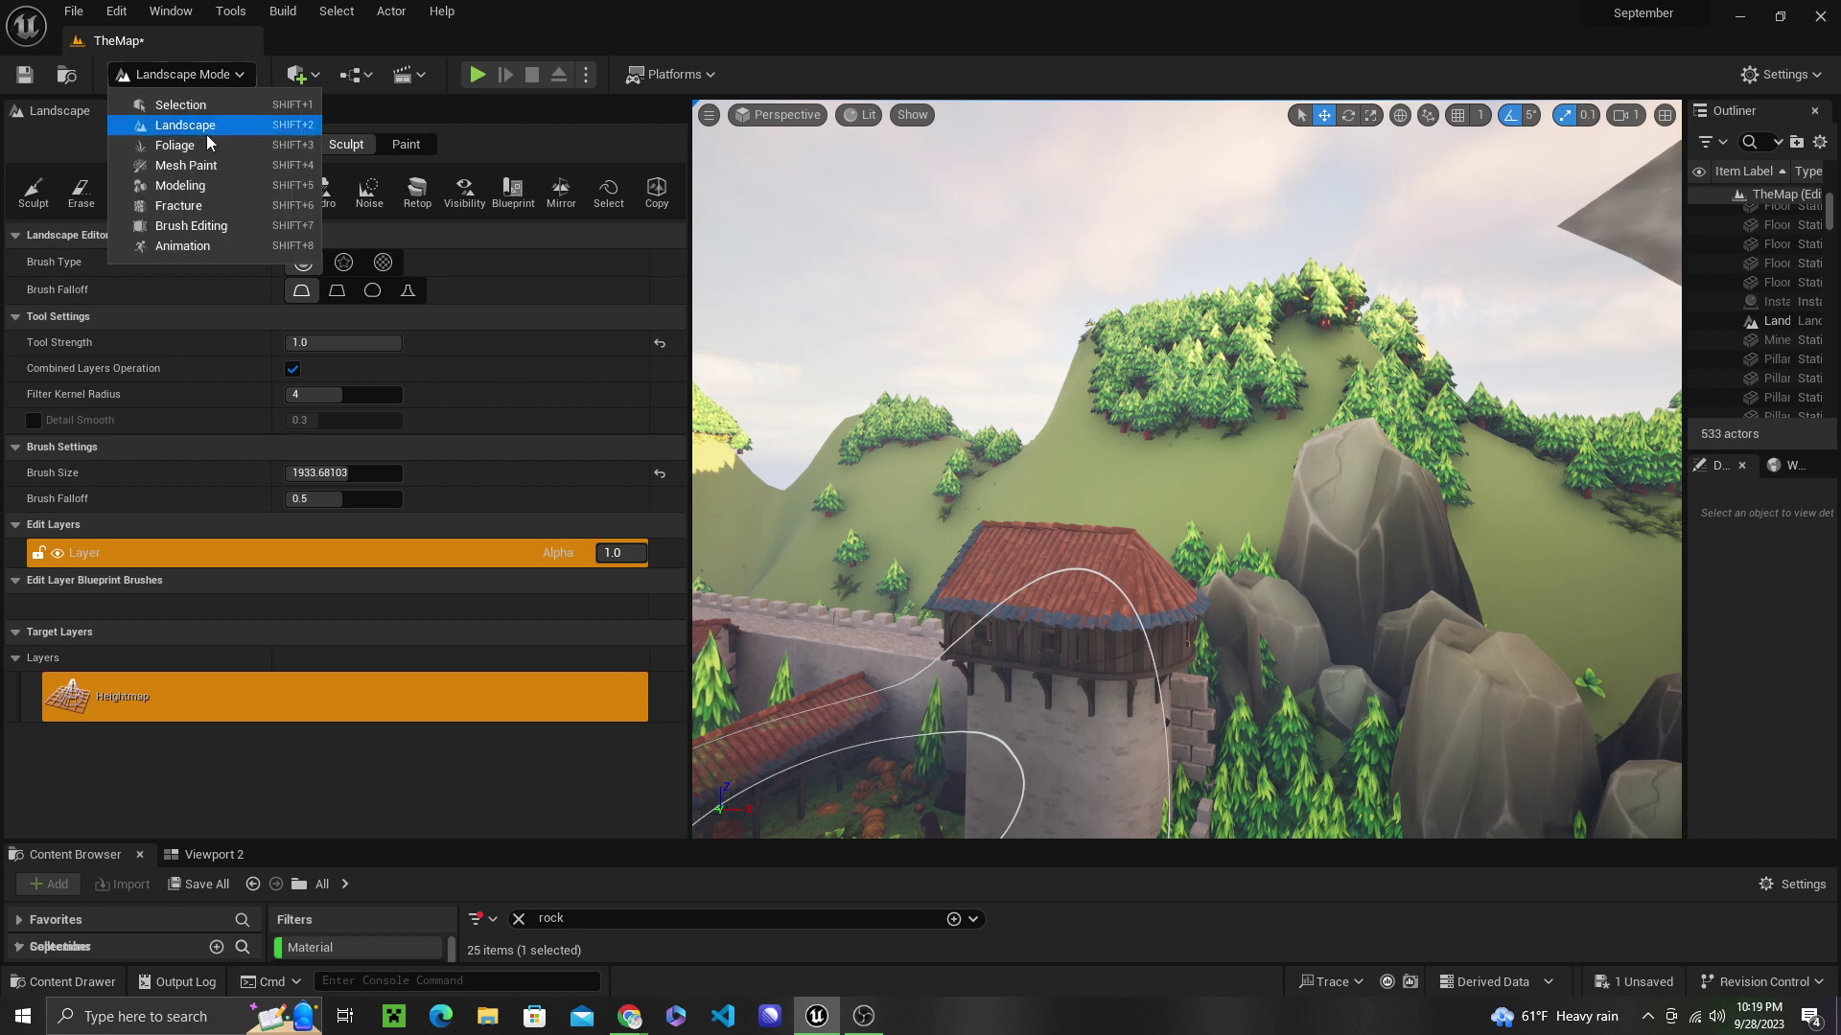
pyautogui.click(205, 147)
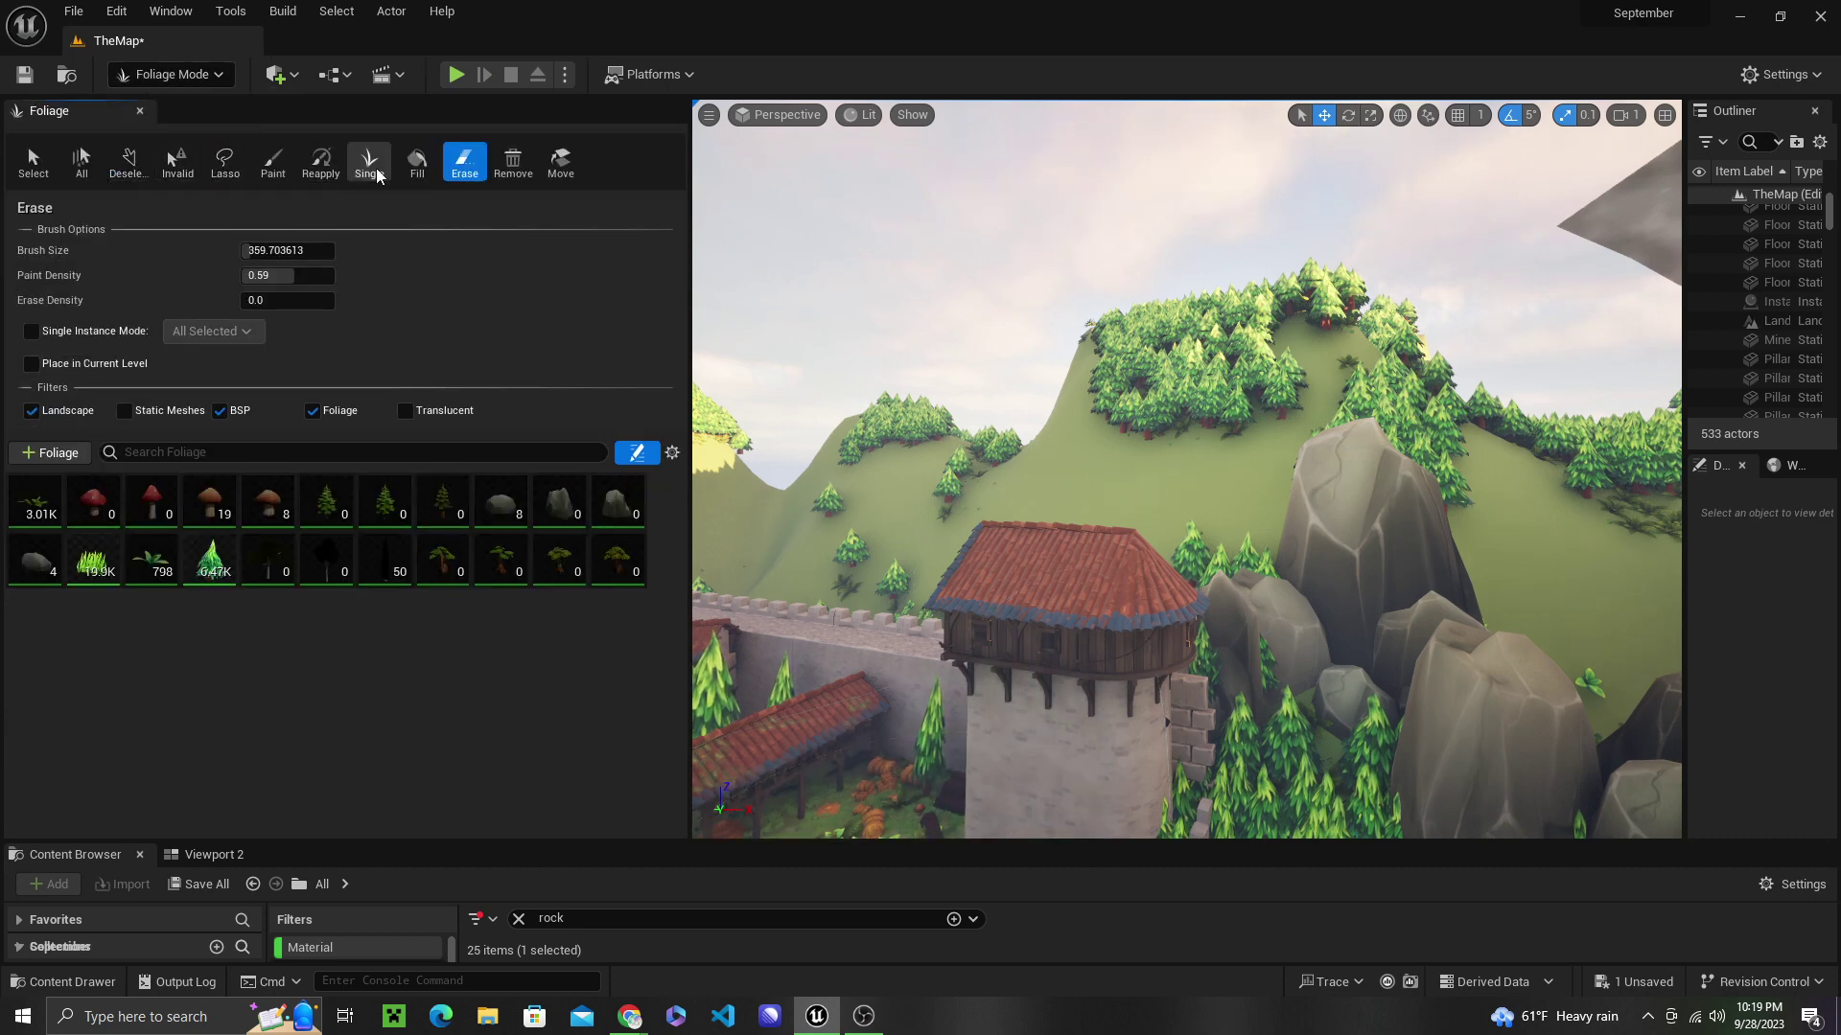
pyautogui.click(273, 161)
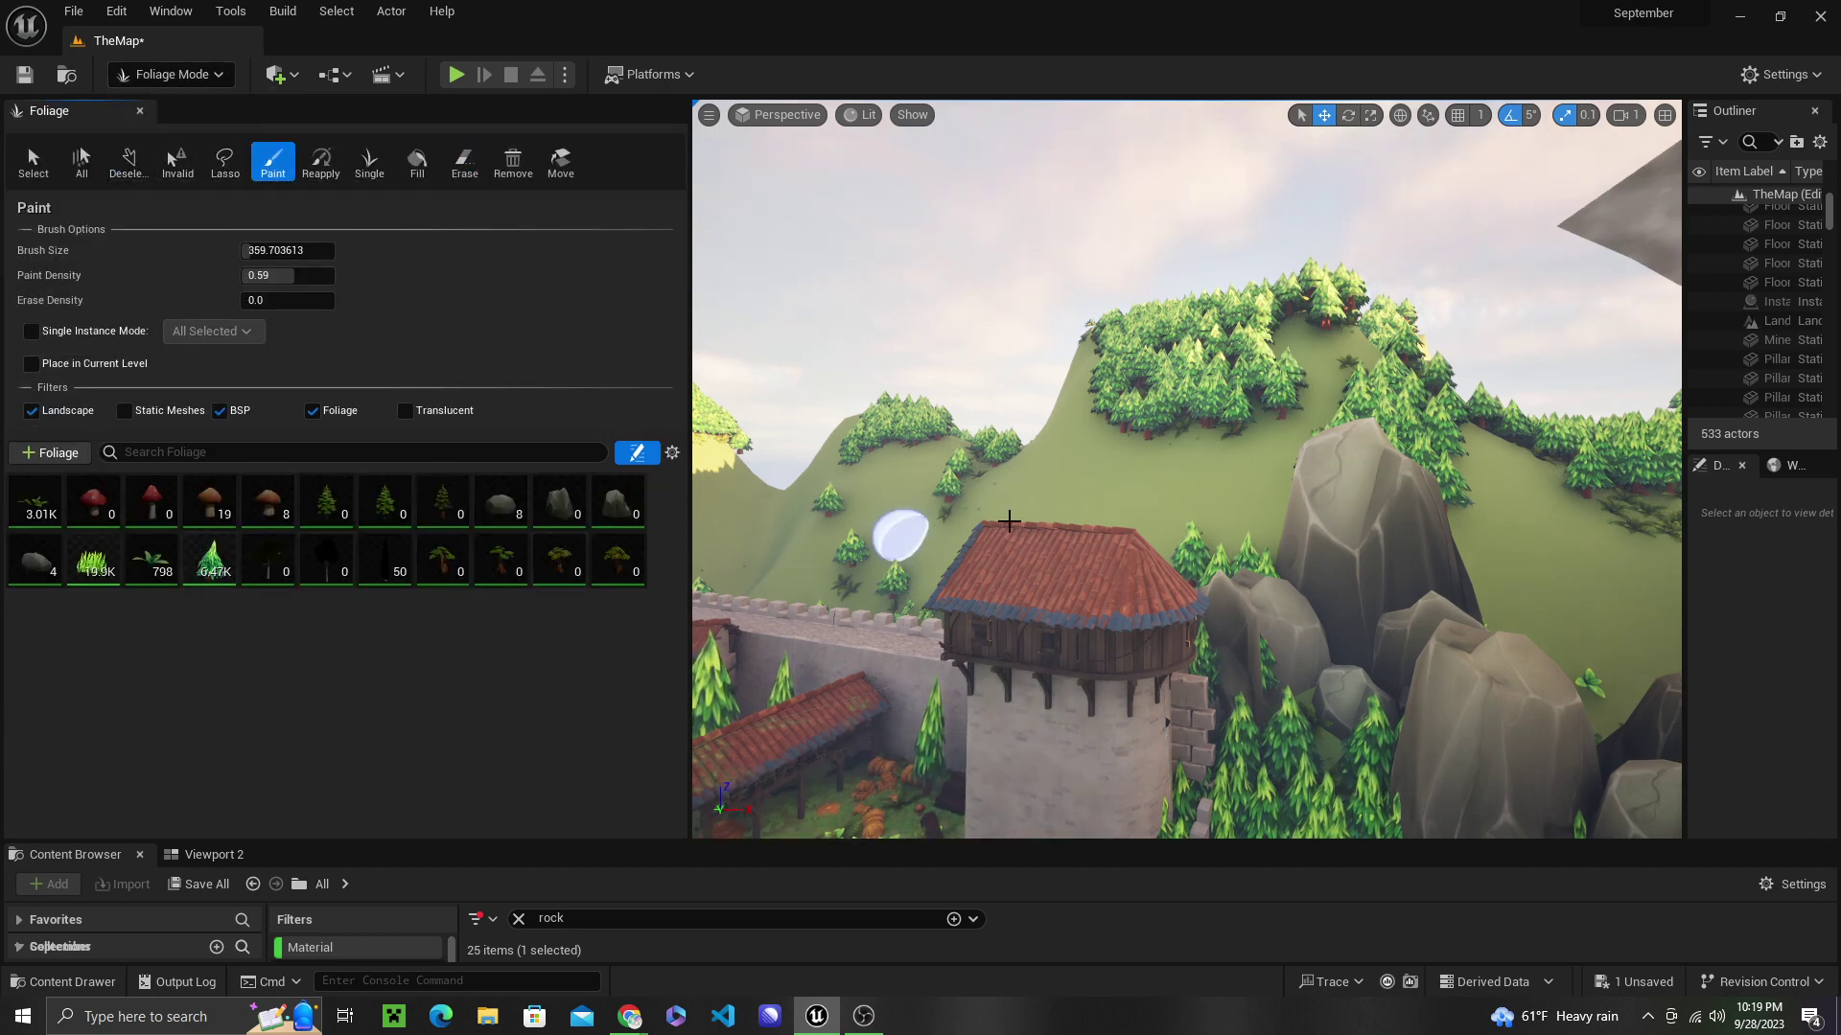
pyautogui.moveTo(259, 251); pyautogui.dragTo(277, 251)
pyautogui.click(1147, 440)
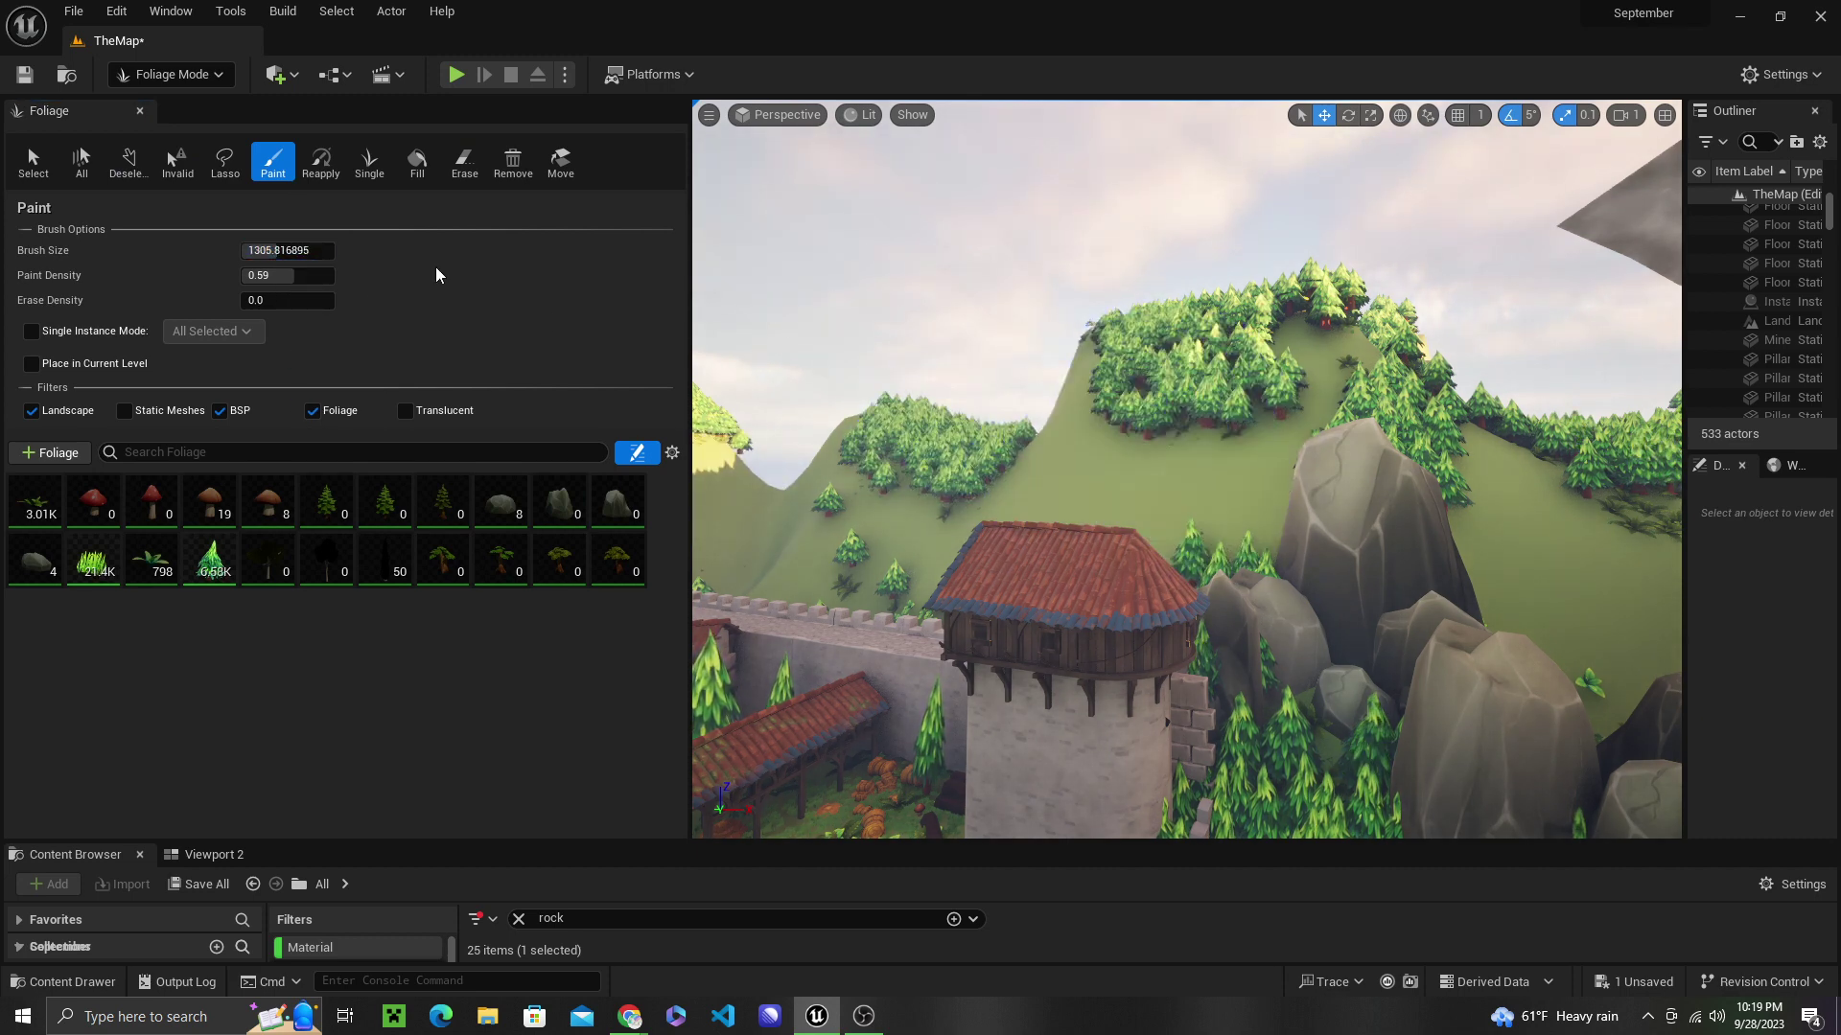
# Set the painting density of SM_ENV_TREE_village_LOD0 to about 670 per 1Kuu and paint more foliage over the hillside.
pyautogui.click(204, 562)
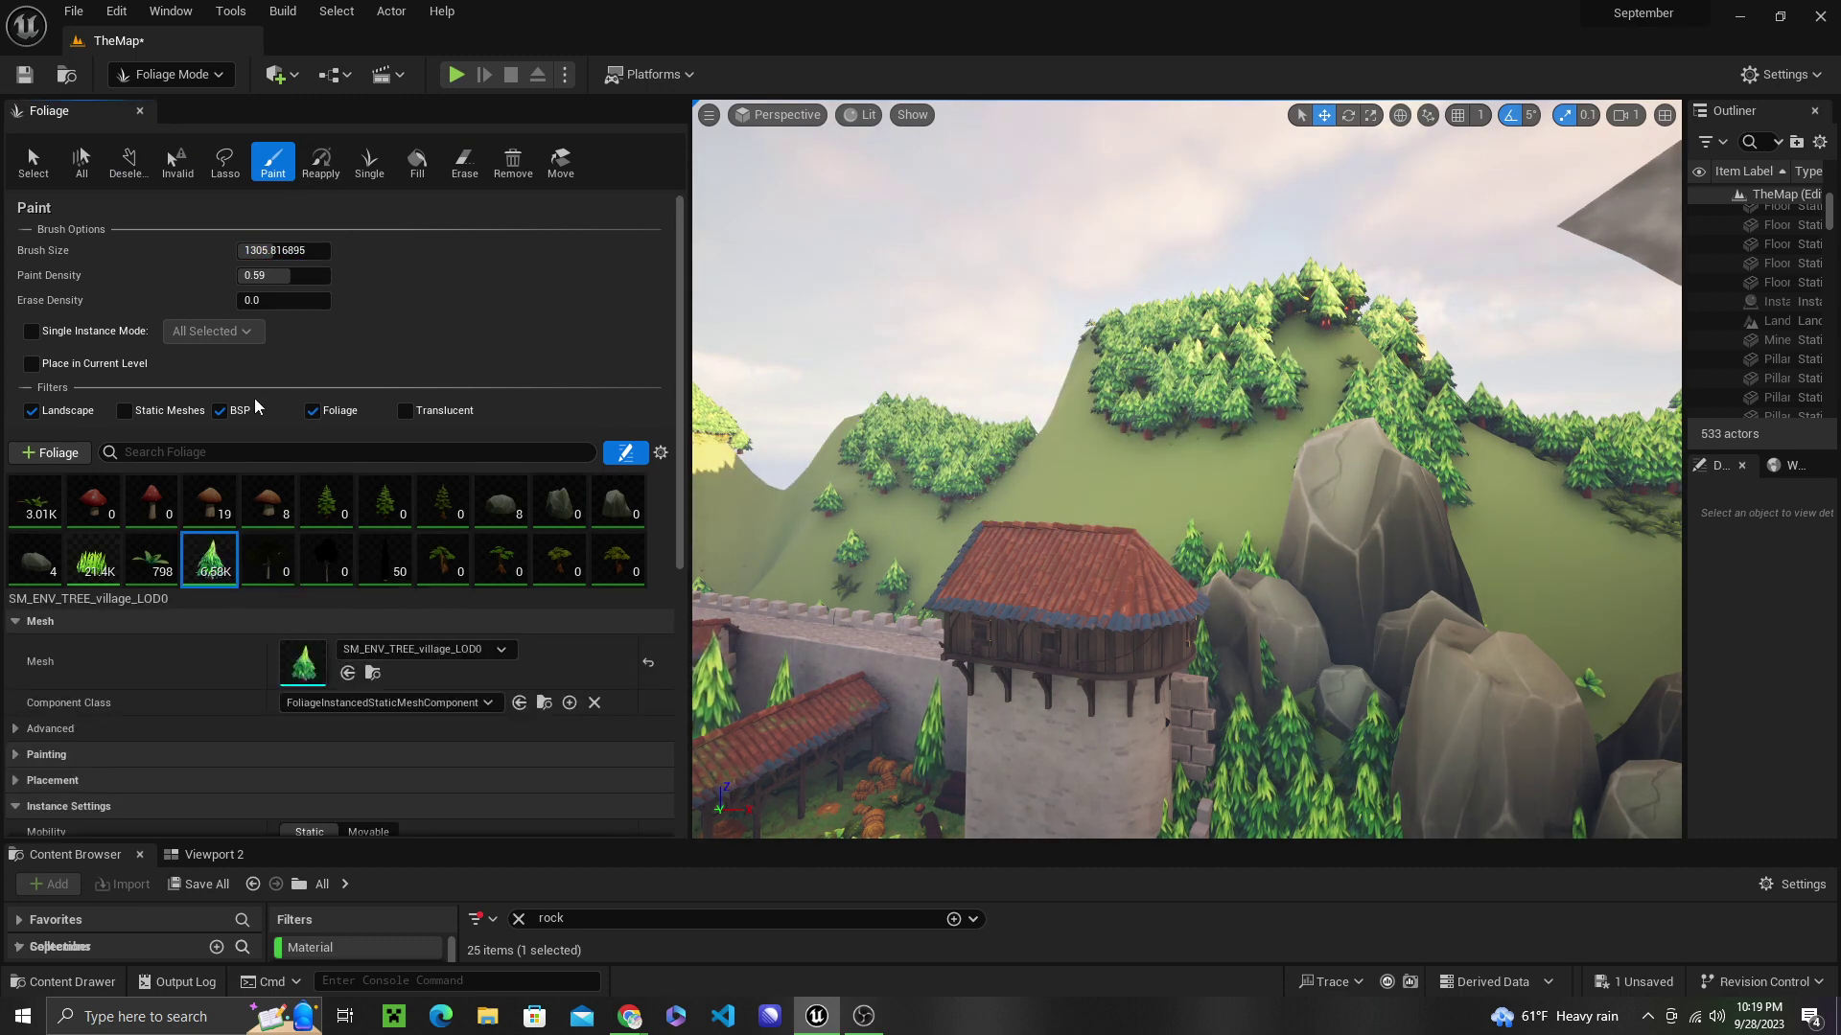
pyautogui.scroll(-4, 297, 671)
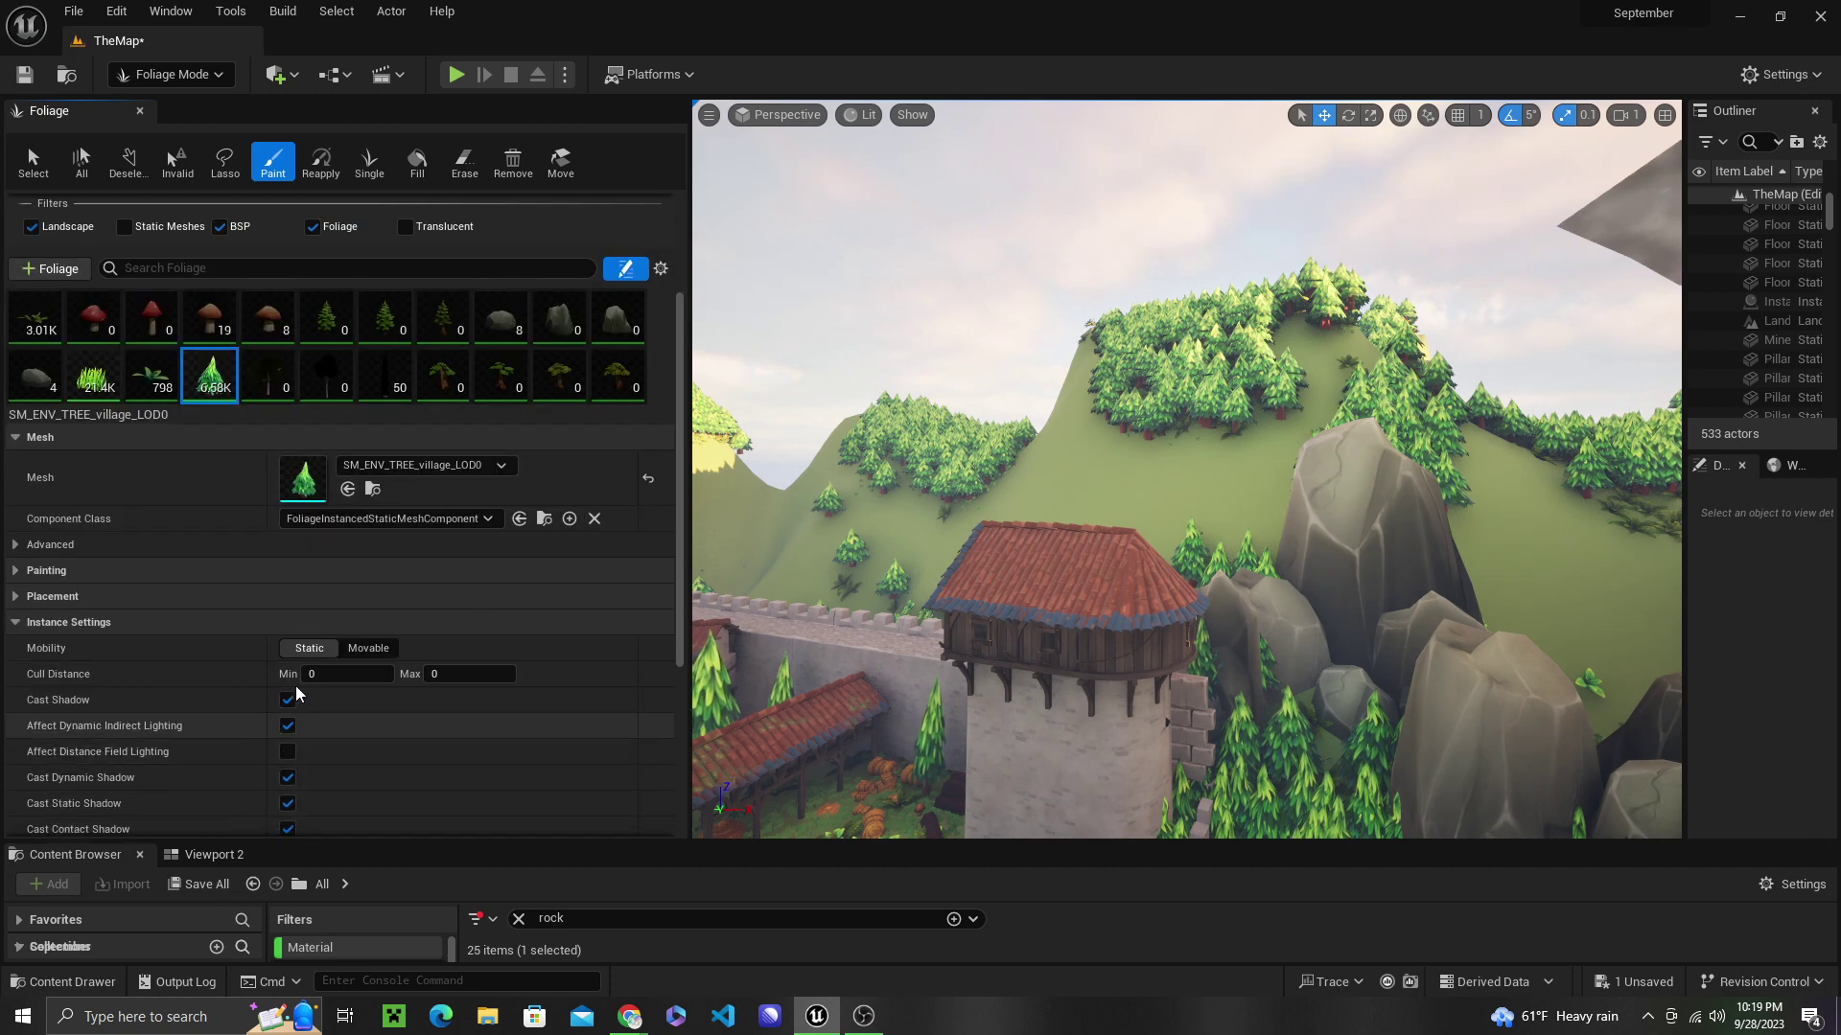
pyautogui.scroll(-2, 239, 662)
pyautogui.click(43, 504)
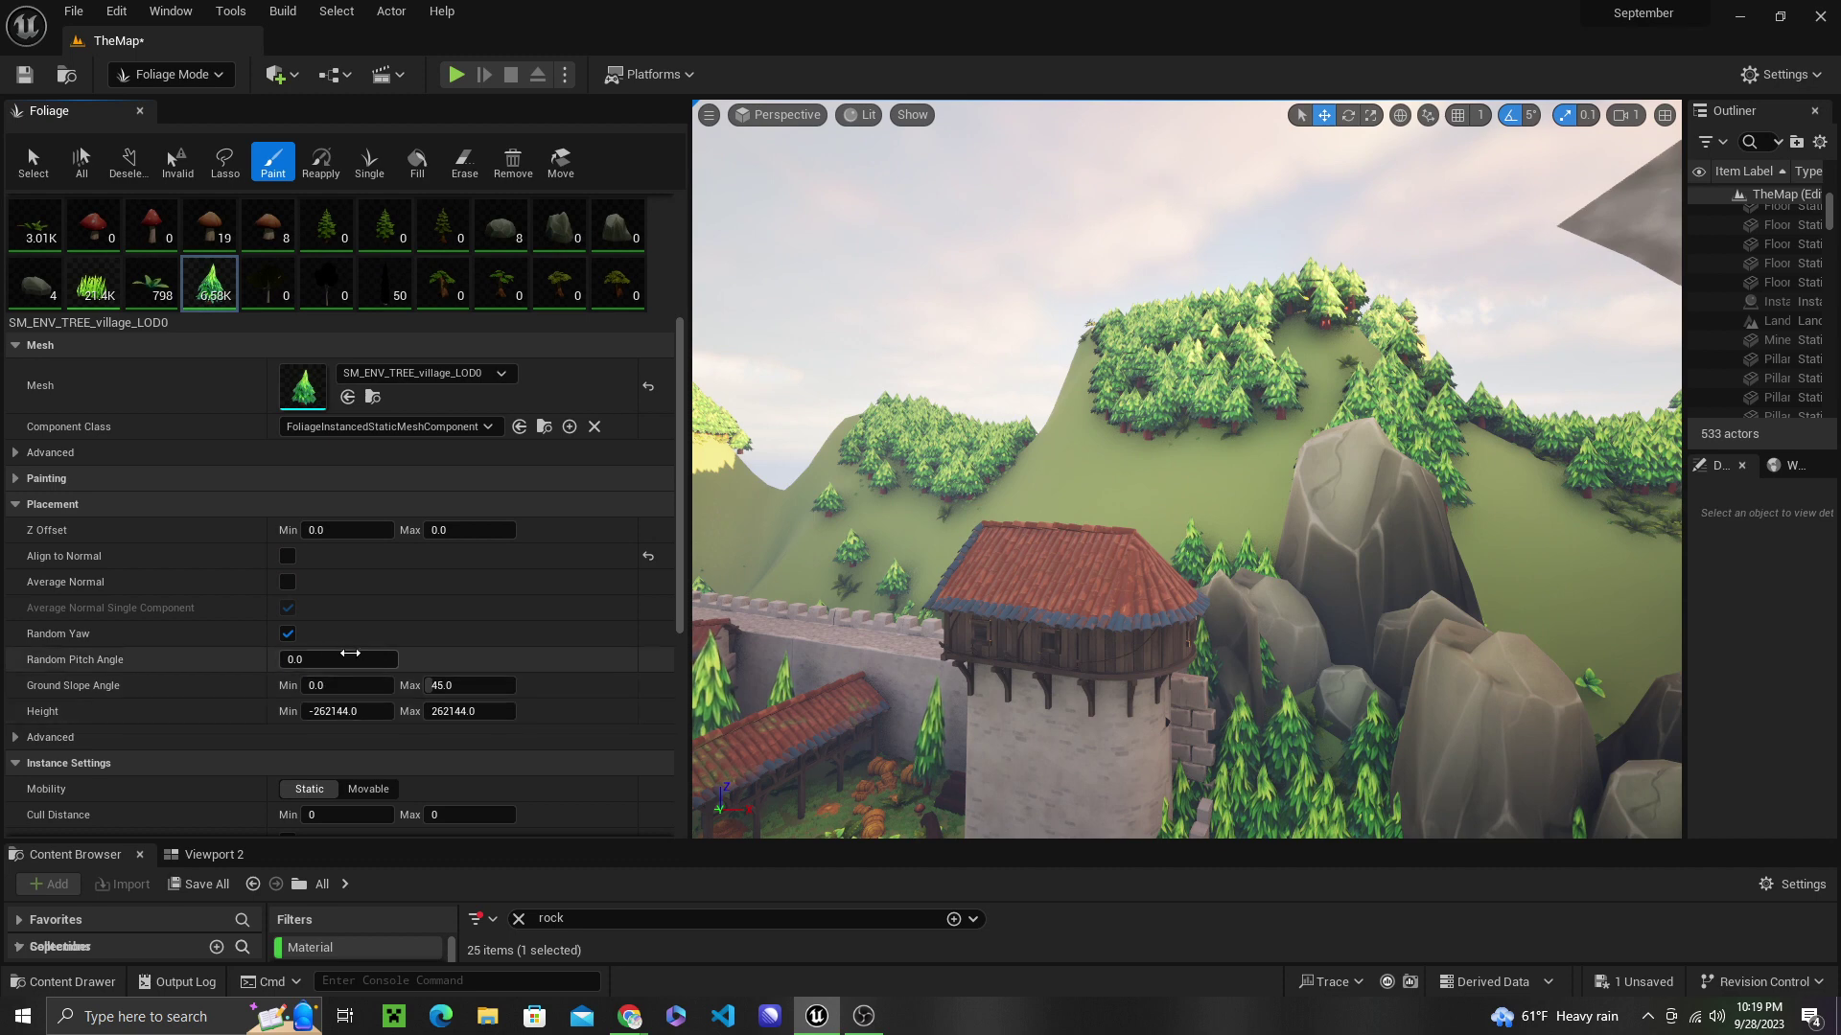
pyautogui.click(135, 478)
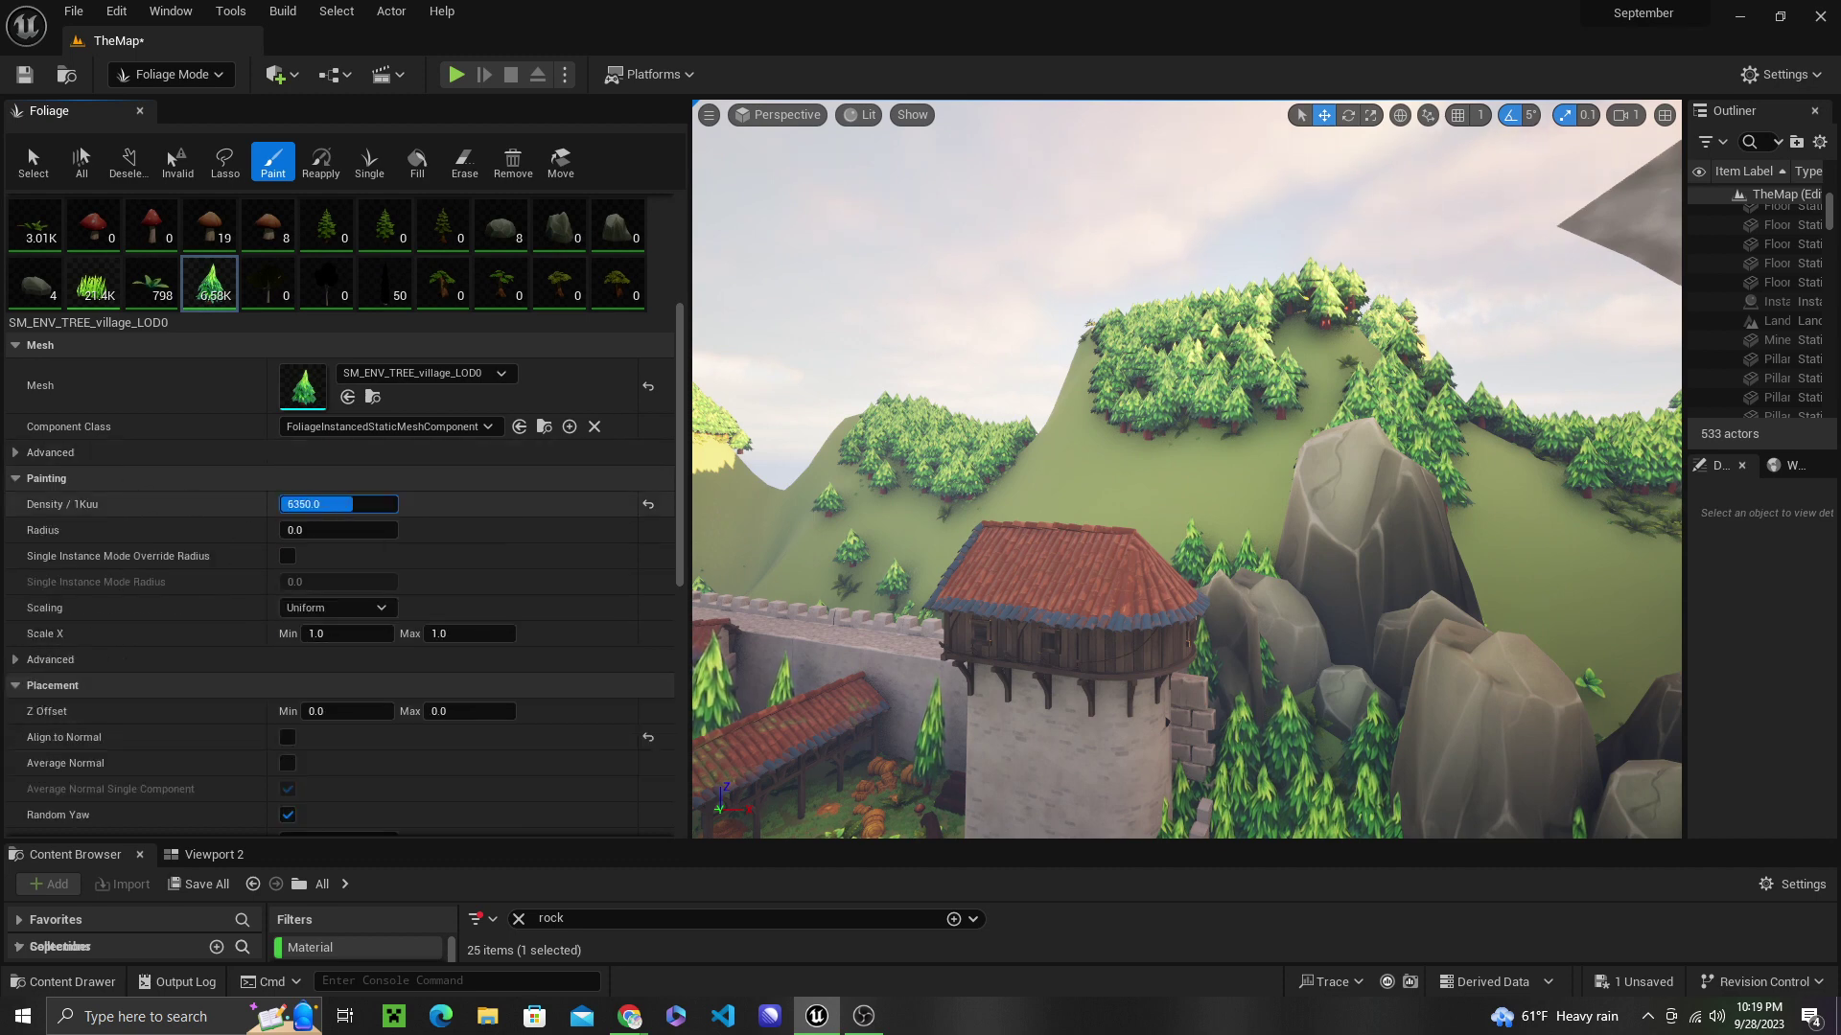
pyautogui.moveTo(844, 460)
pyautogui.mouseDown()
pyautogui.moveTo(864, 452)
pyautogui.moveTo(1274, 707)
pyautogui.moveTo(1098, 451)
pyautogui.moveTo(1162, 257)
pyautogui.mouseUp()
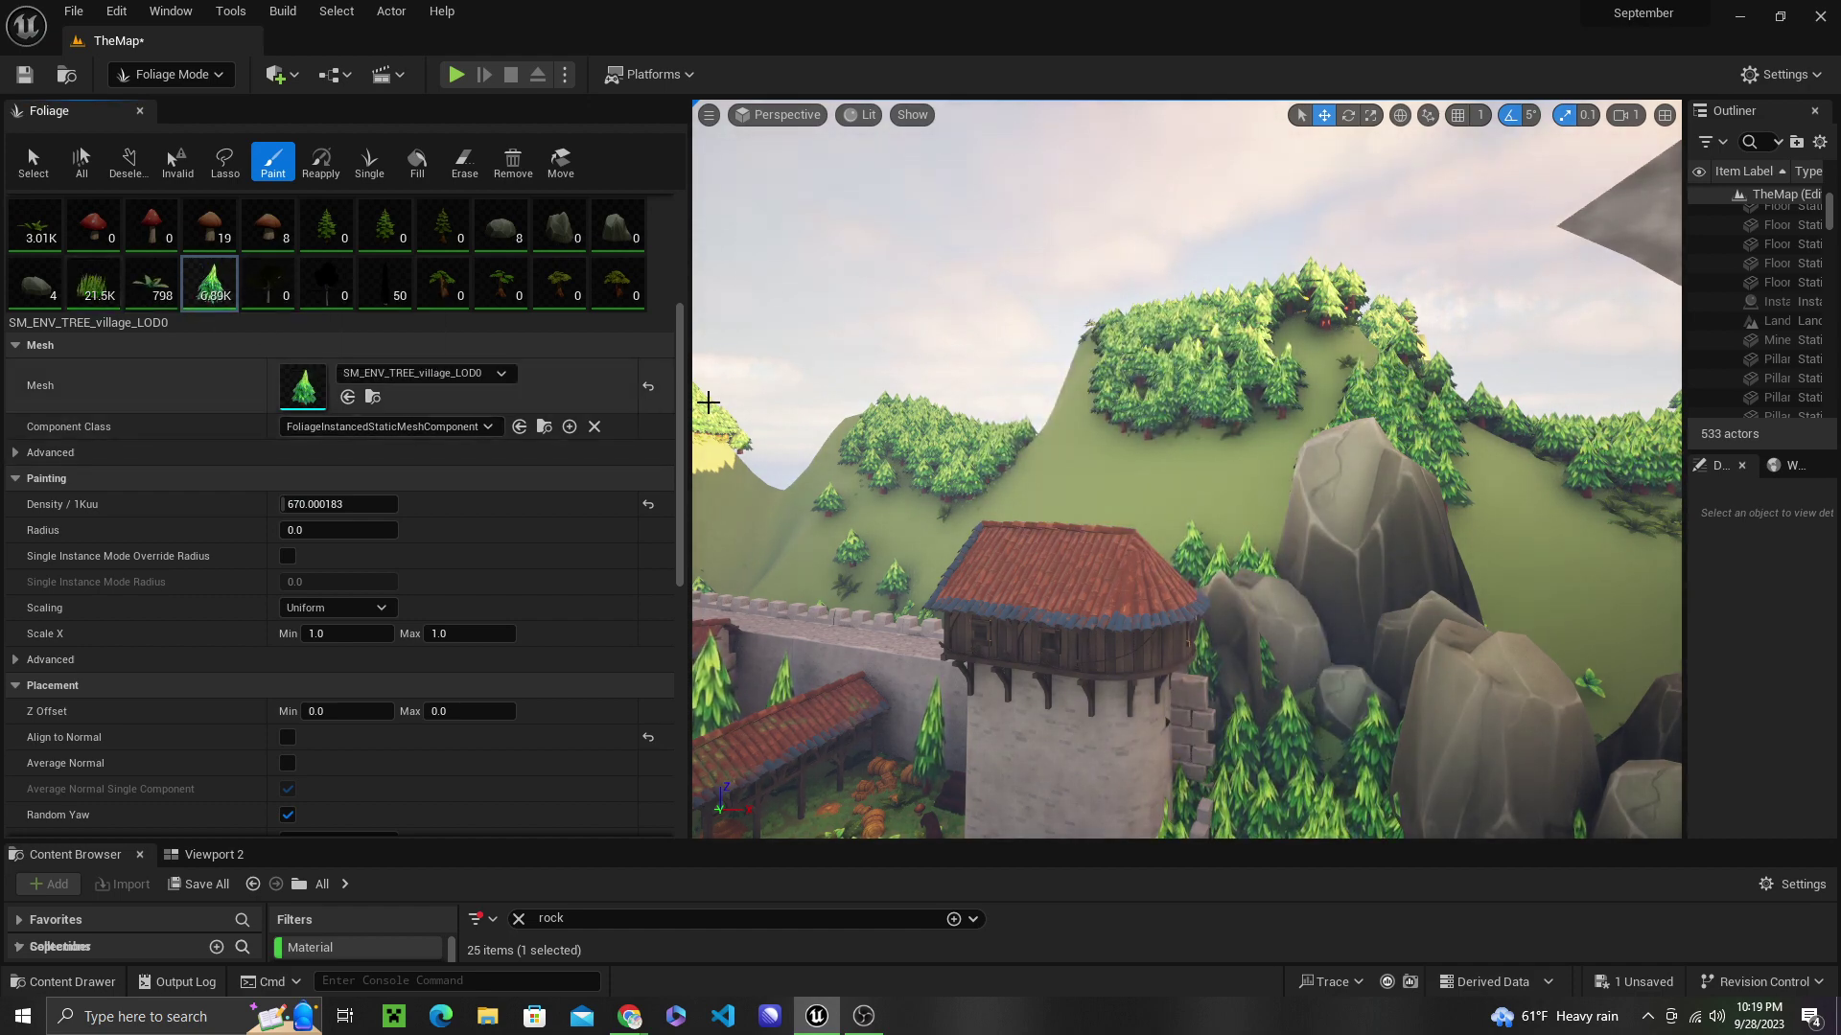
# Try painting more village trees on the hillsides around the castle courtyard and undo the unwanted strokes.
pyautogui.moveTo(1138, 456)
pyautogui.mouseDown()
pyautogui.moveTo(933, 337)
pyautogui.moveTo(941, 448)
pyautogui.mouseUp()
pyautogui.moveTo(941, 448); pyautogui.dragTo(928, 538, button='right')
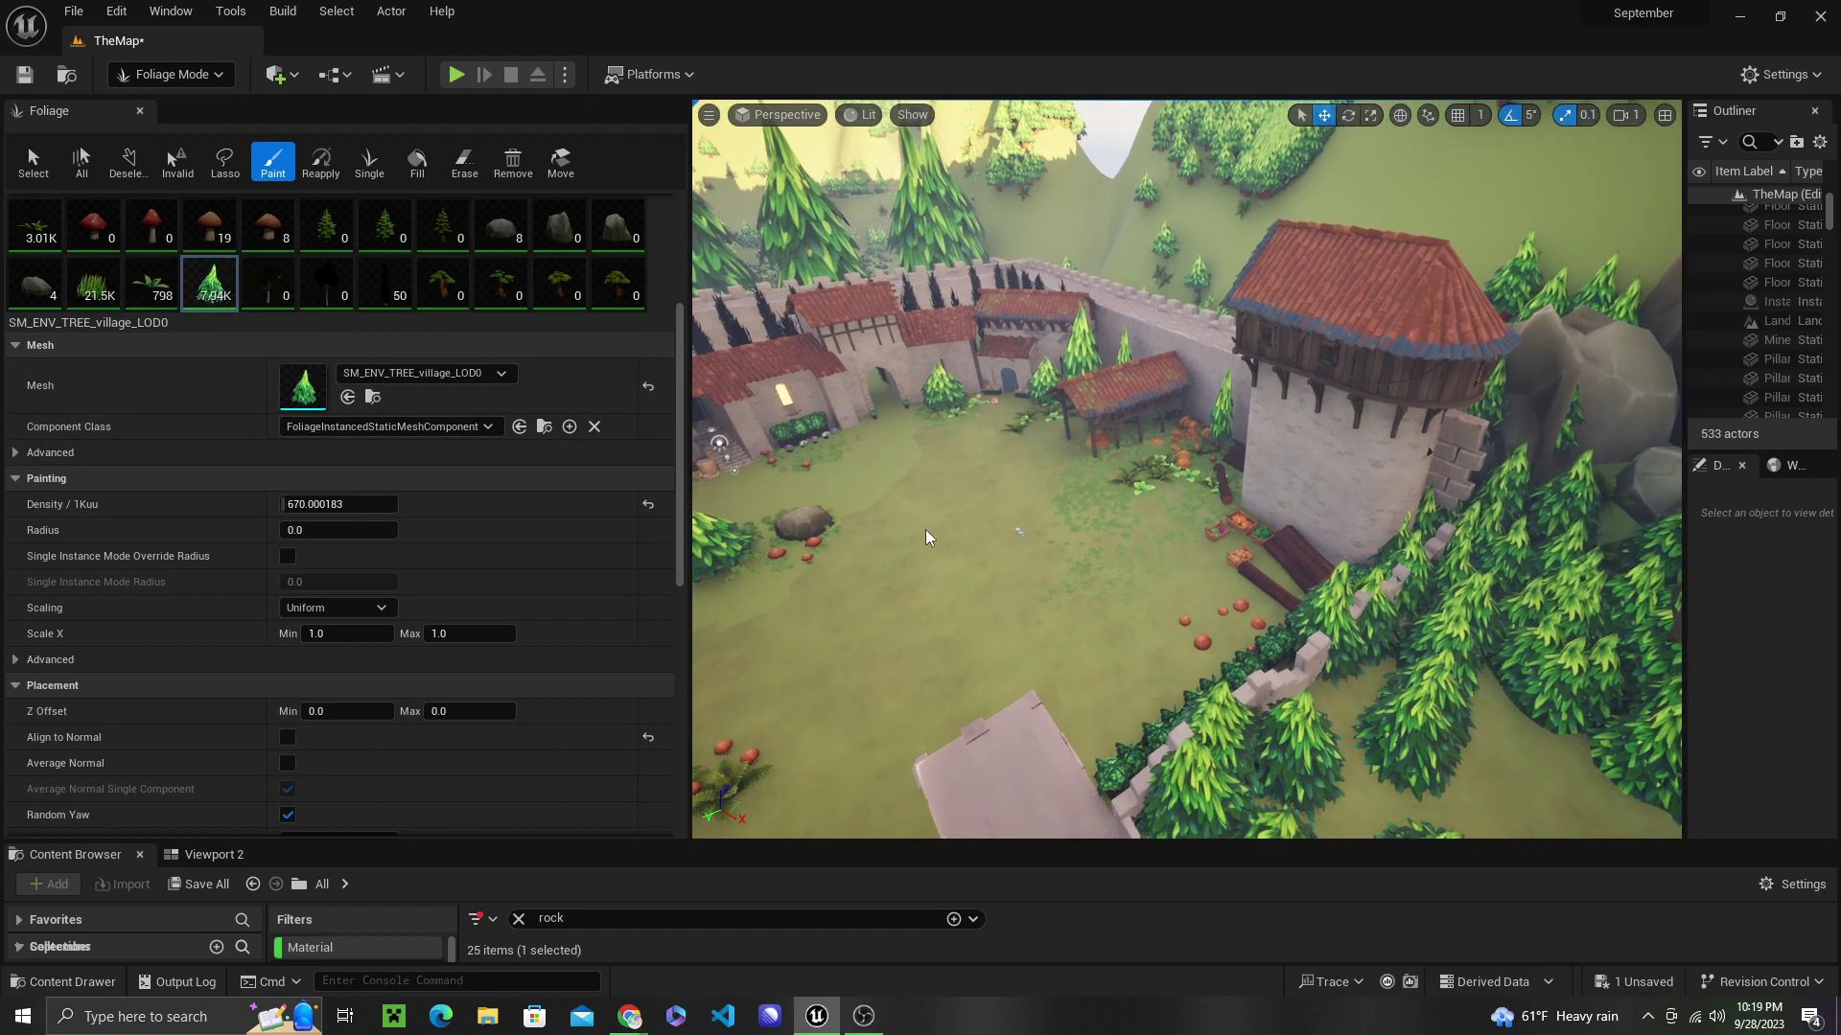
pyautogui.moveTo(940, 447); pyautogui.dragTo(1048, 497)
pyautogui.hotkey('ctrl', 'z')
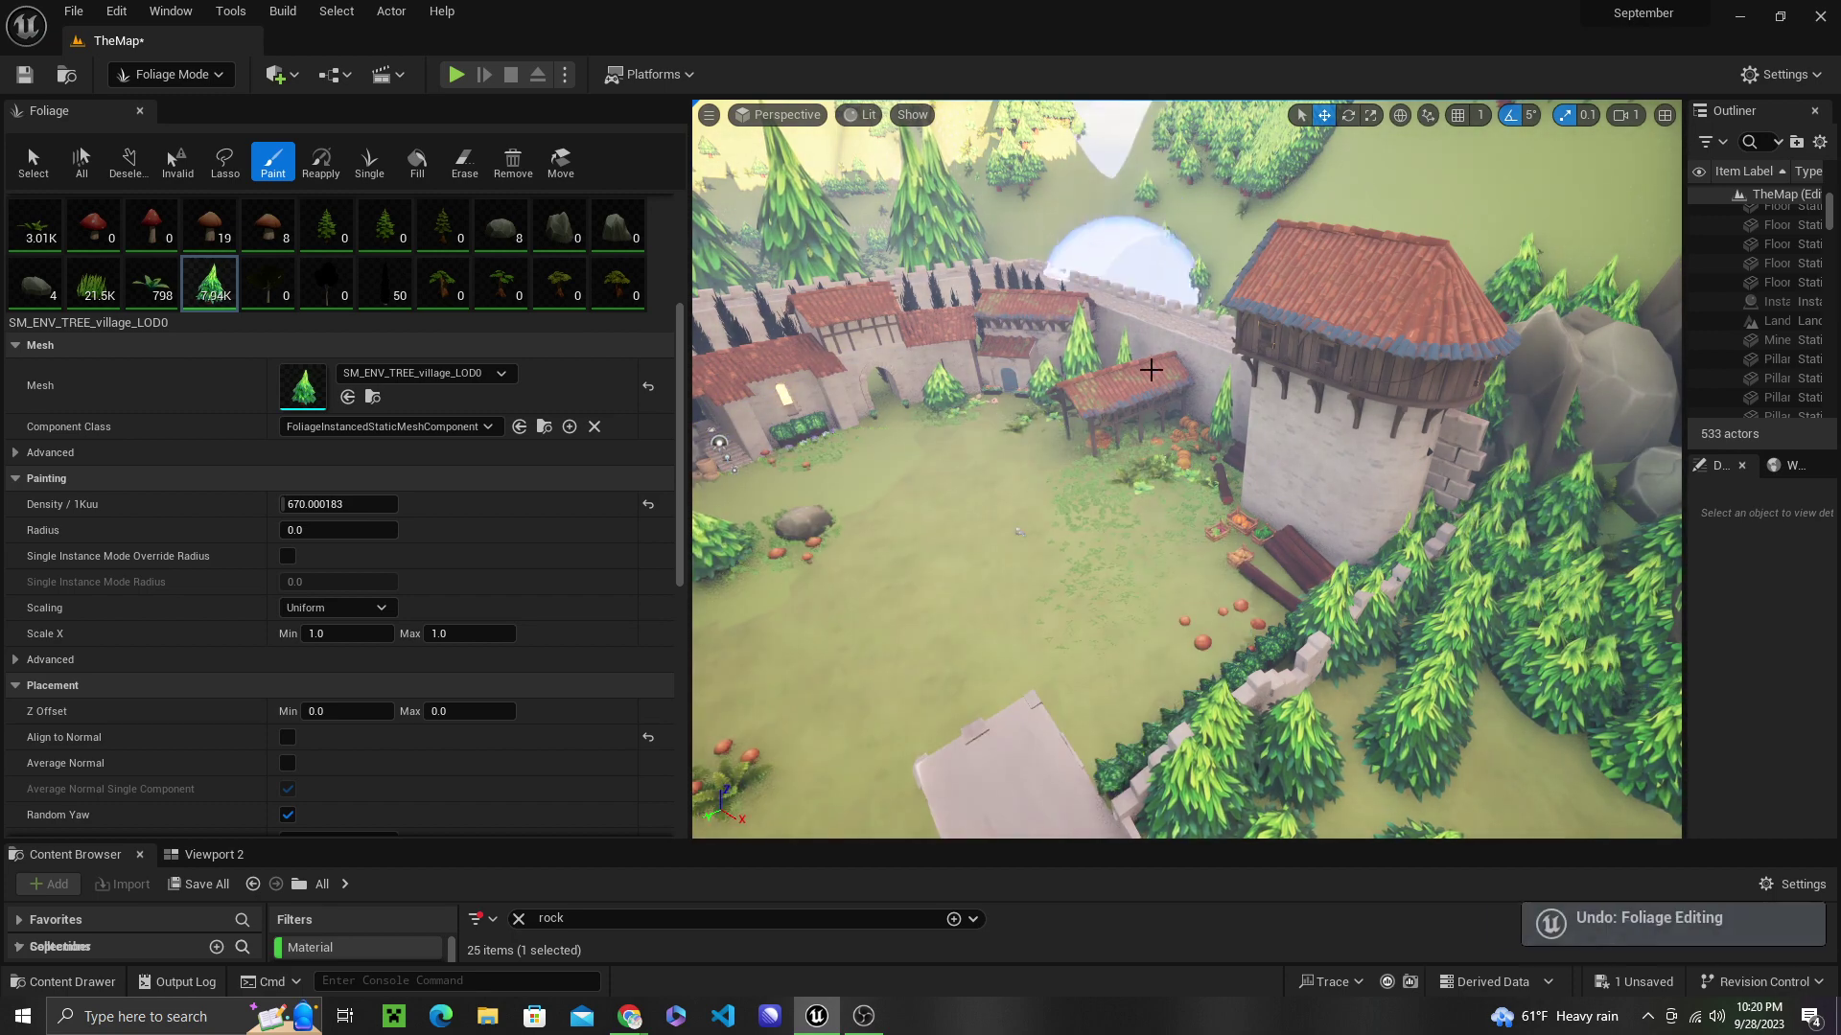
pyautogui.moveTo(1133, 167); pyautogui.dragTo(1163, 308, button='right')
pyautogui.moveTo(1165, 316)
pyautogui.mouseDown()
pyautogui.moveTo(883, 336)
pyautogui.moveTo(801, 320)
pyautogui.moveTo(969, 273)
pyautogui.mouseUp()
pyautogui.hotkey('ctrl', 'z')
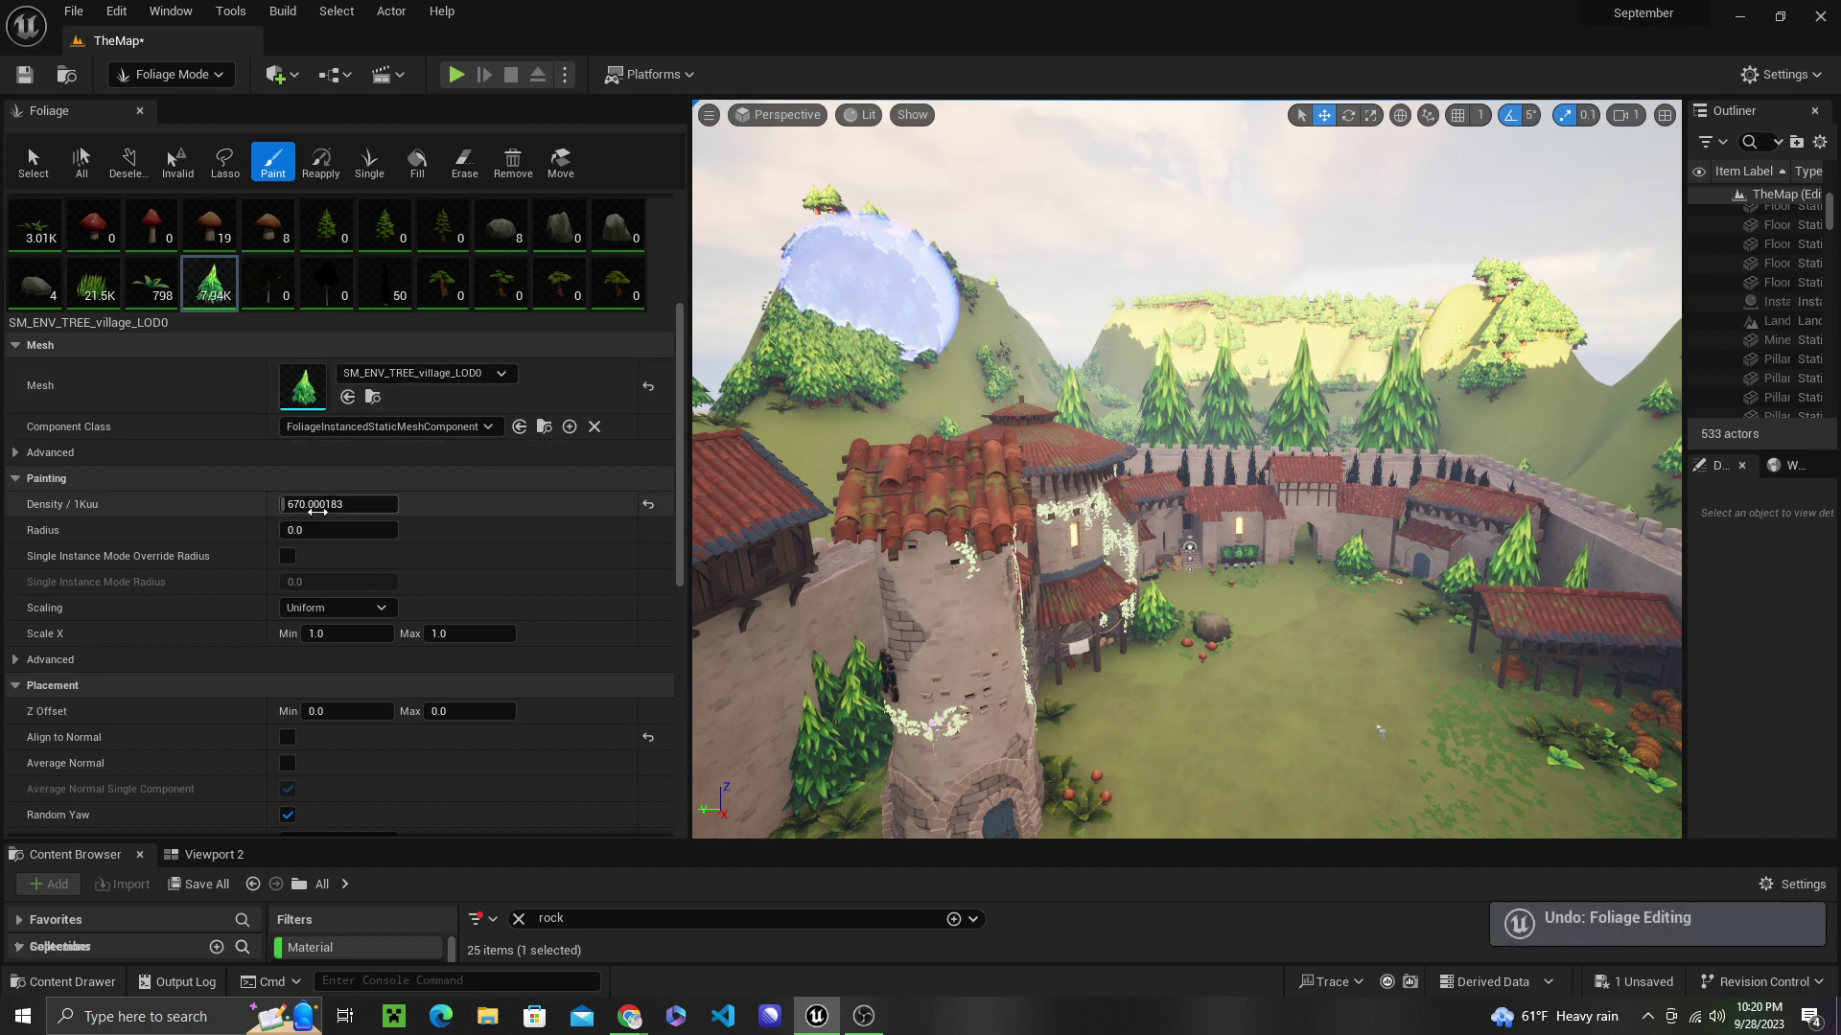
# Set the painting density of SM_ENV_TREE_village_LOD0 to 80 per 1Kuu.
pyautogui.click(316, 505)
pyautogui.write('80')
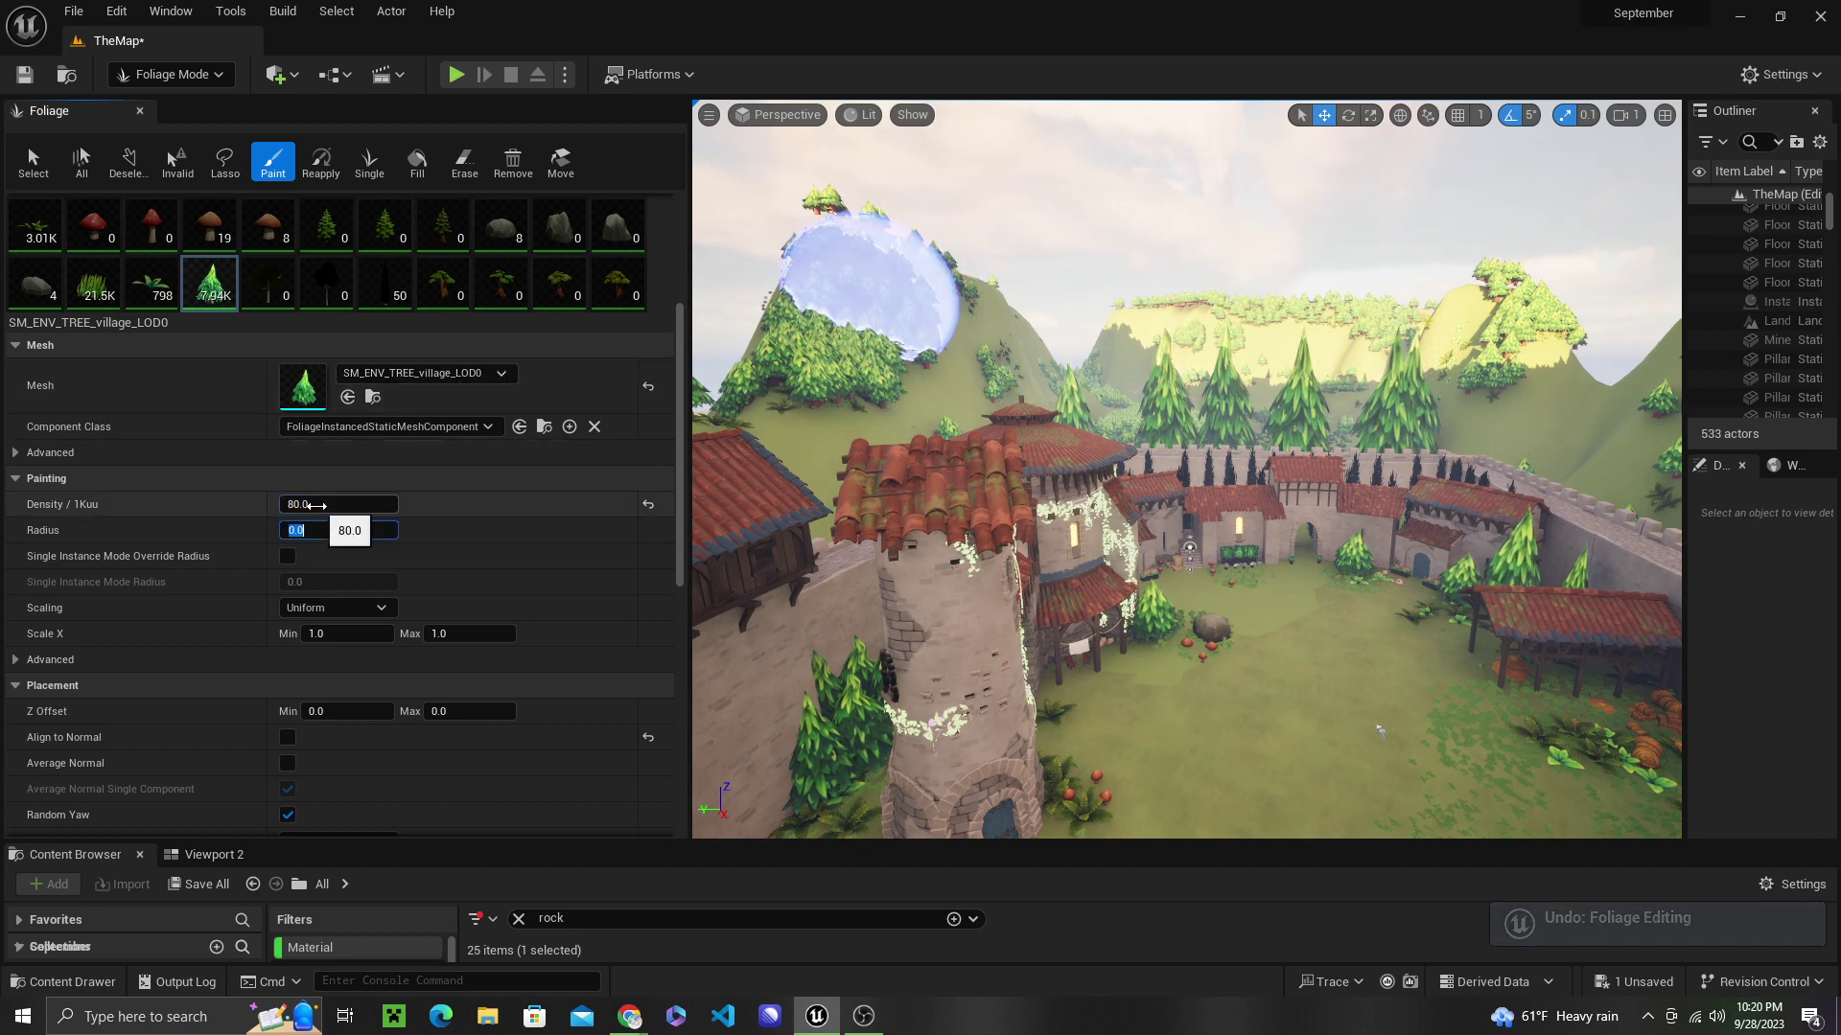
pyautogui.press('Tab')
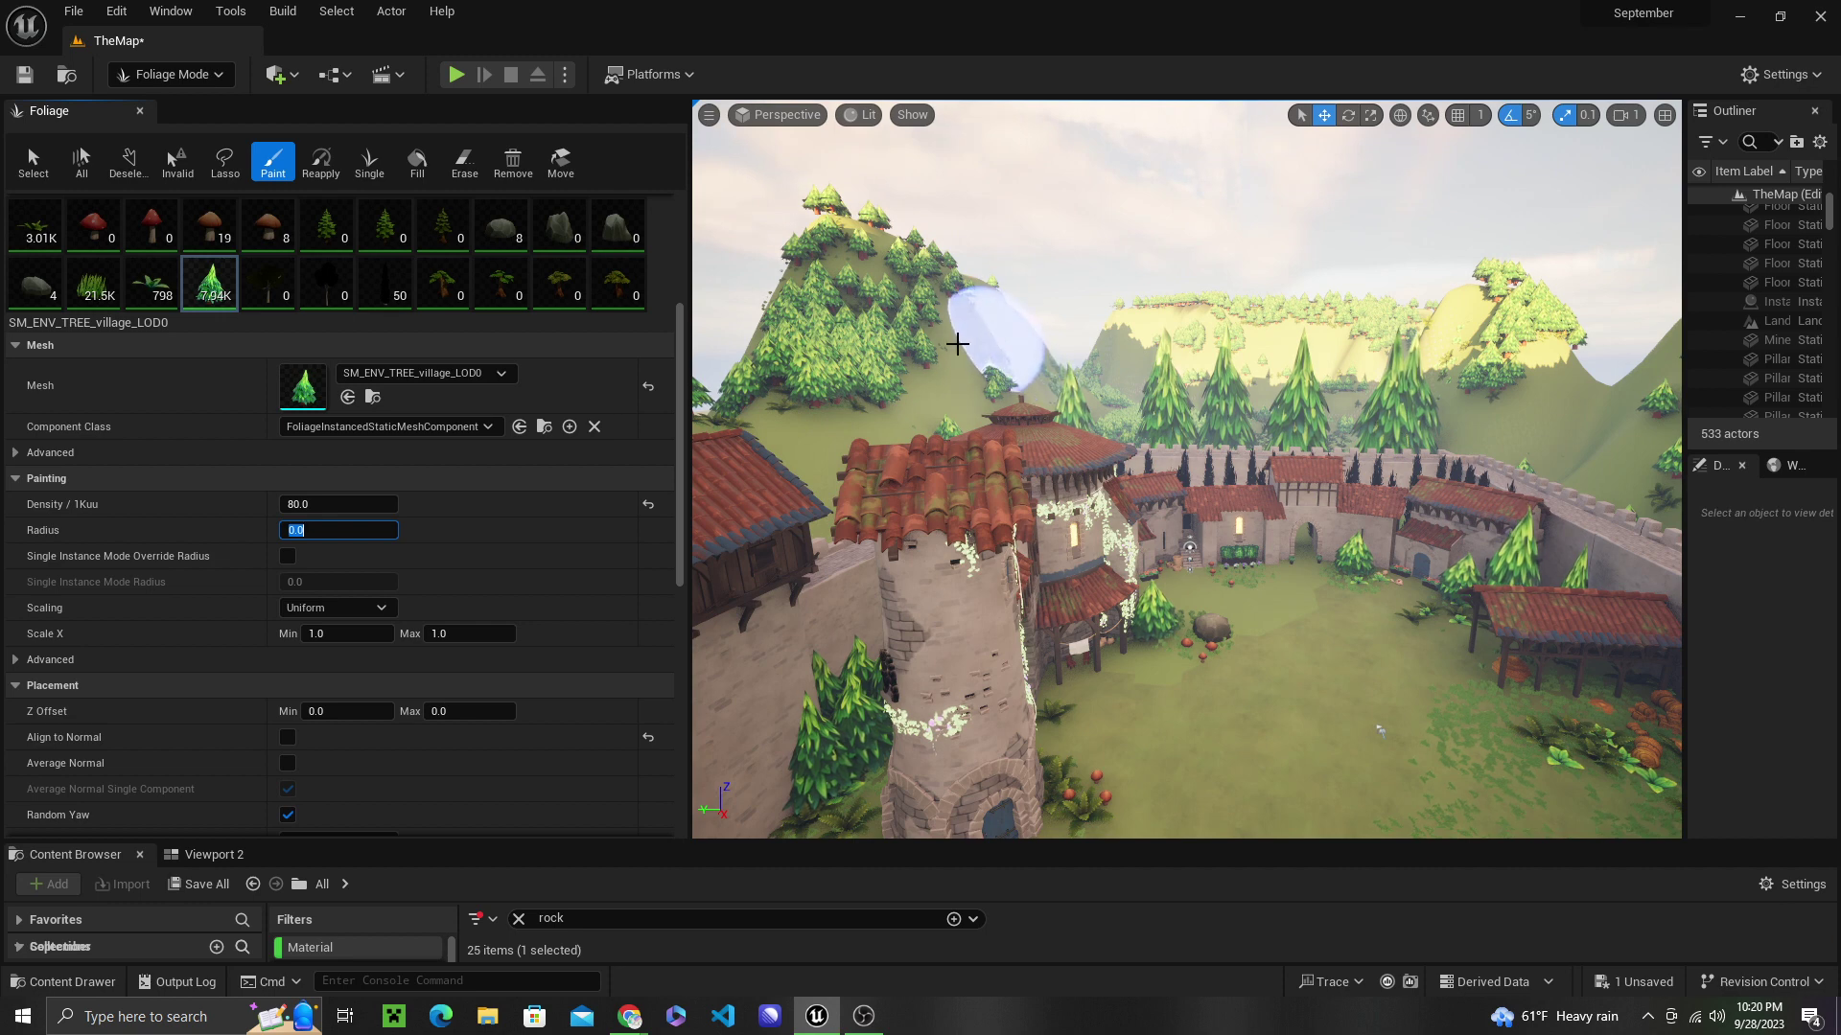
# Undo the density change and the most recent foliage strokes on the hillsides.
pyautogui.hotkey('ctrl', 'z')
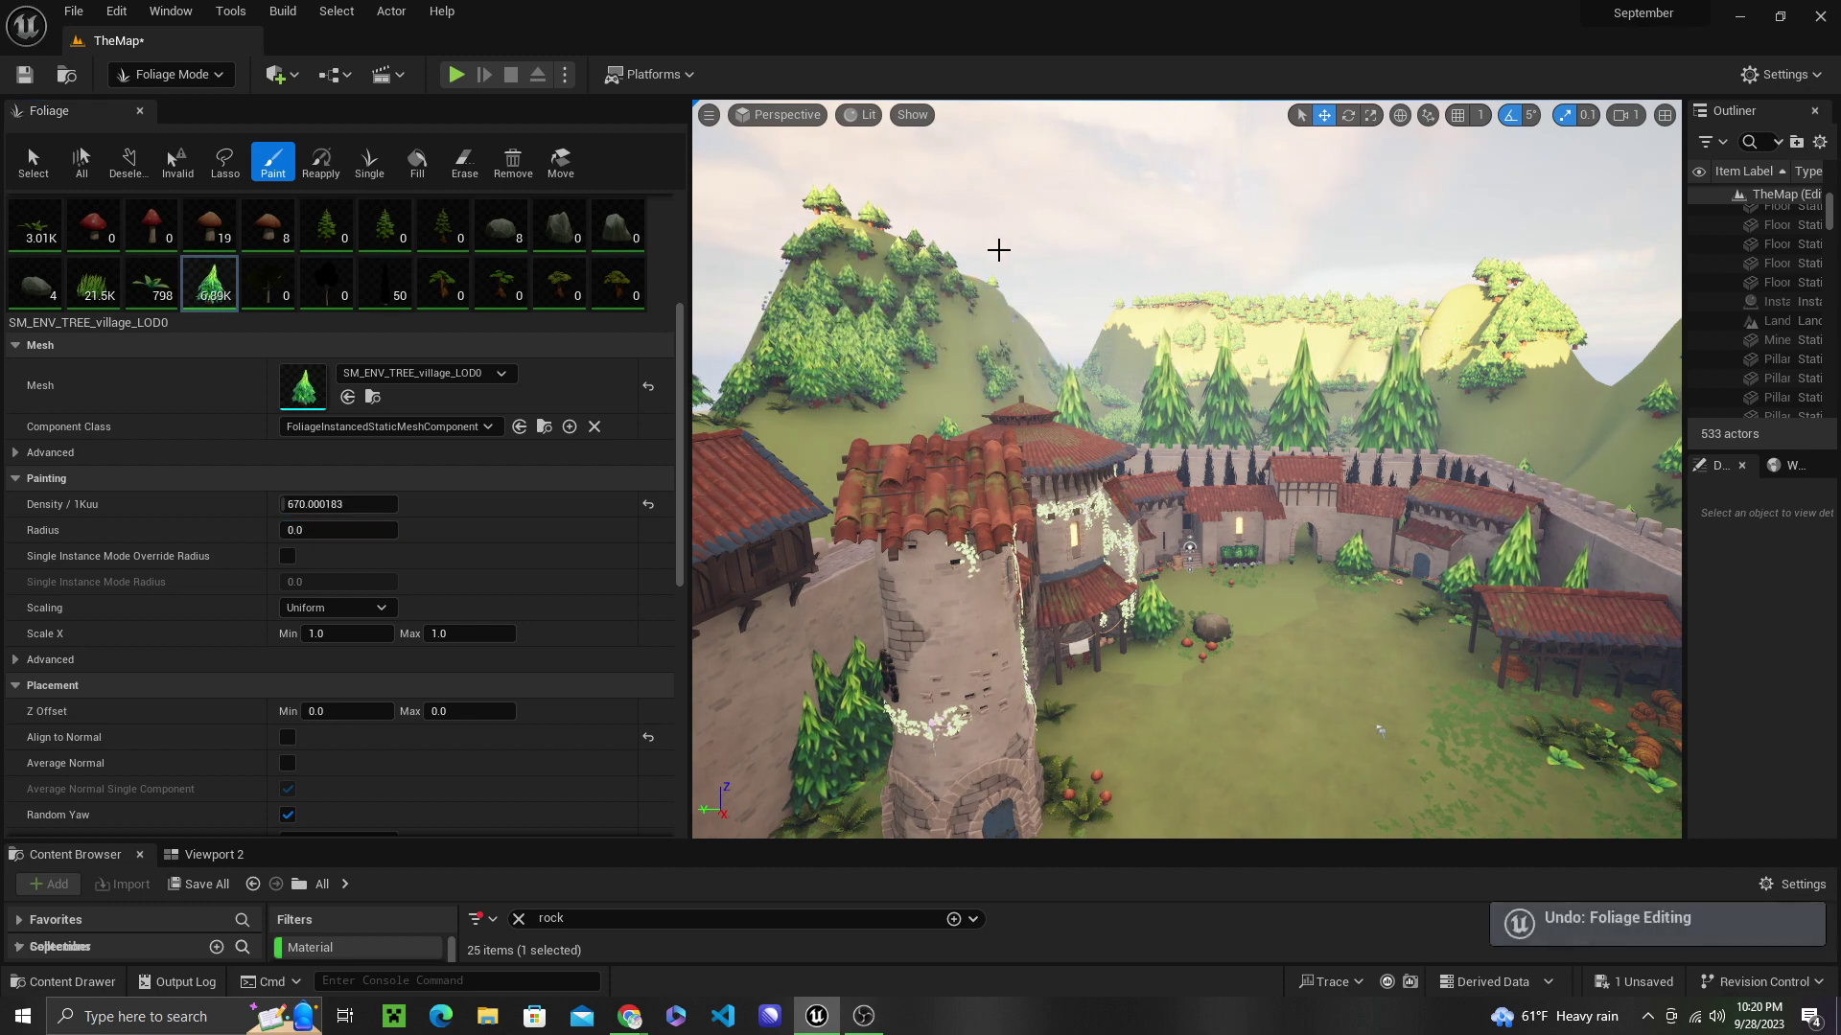
pyautogui.hotkey('ctrl', 'z')
pyautogui.hotkey('ctrl', 'z')
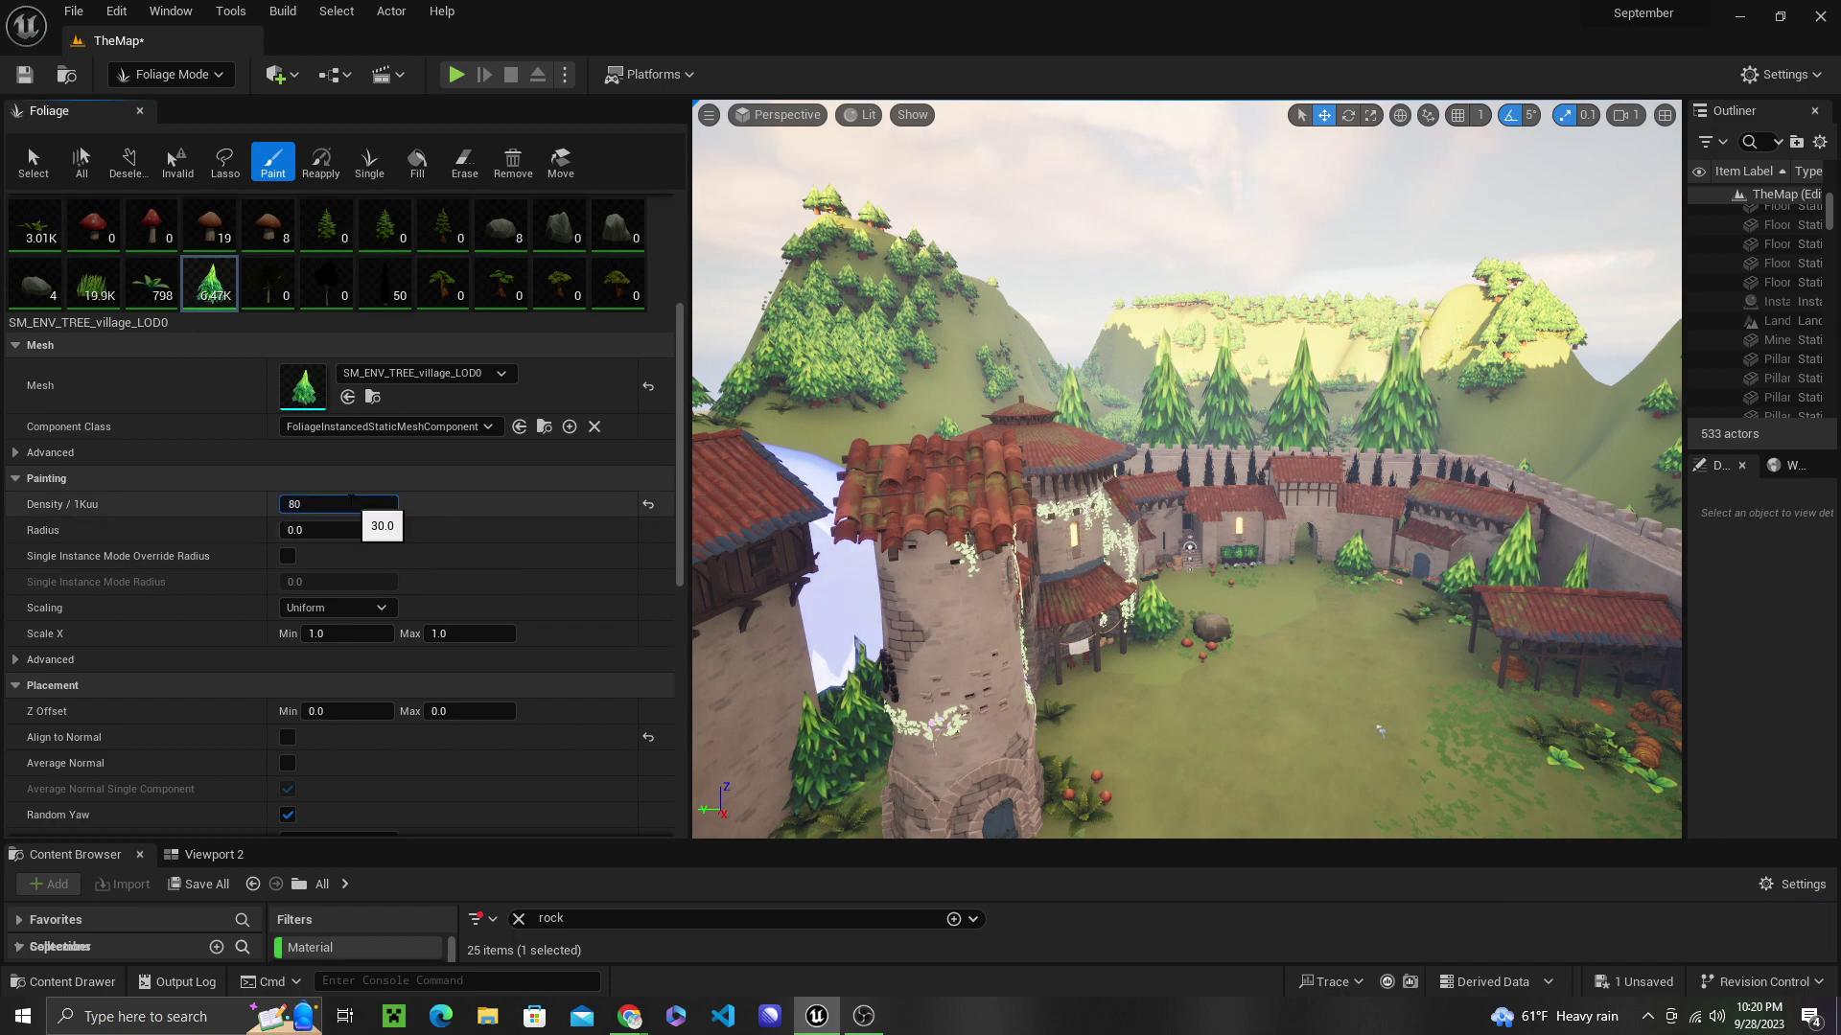
# Paint village trees over the hillsides at a density of 80 per 1Kuu, undoing the last stroke.
pyautogui.press('Tab')
pyautogui.moveTo(1105, 358); pyautogui.dragTo(1036, 350)
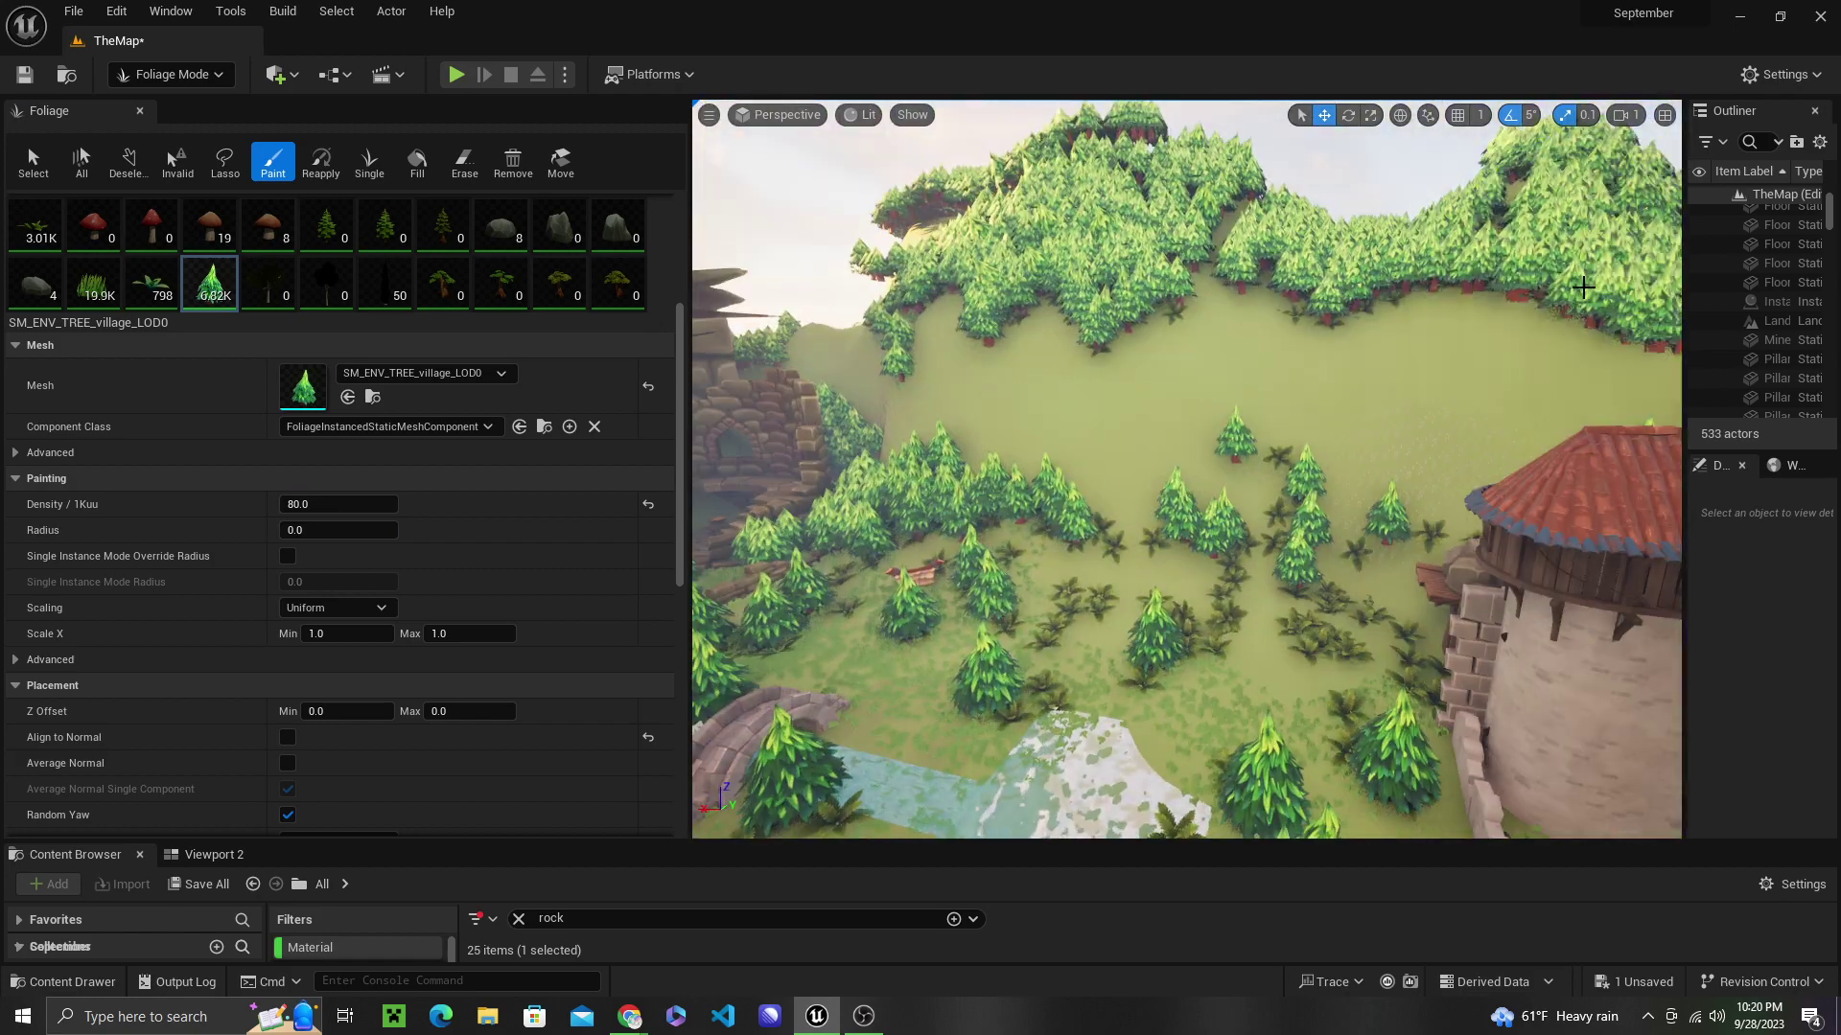
pyautogui.hotkey('ctrl', 'z')
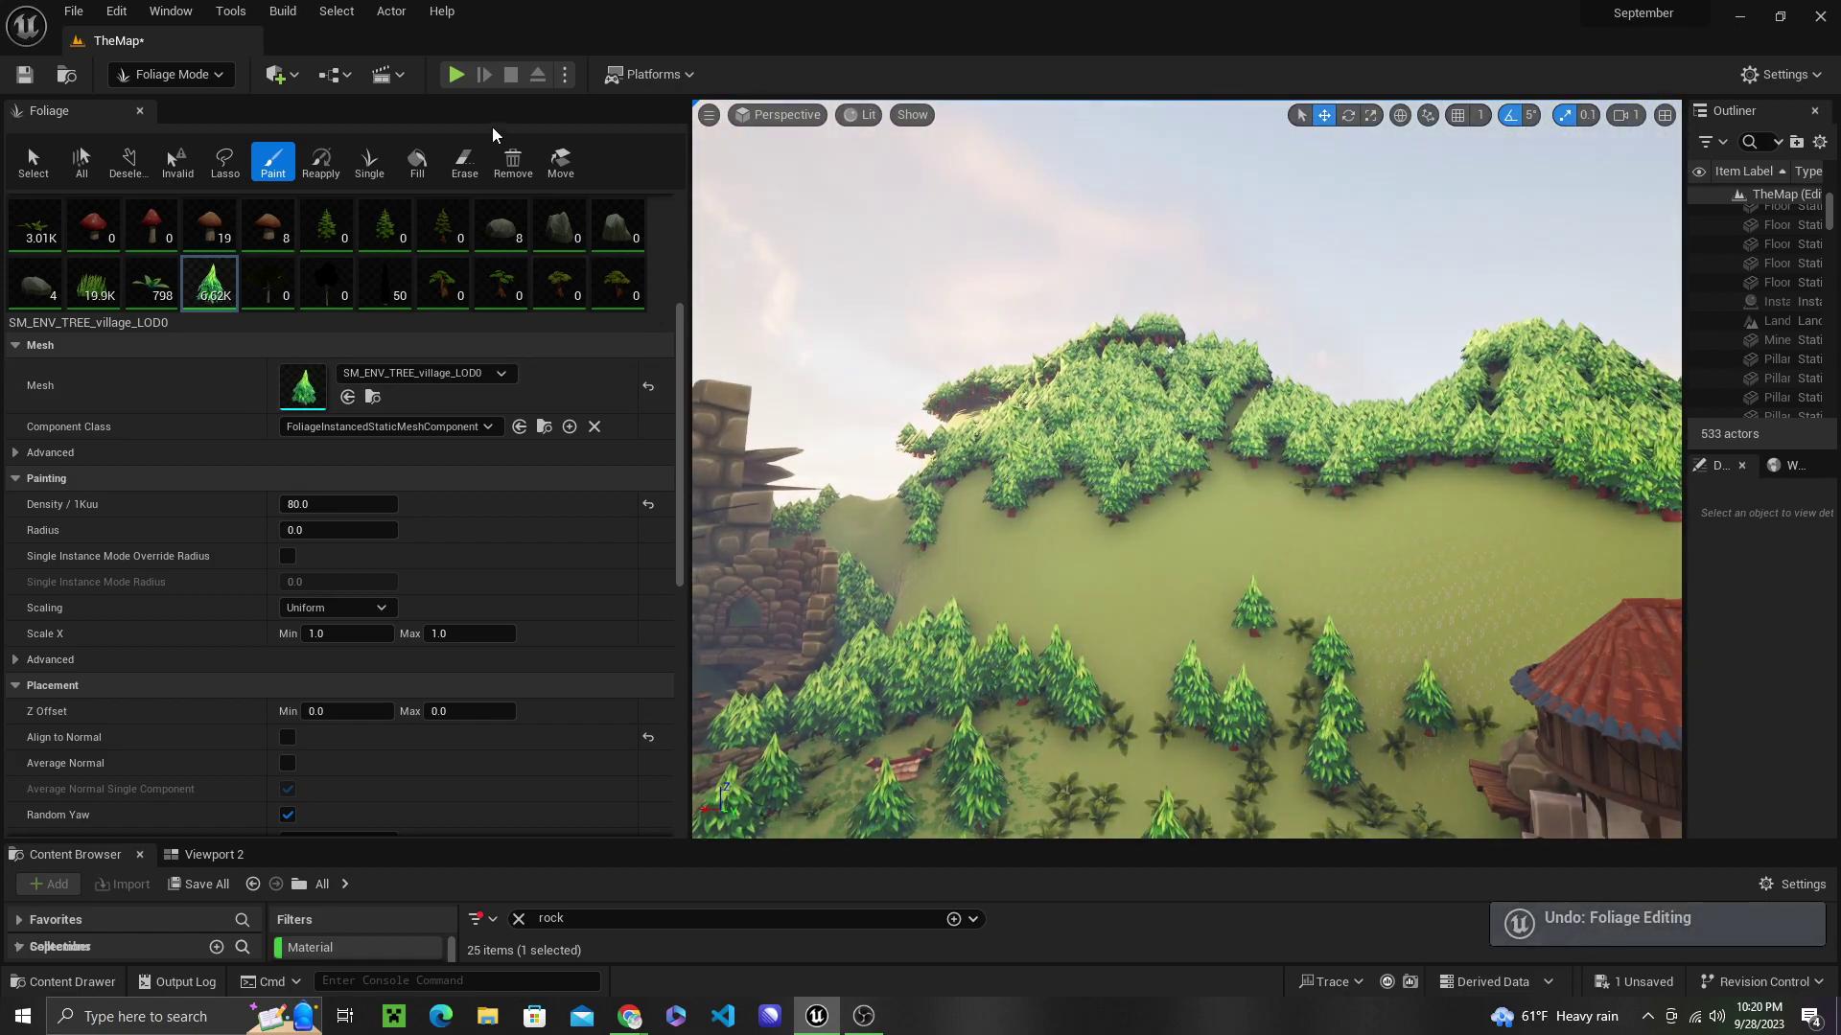
# Erase the dense trees from the hilltop beside the stone ruins and repaint trees there with the Paint tool.
pyautogui.click(464, 161)
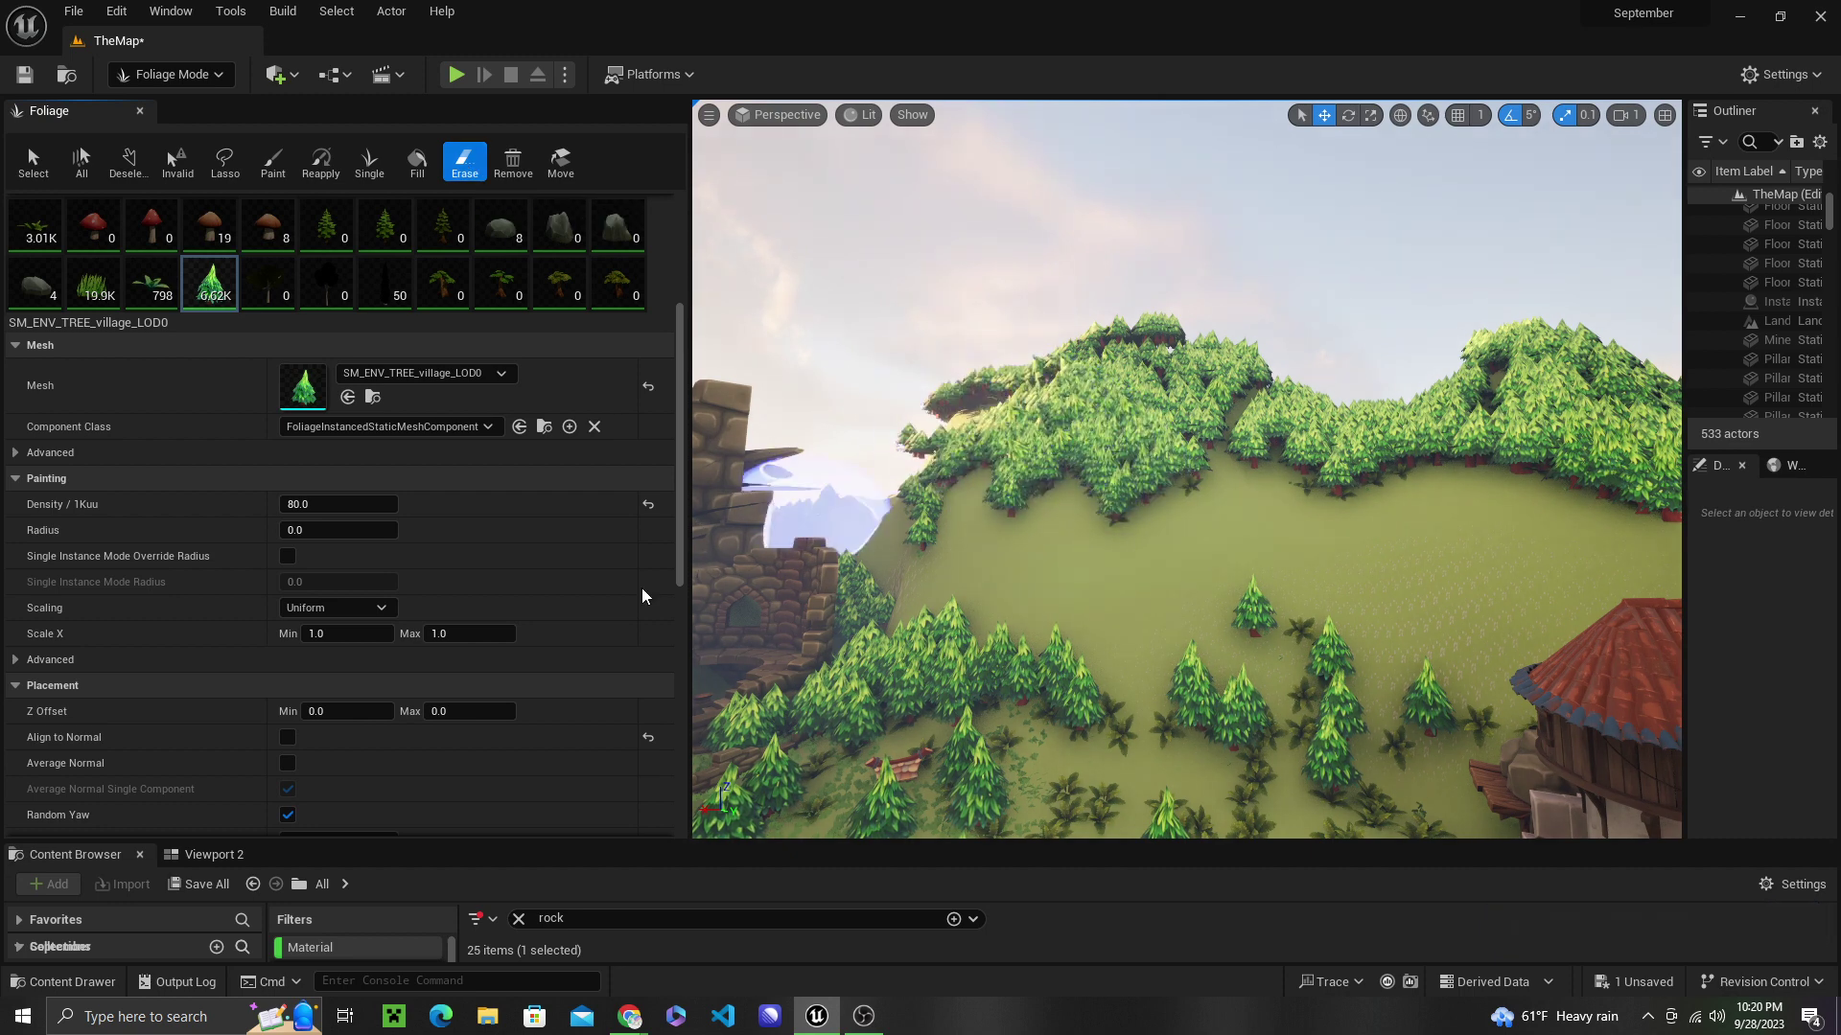
pyautogui.moveTo(1170, 431)
pyautogui.mouseDown()
pyautogui.moveTo(986, 337)
pyautogui.moveTo(948, 388)
pyautogui.moveTo(966, 391)
pyautogui.moveTo(951, 431)
pyautogui.mouseUp()
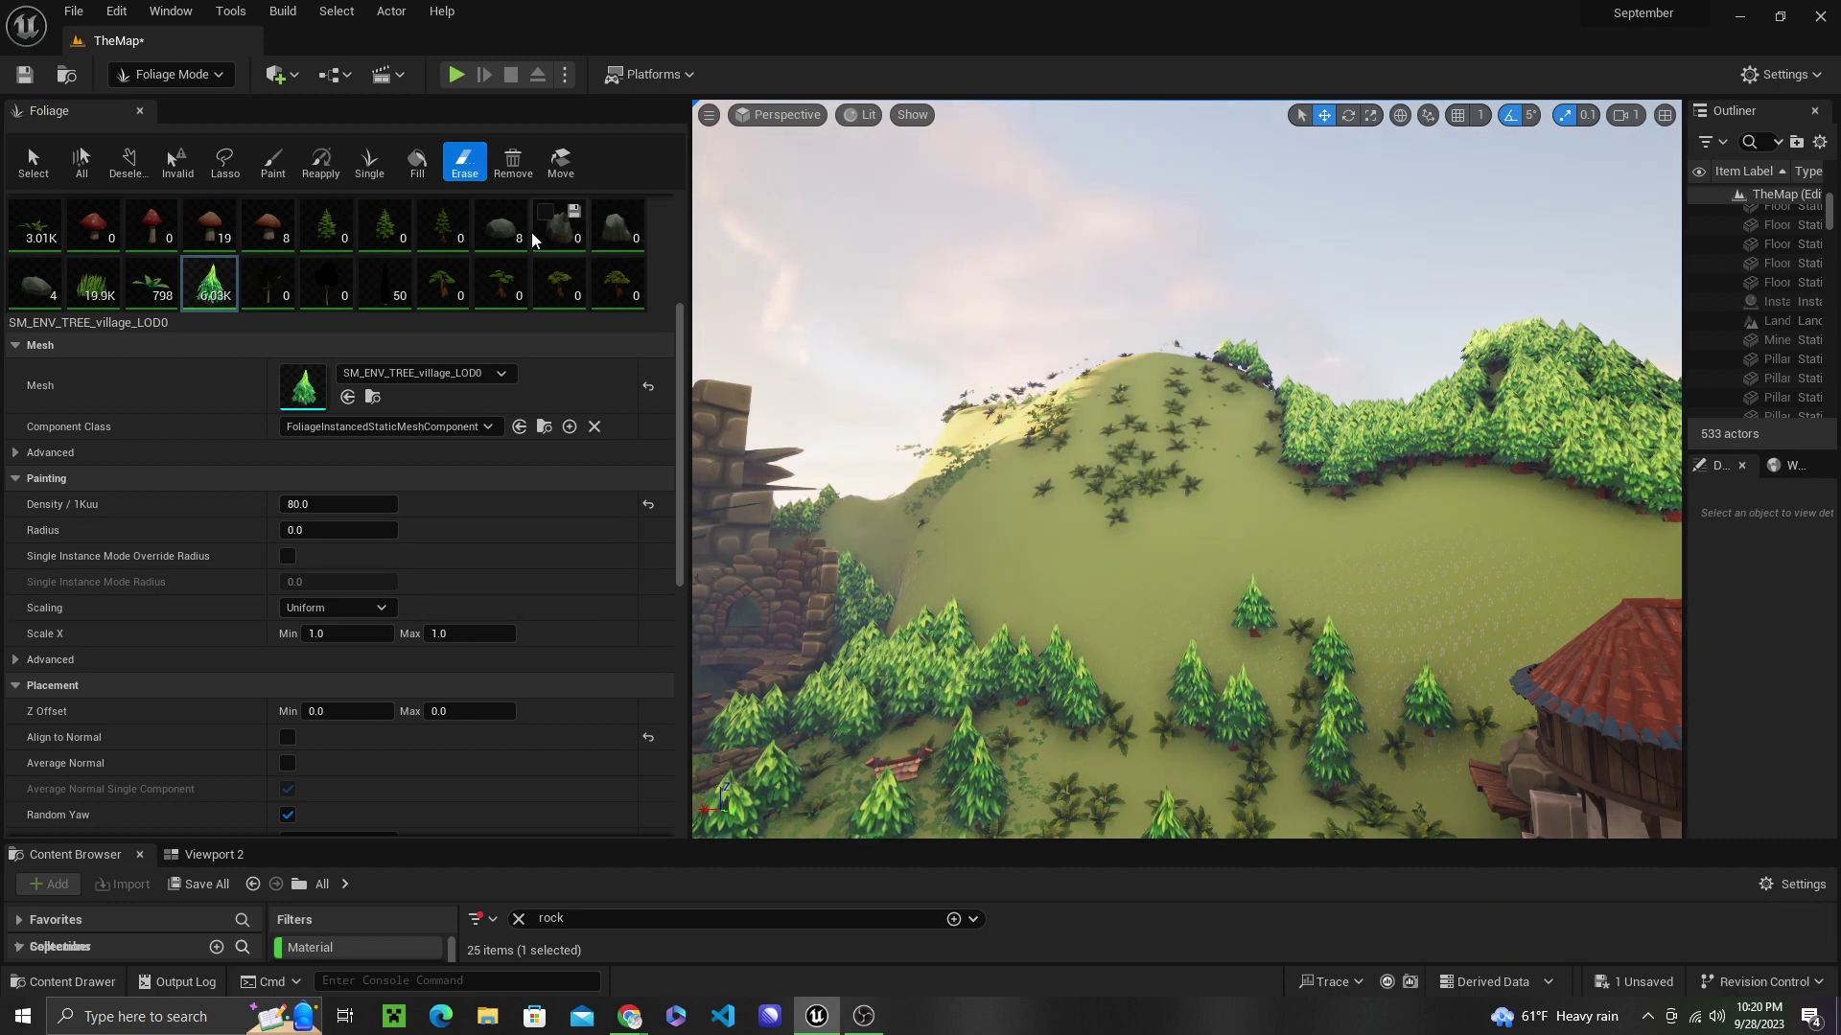
pyautogui.click(272, 161)
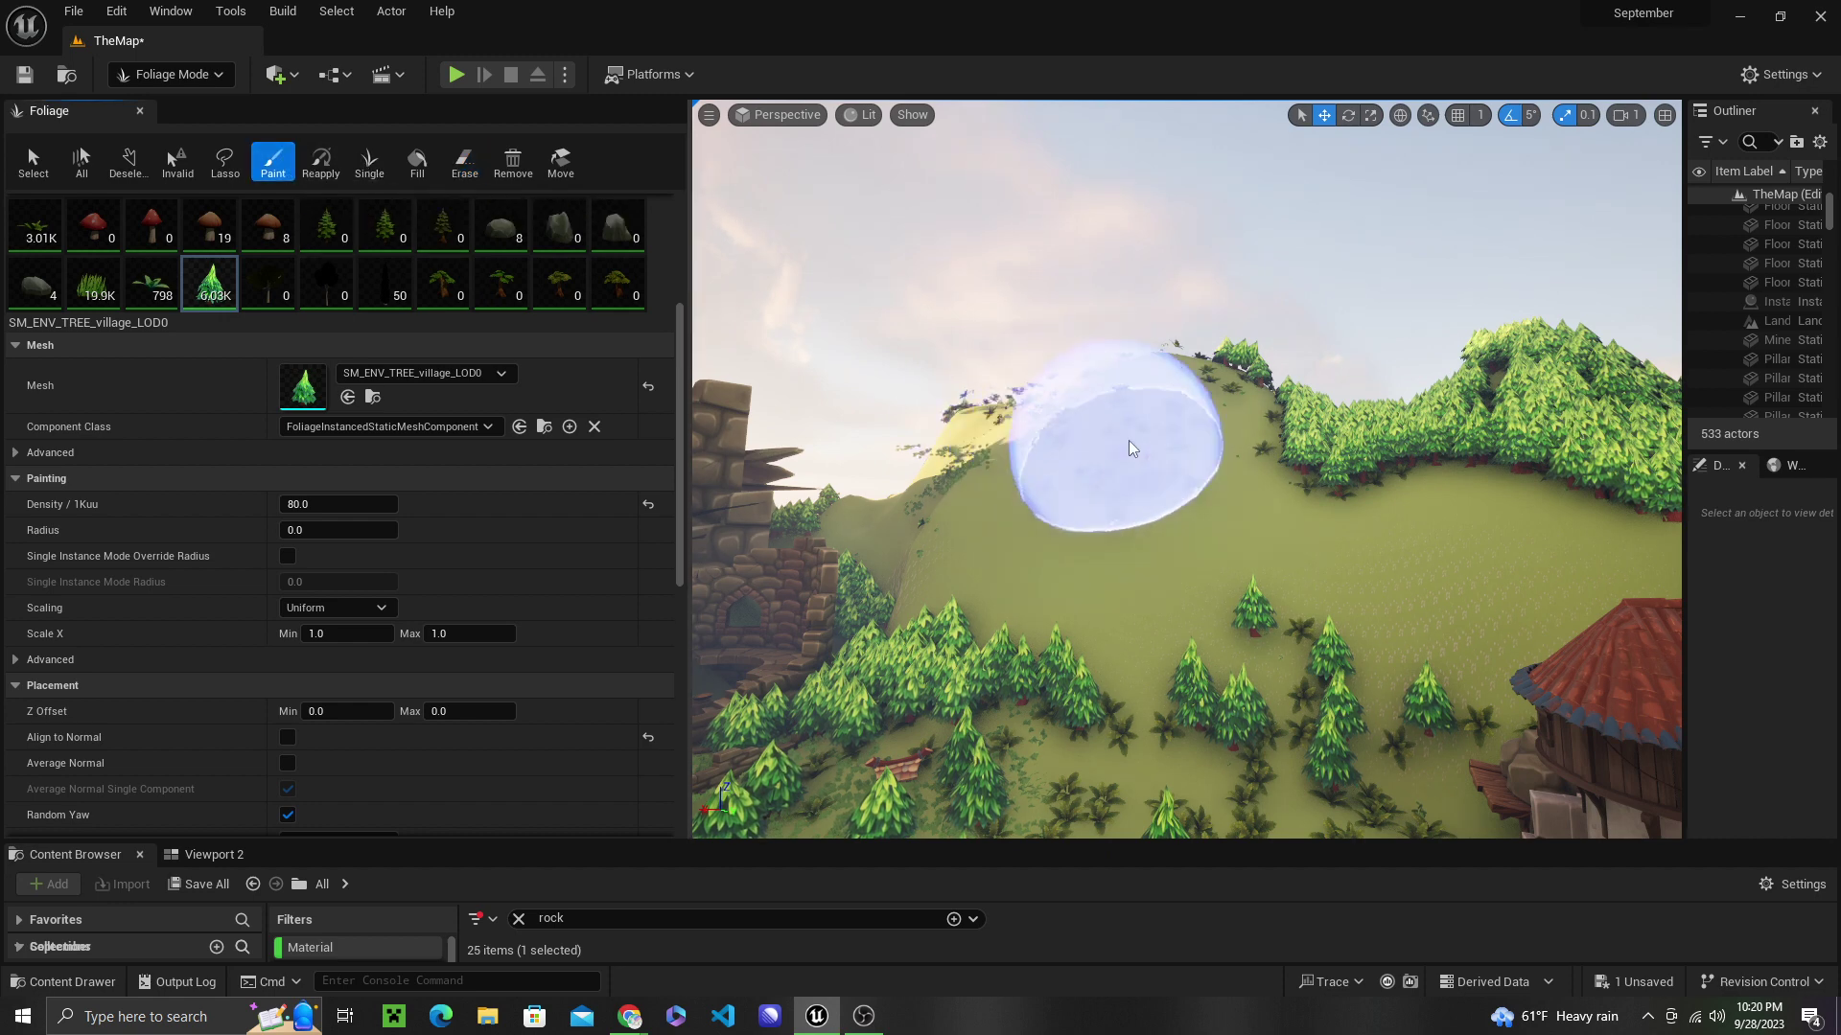
pyautogui.moveTo(1132, 447)
pyautogui.mouseDown()
pyautogui.moveTo(987, 428)
pyautogui.moveTo(1179, 419)
pyautogui.moveTo(1060, 464)
pyautogui.moveTo(1200, 570)
pyautogui.mouseUp()
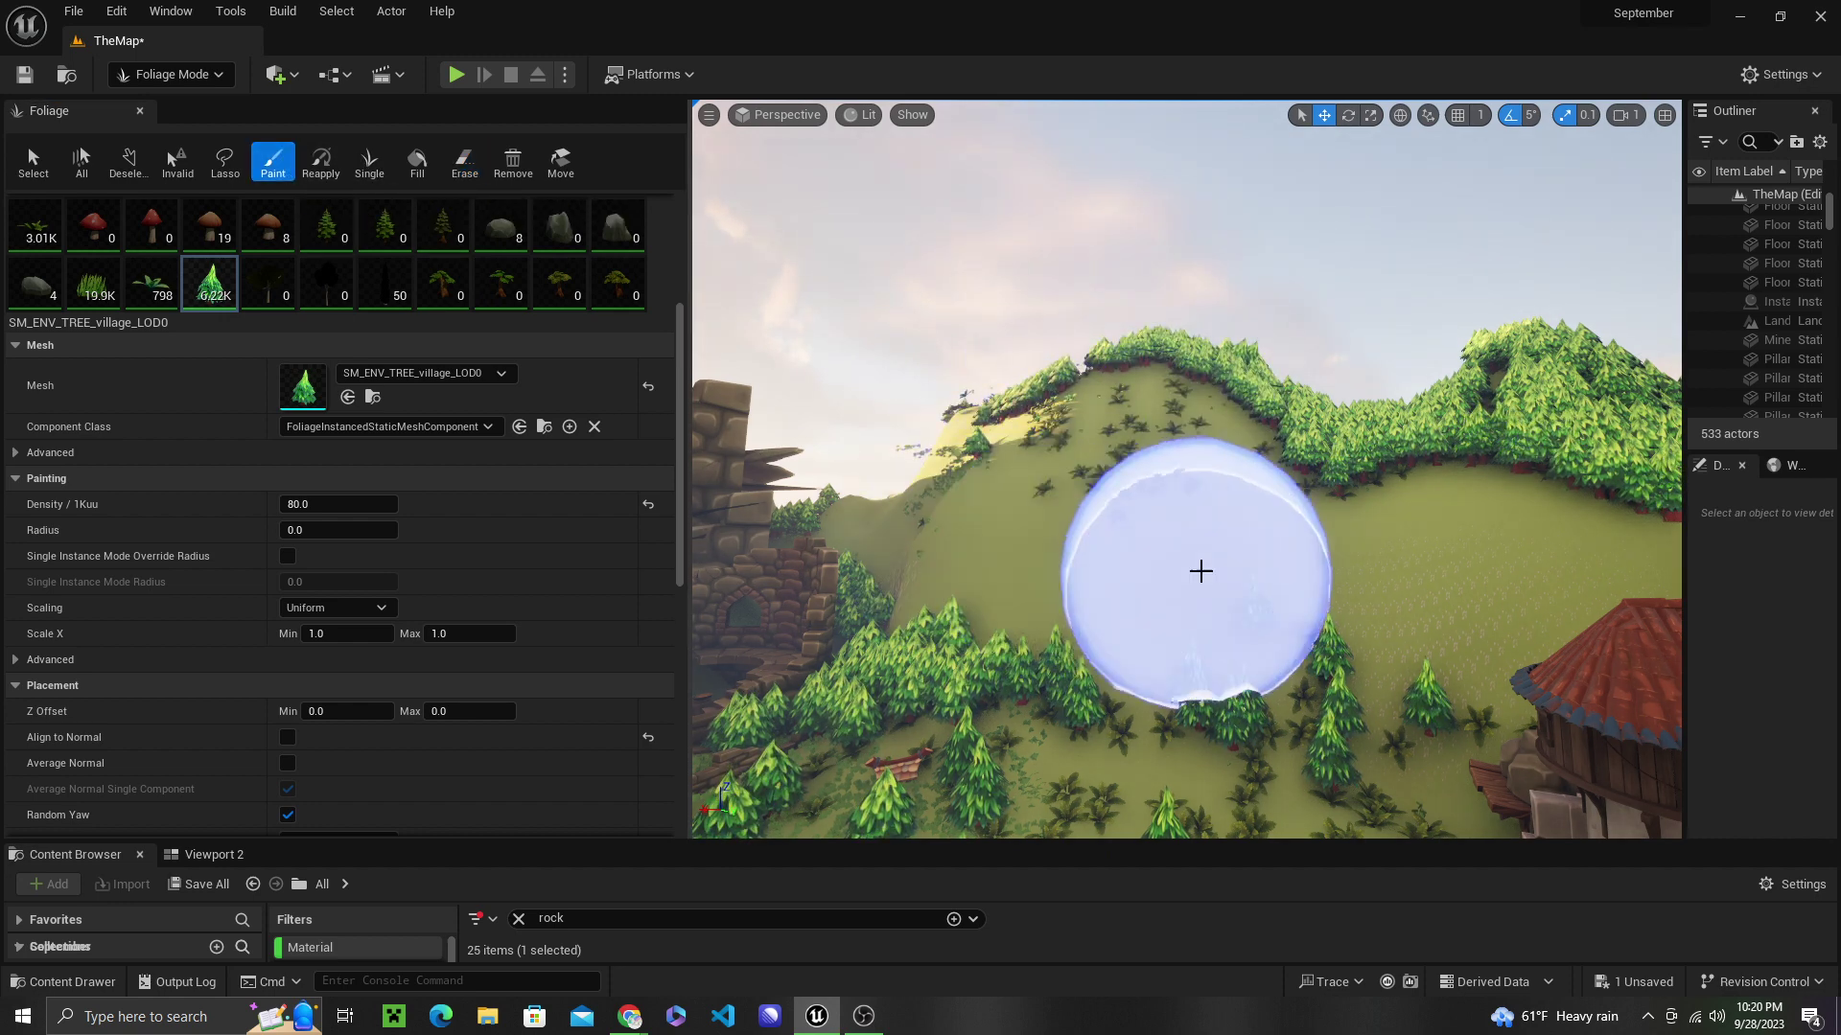
# Paint more village trees down the mountainside between the stone ruins and the red-roofed watchtower.
pyautogui.moveTo(1201, 571); pyautogui.dragTo(1241, 501, button='right')
pyautogui.moveTo(1240, 502)
pyautogui.mouseDown()
pyautogui.moveTo(1294, 412)
pyautogui.moveTo(1250, 381)
pyautogui.moveTo(1296, 392)
pyautogui.mouseUp()
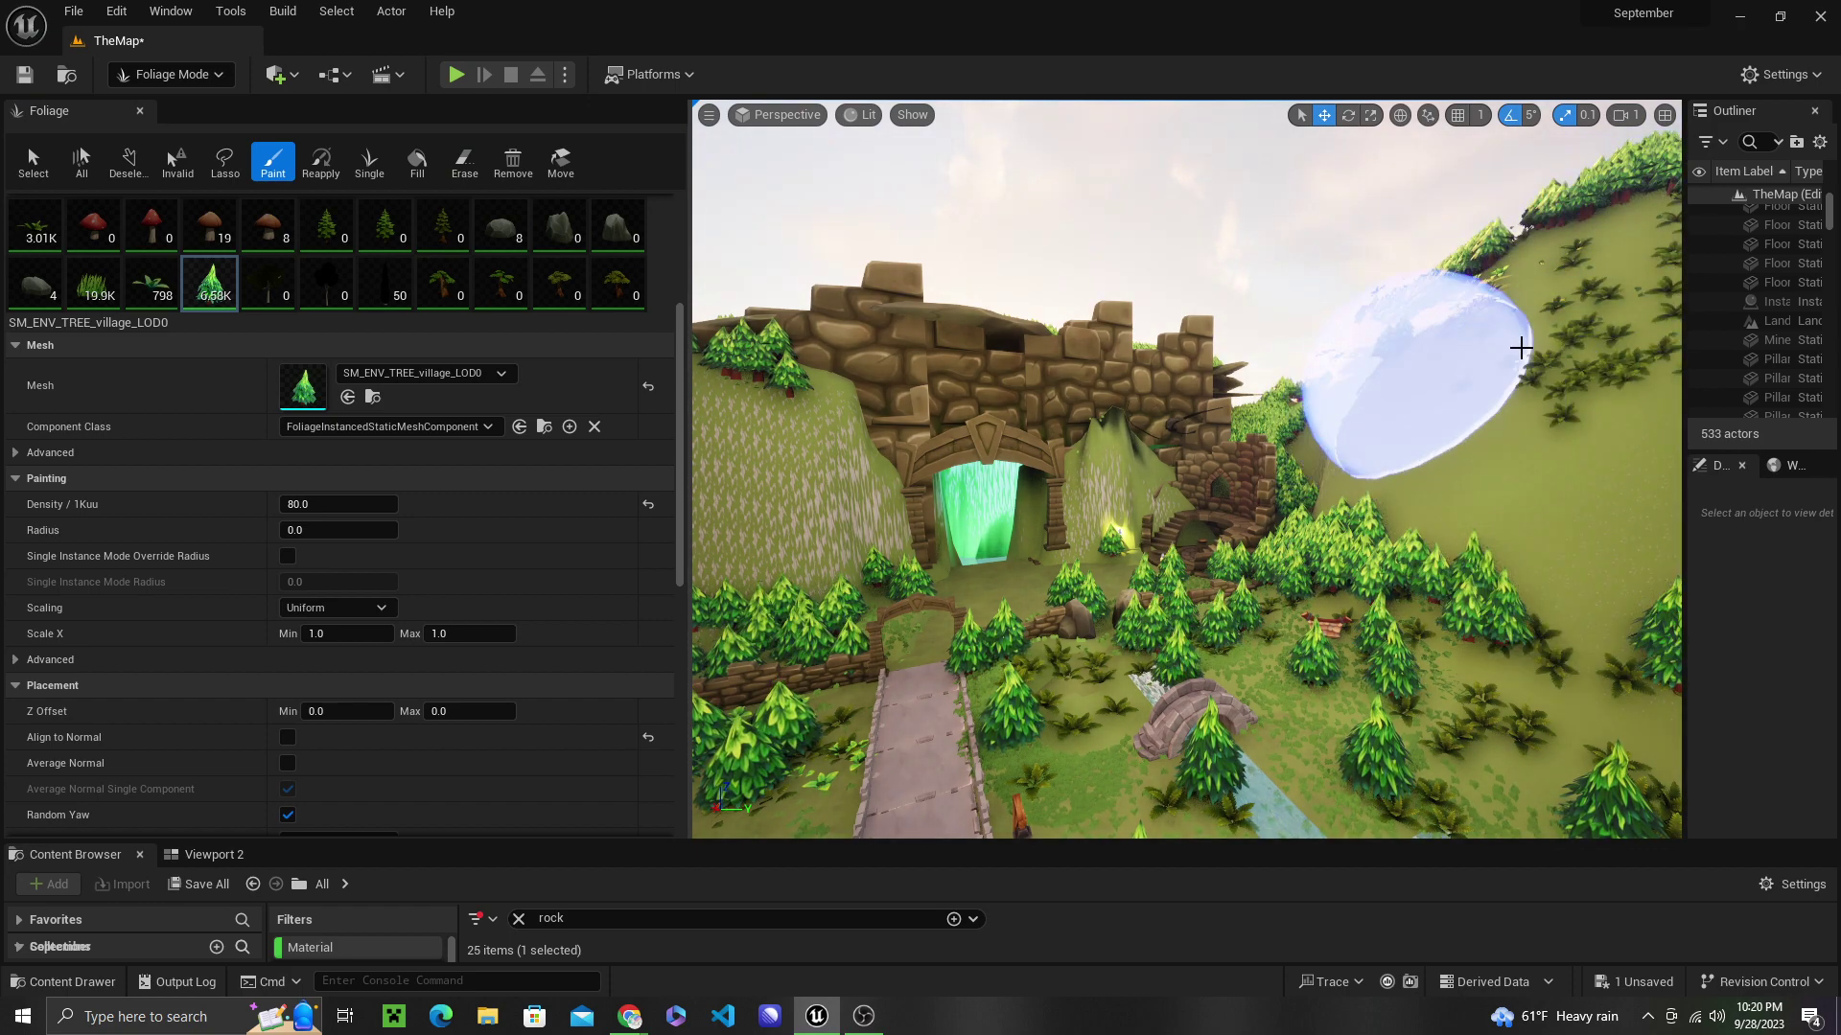
pyautogui.moveTo(1534, 536); pyautogui.dragTo(1668, 508, button='right')
pyautogui.moveTo(1514, 575)
pyautogui.mouseDown()
pyautogui.moveTo(1332, 620)
pyautogui.moveTo(1372, 489)
pyautogui.mouseUp()
pyautogui.moveTo(1372, 489); pyautogui.dragTo(1514, 606, button='right')
pyautogui.moveTo(1136, 288); pyautogui.dragTo(1154, 297)
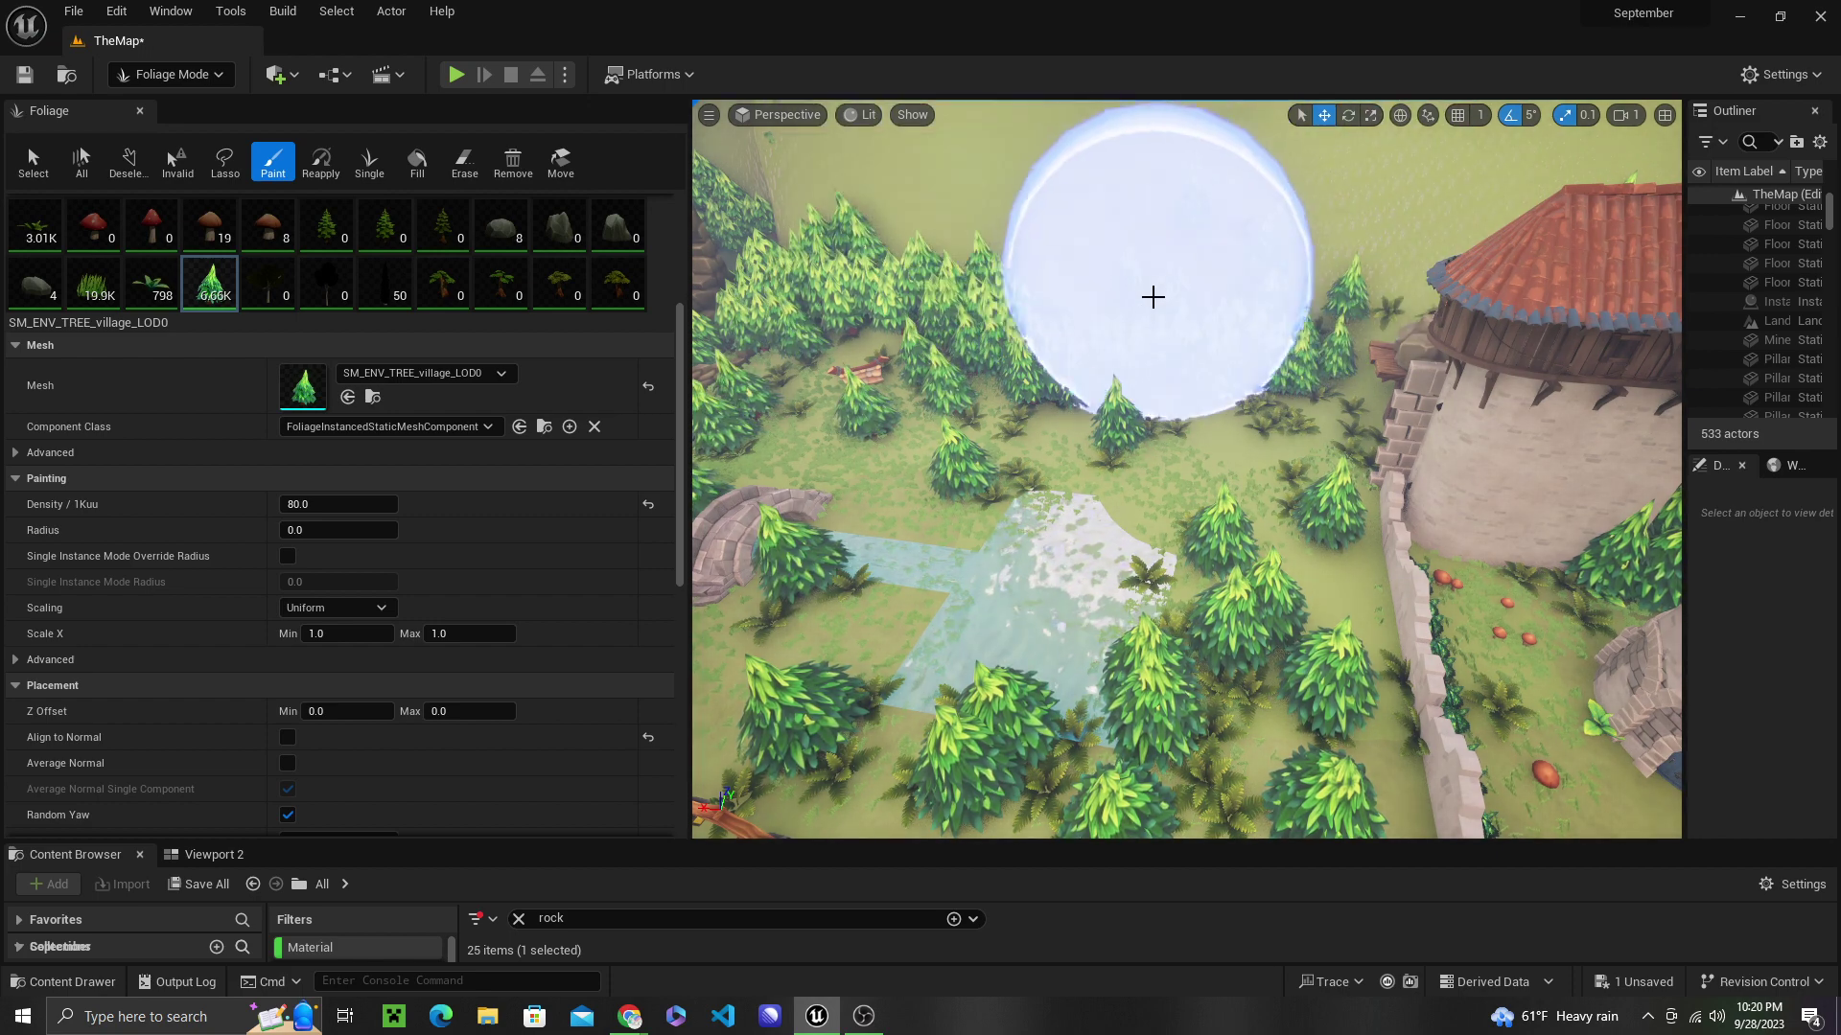
pyautogui.moveTo(1153, 297); pyautogui.dragTo(959, 192, button='right')
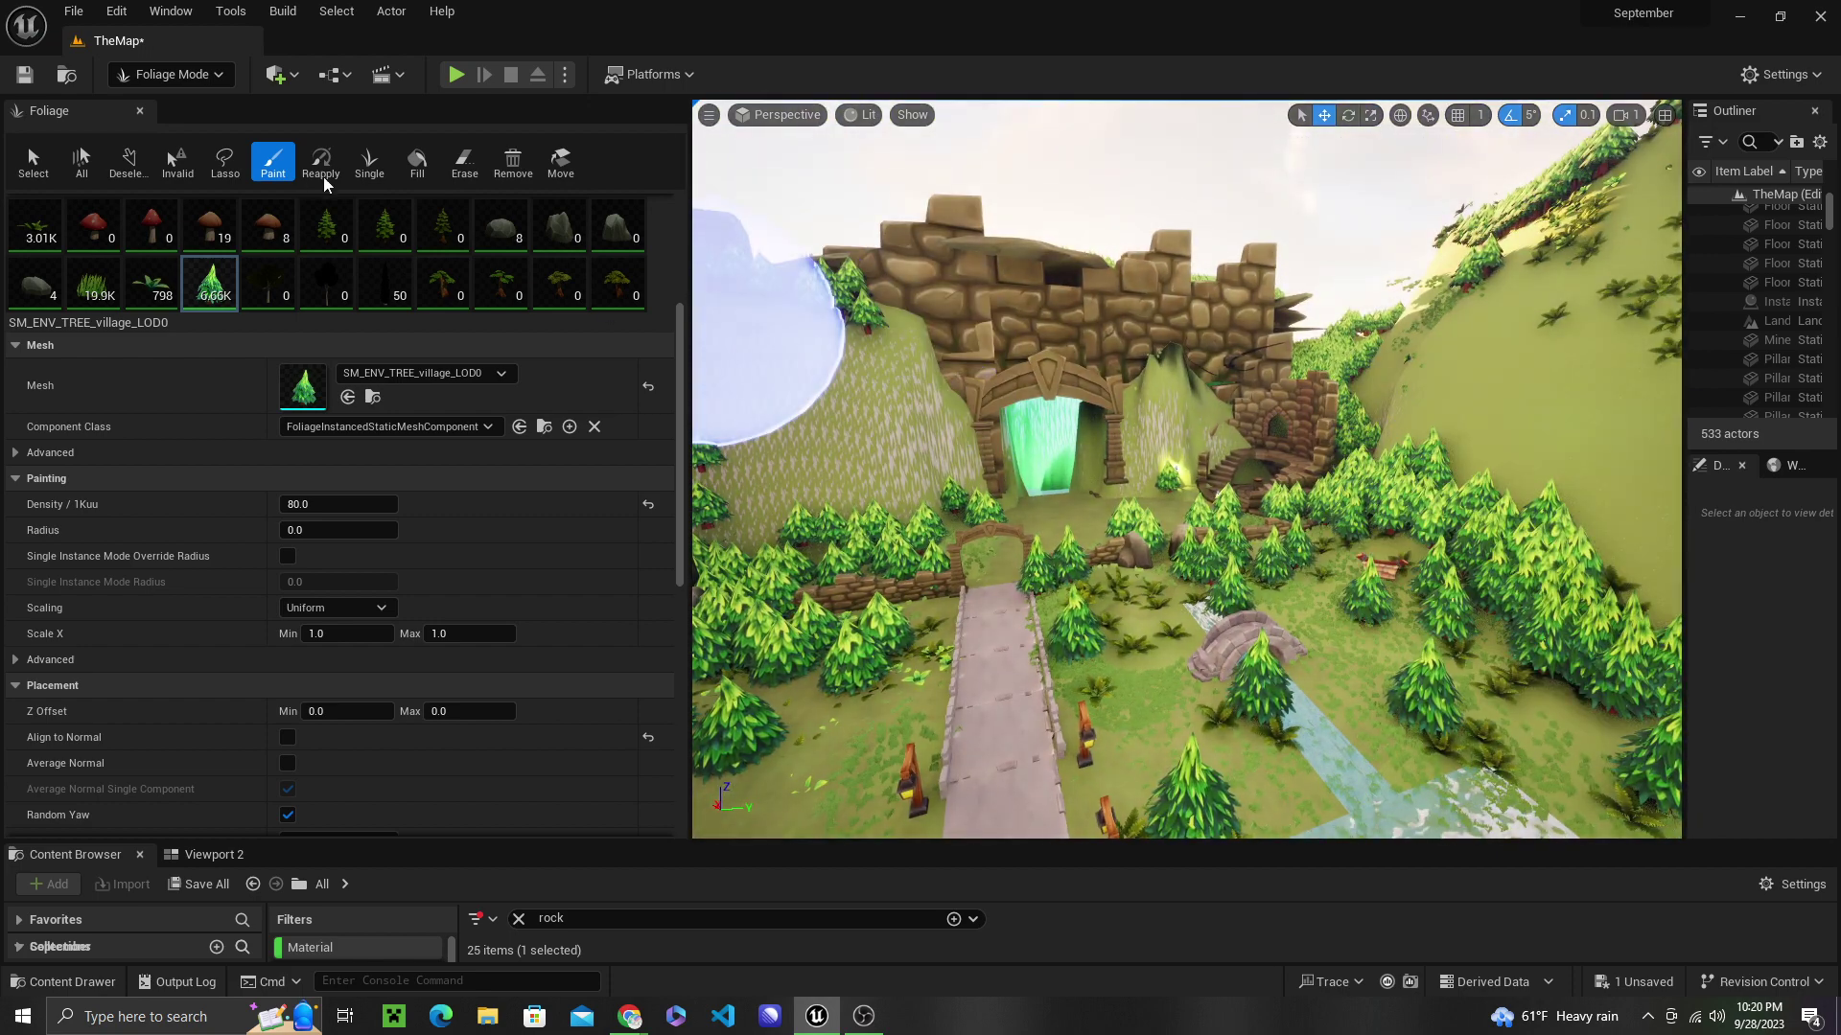
# Switch to Landscape Mode with the Flatten tool and reduce the brush size to about 208.
pyautogui.click(171, 77)
pyautogui.click(185, 126)
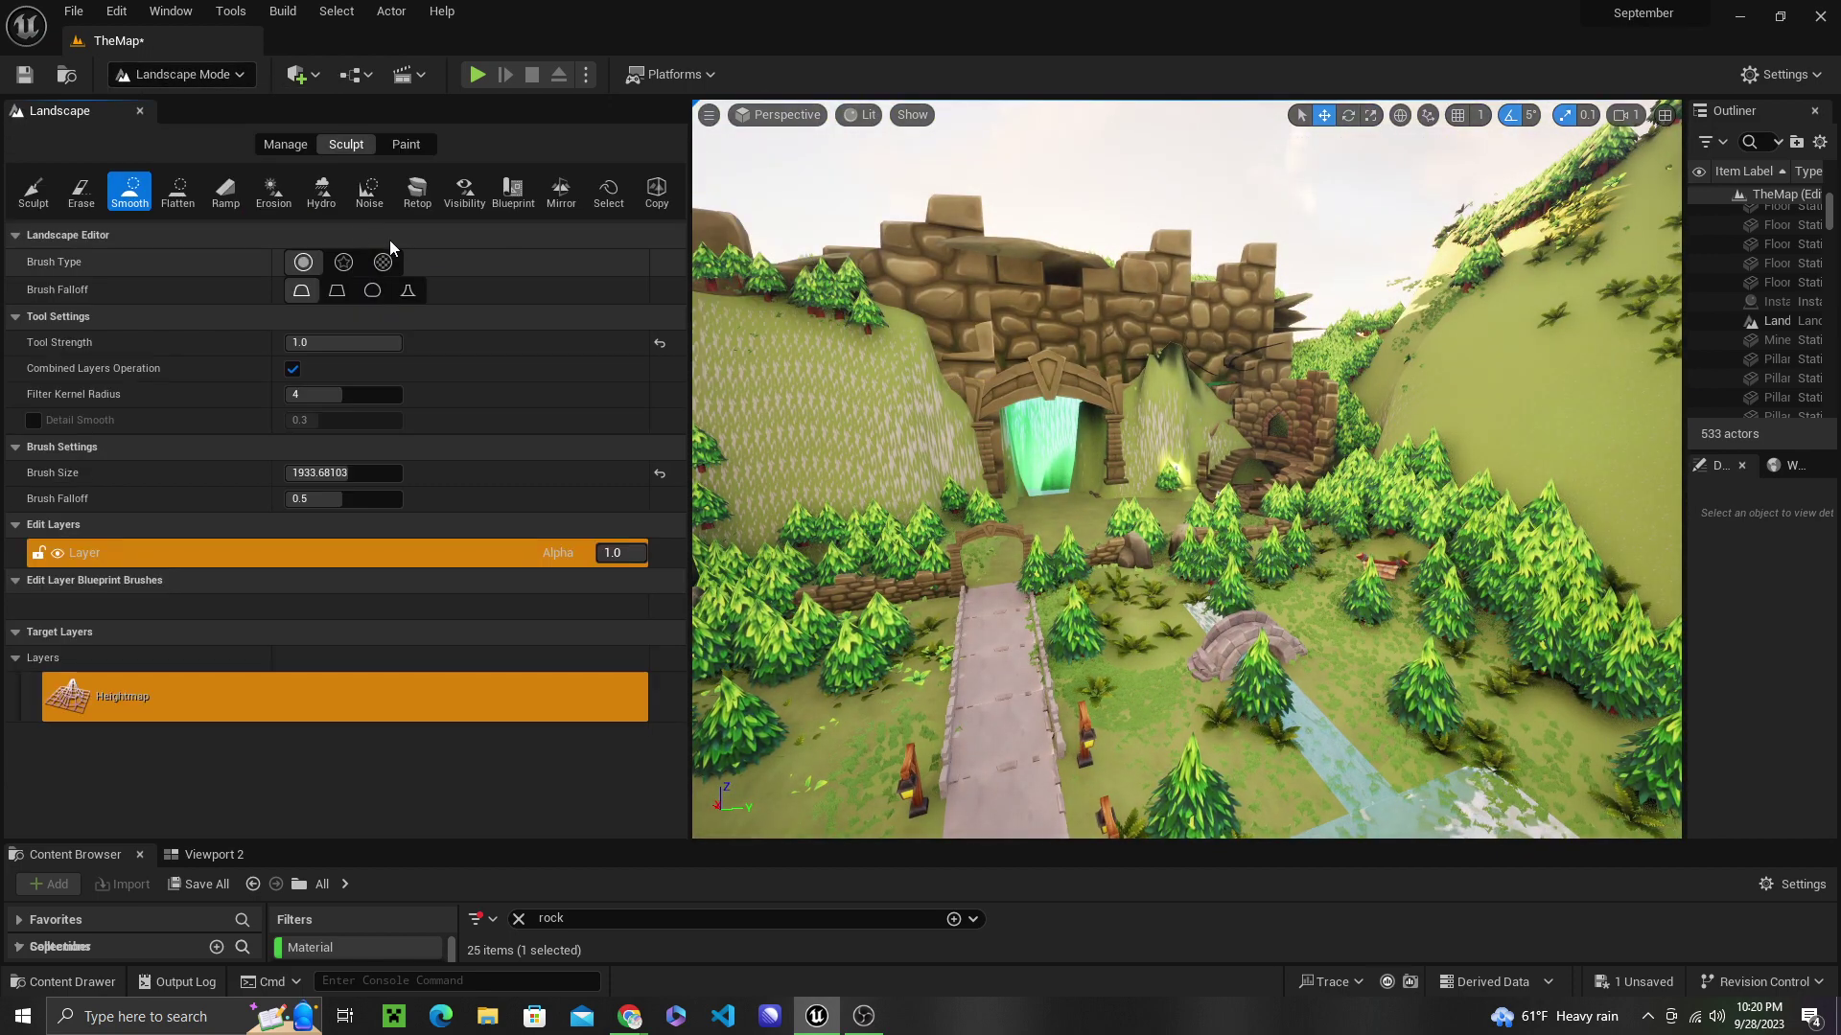
pyautogui.click(191, 193)
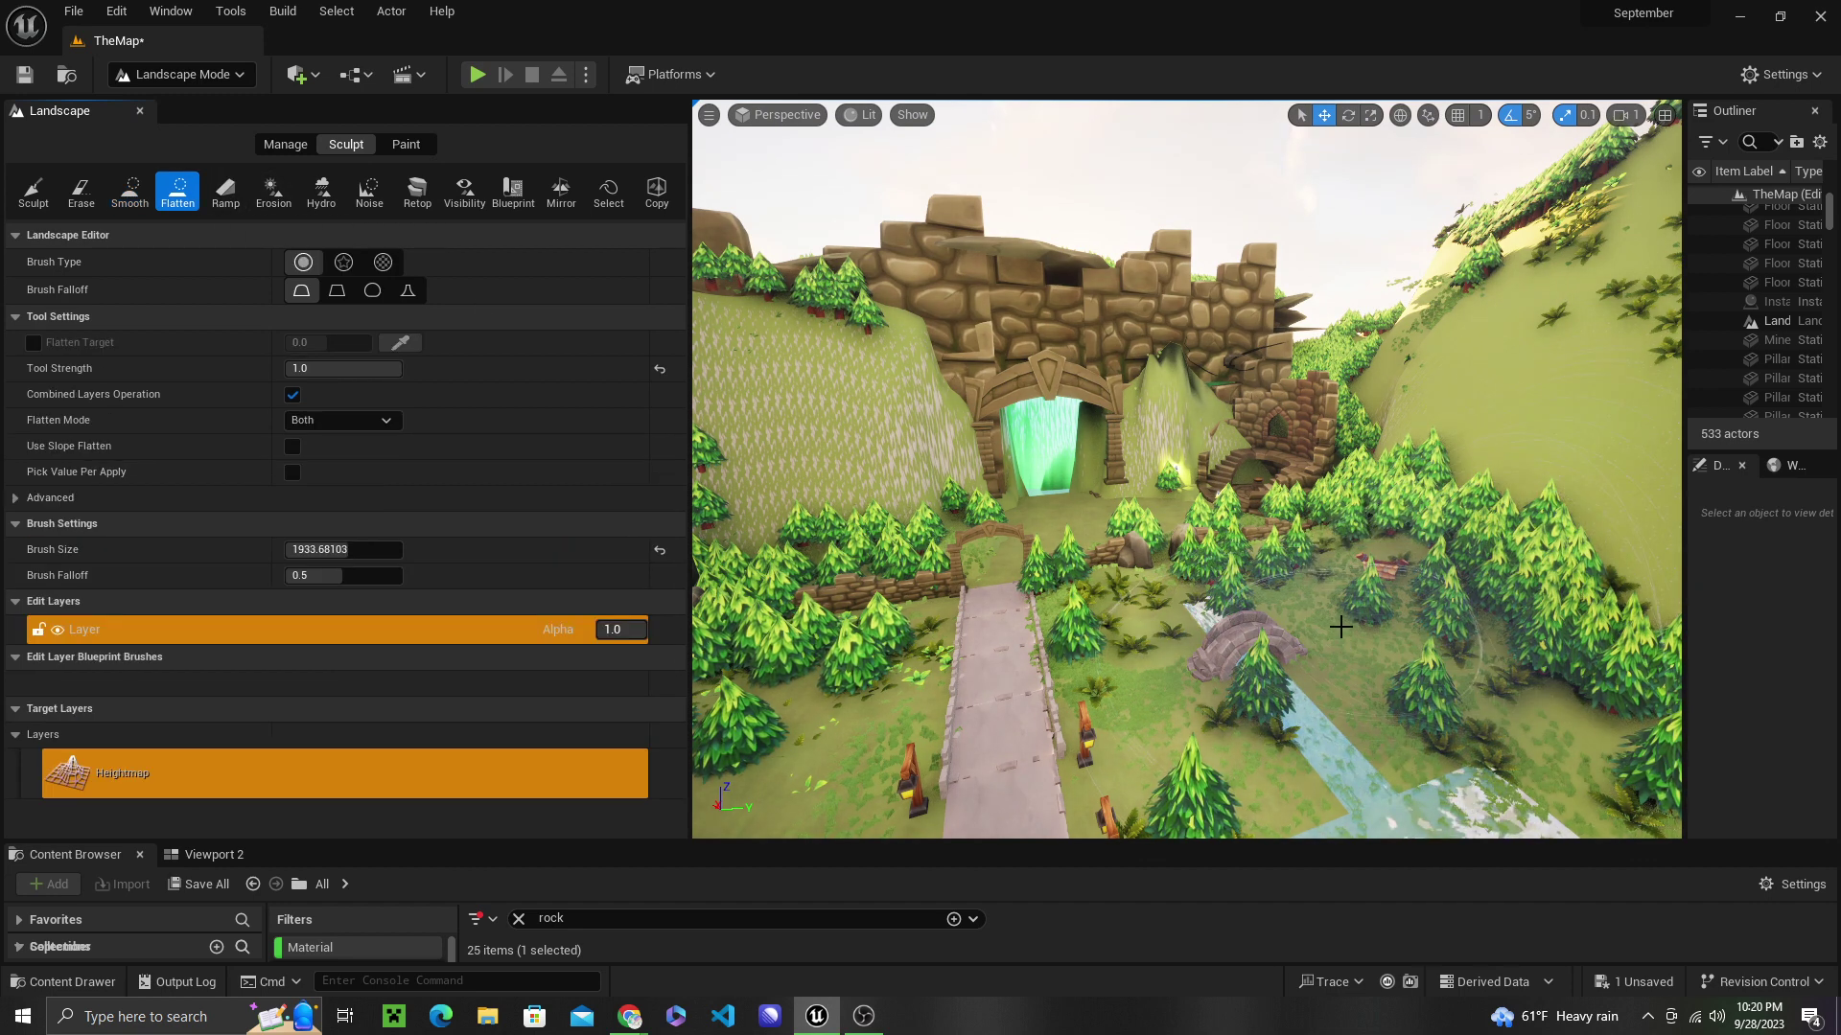
pyautogui.moveTo(331, 551); pyautogui.dragTo(305, 551)
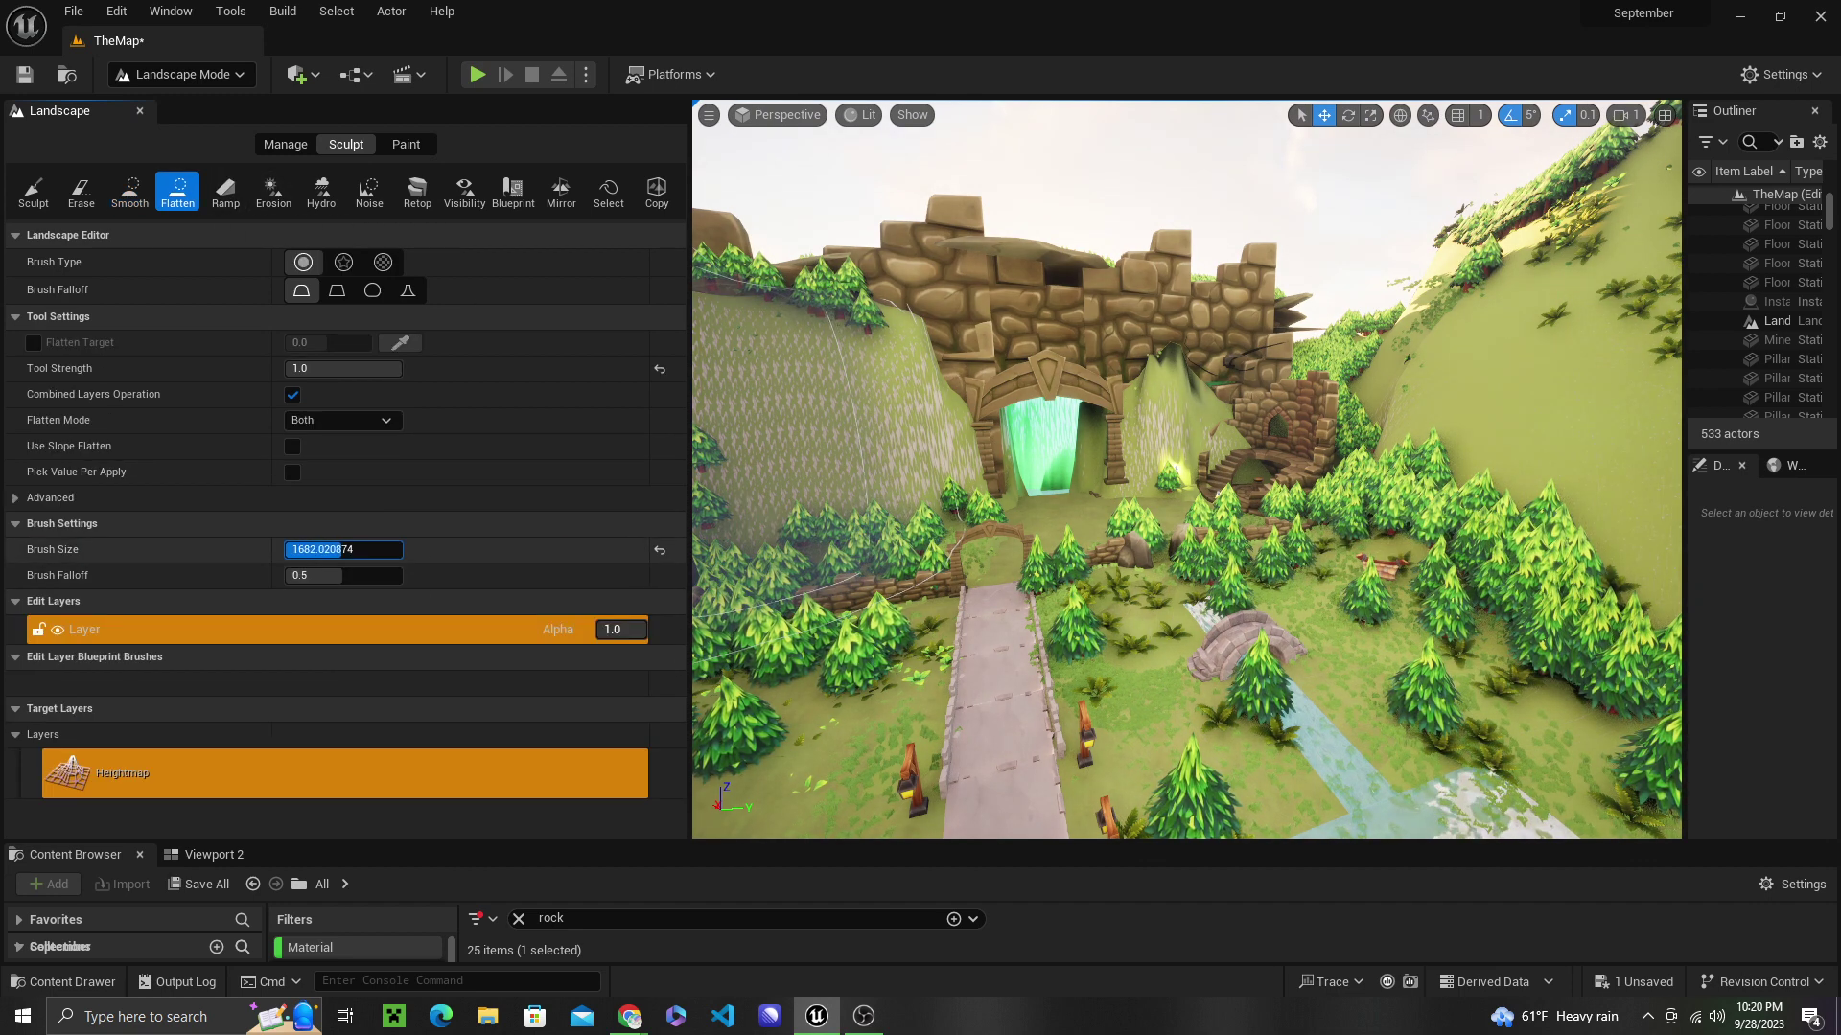
pyautogui.press('w')
pyautogui.moveTo(994, 584)
pyautogui.mouseDown(button='right')
pyautogui.moveTo(1150, 710)
pyautogui.moveTo(1174, 604)
pyautogui.mouseUp(button='right')
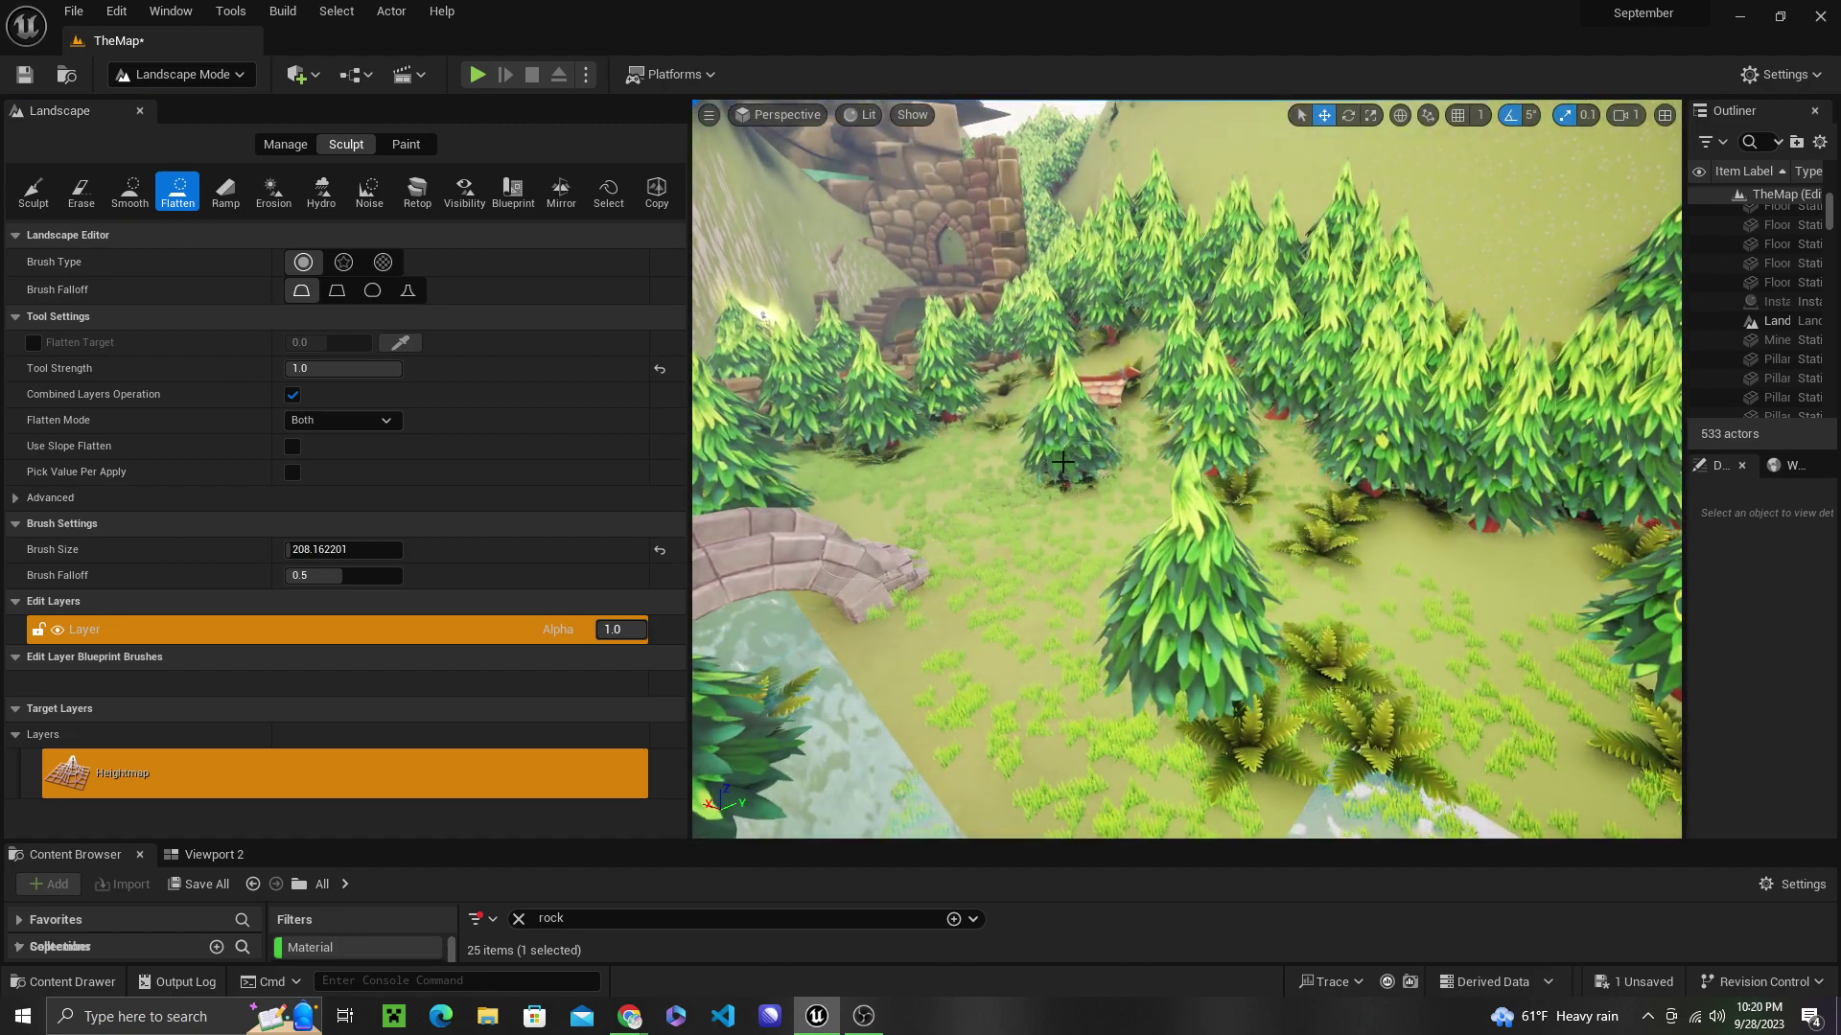
pyautogui.press('w')
pyautogui.moveTo(1017, 440); pyautogui.dragTo(896, 493, button='right')
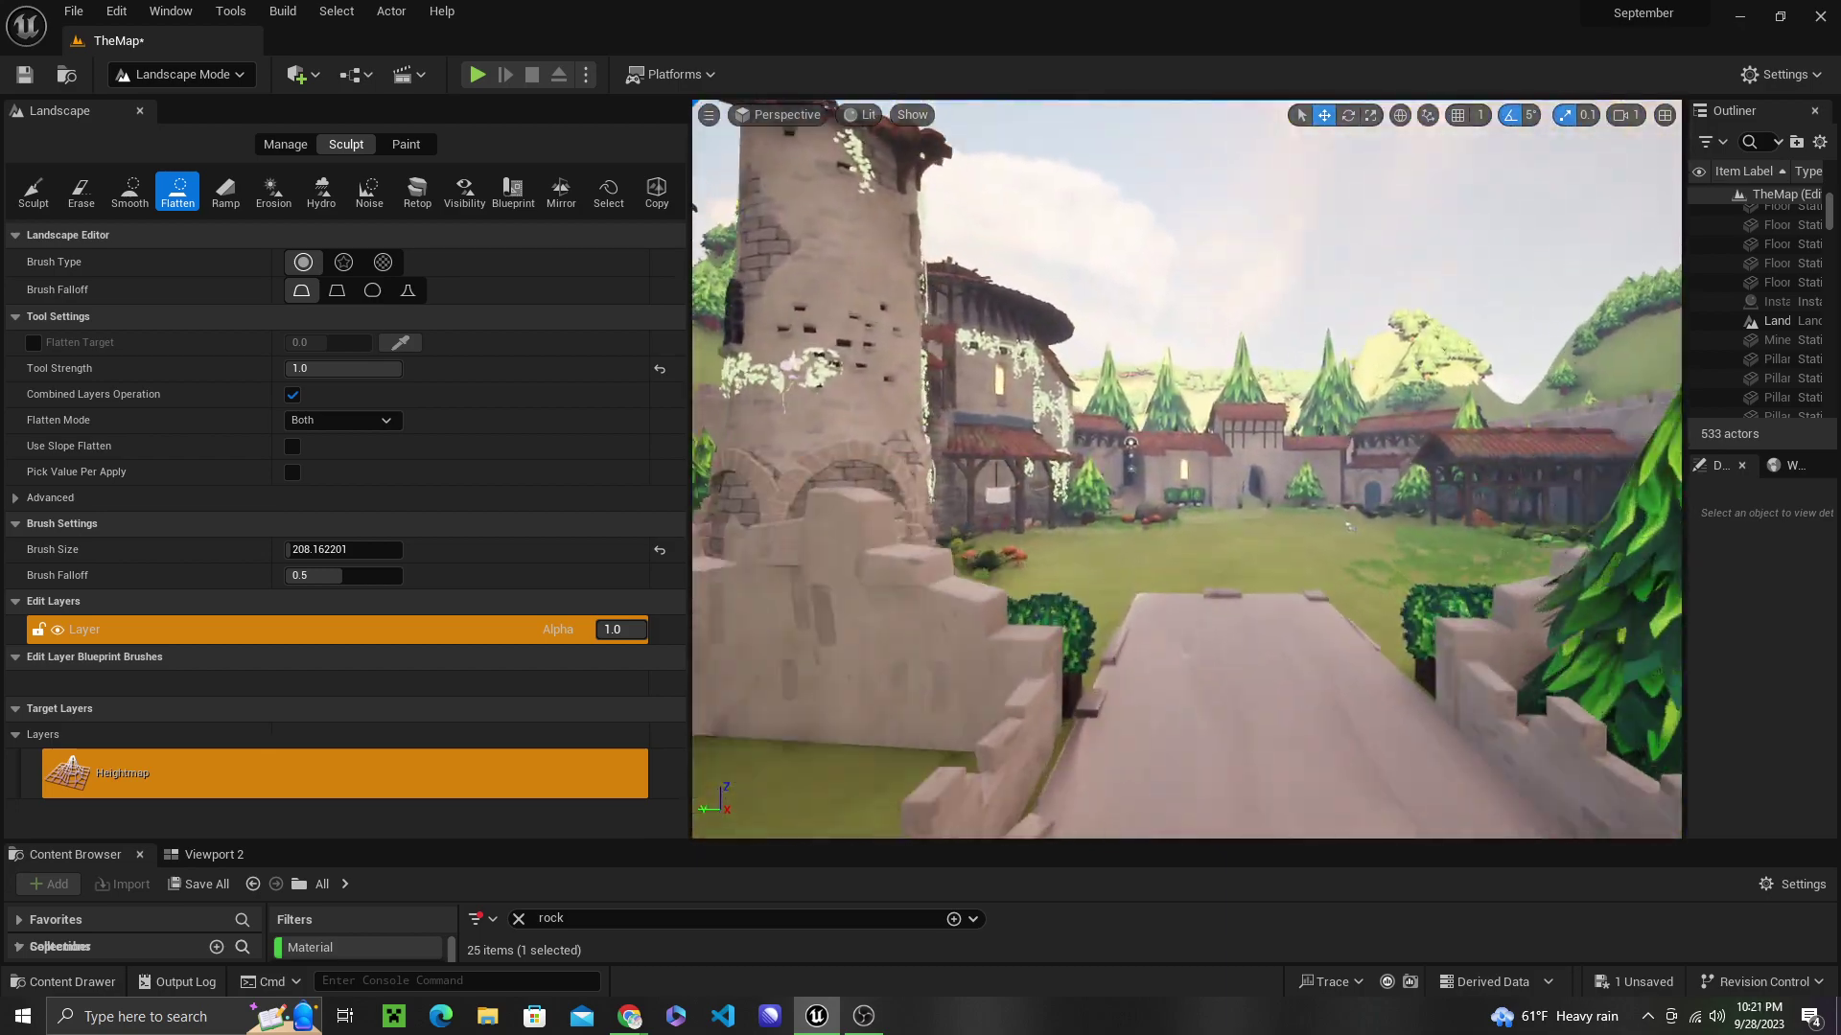
pyautogui.moveTo(1088, 497); pyautogui.dragTo(1088, 497, button='right')
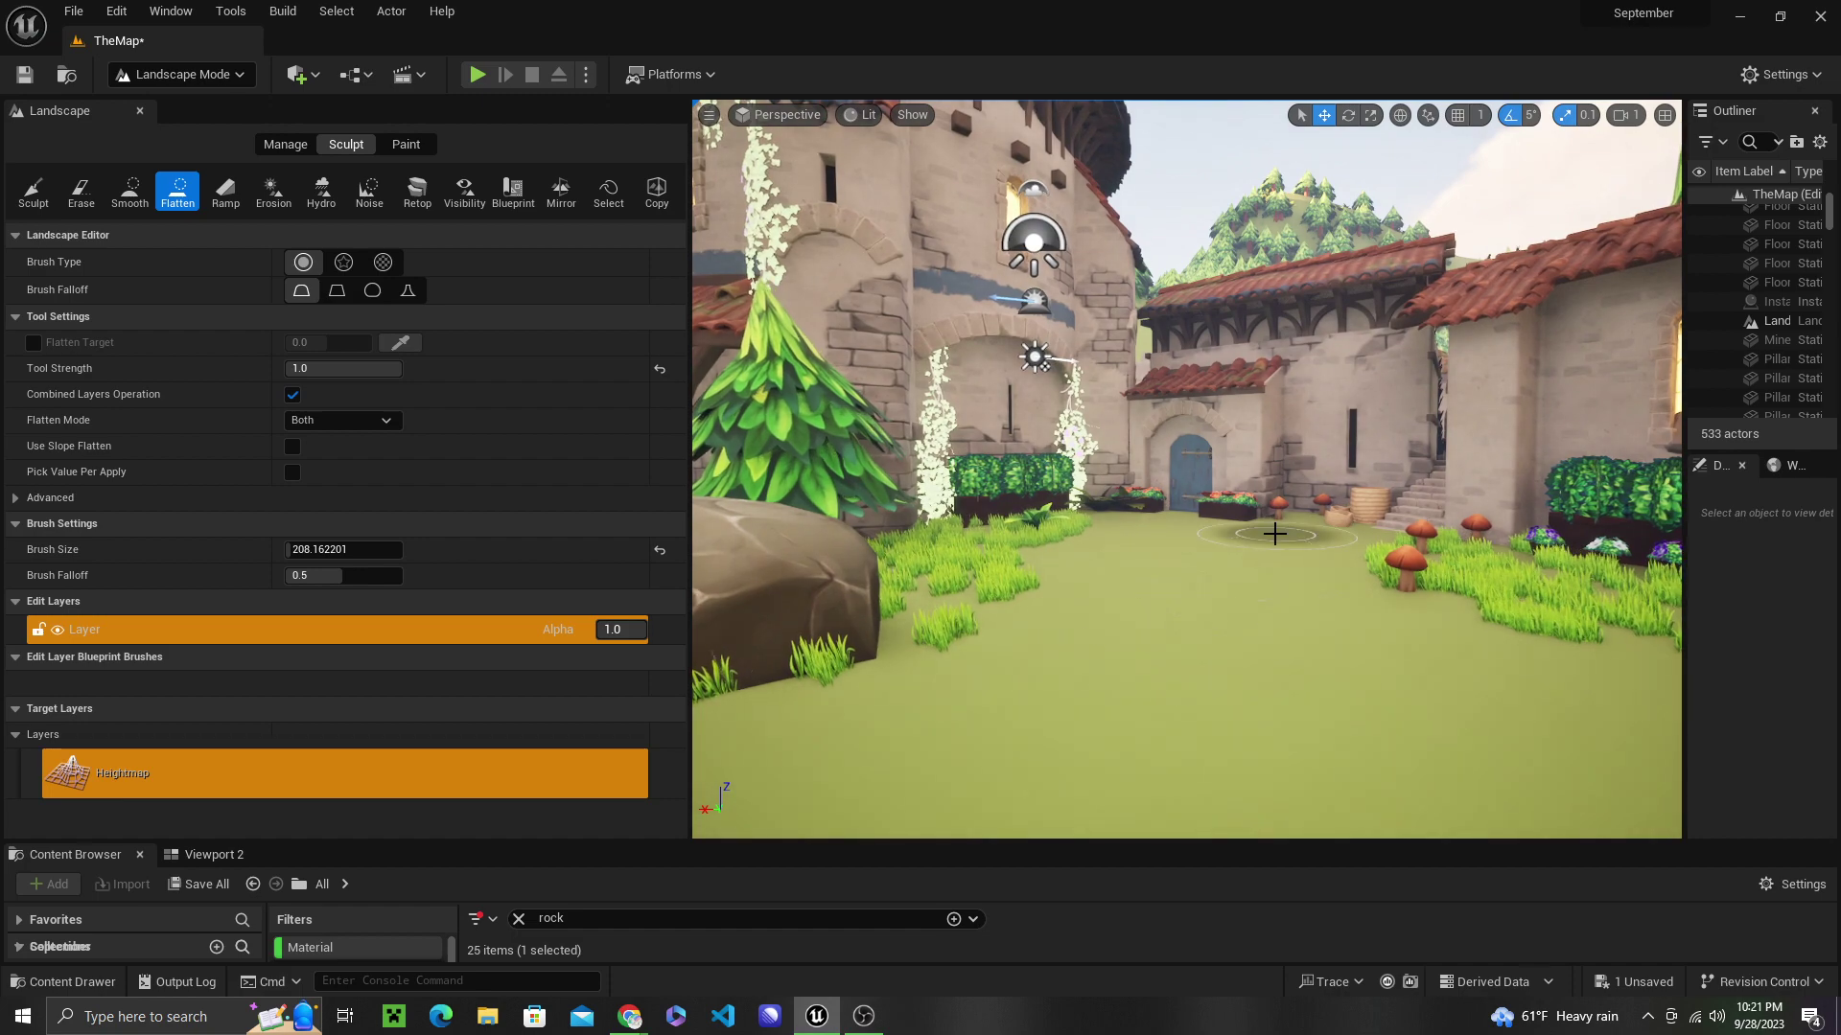
pyautogui.click(853, 1027)
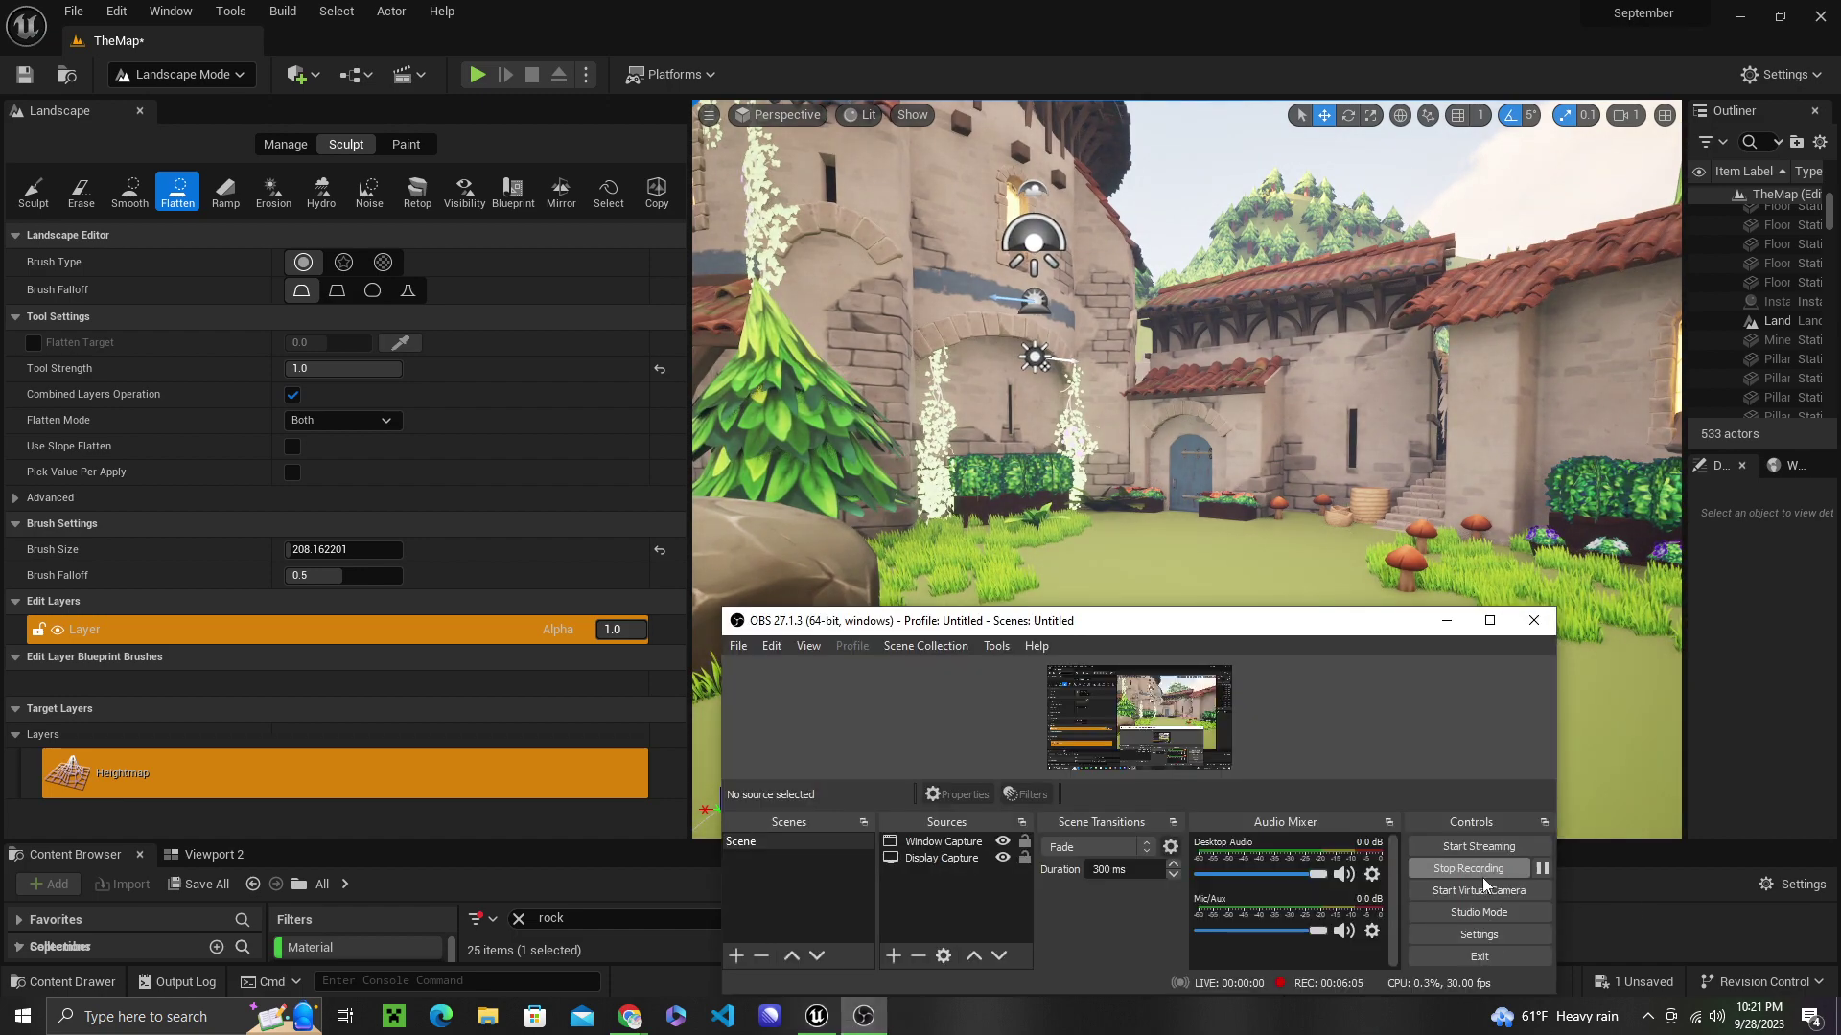